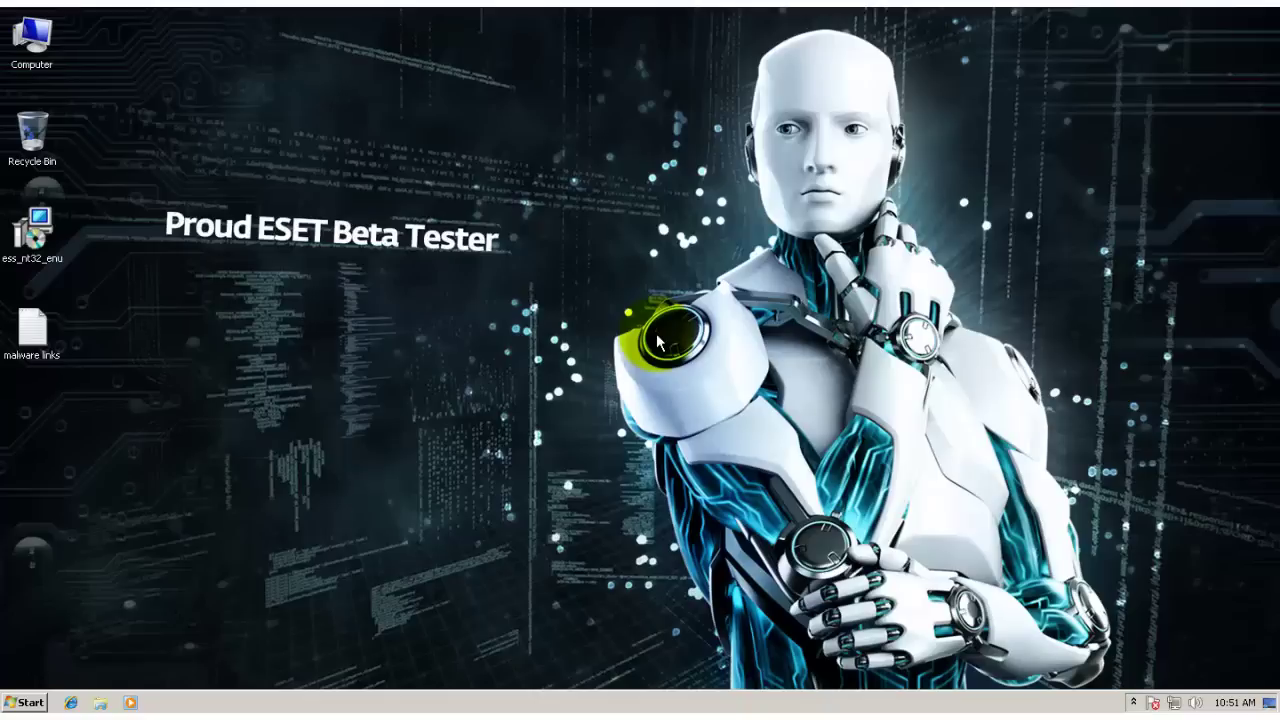
Step: Open the ESET Smart Security window and look through its Home, Computer scan, Update and Setup pages
left_click(1133, 702)
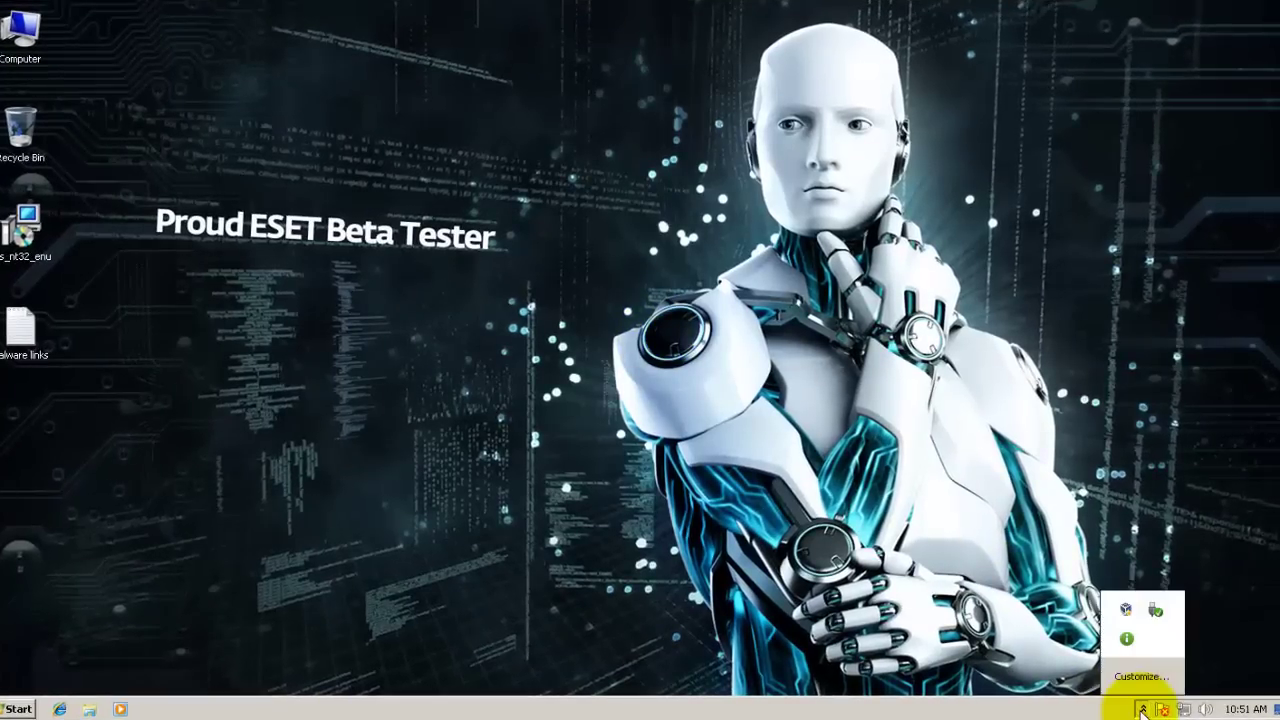
left_click(1126, 610)
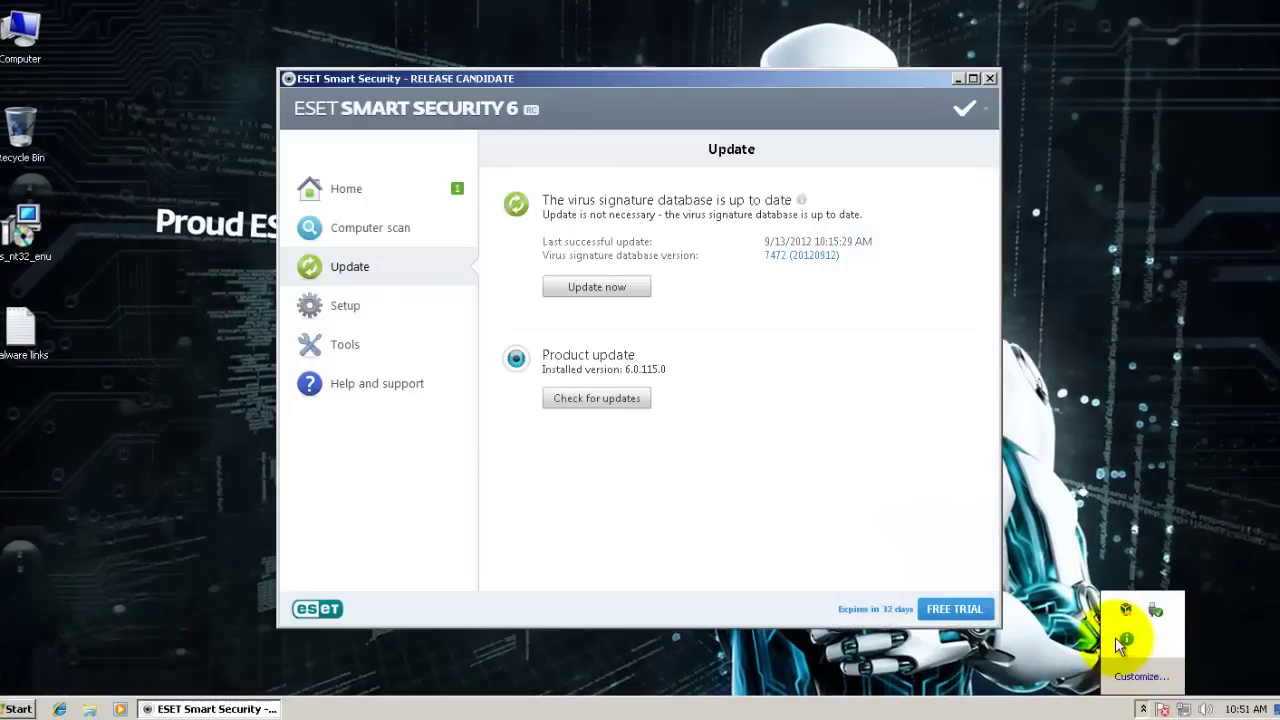
left_click(391, 194)
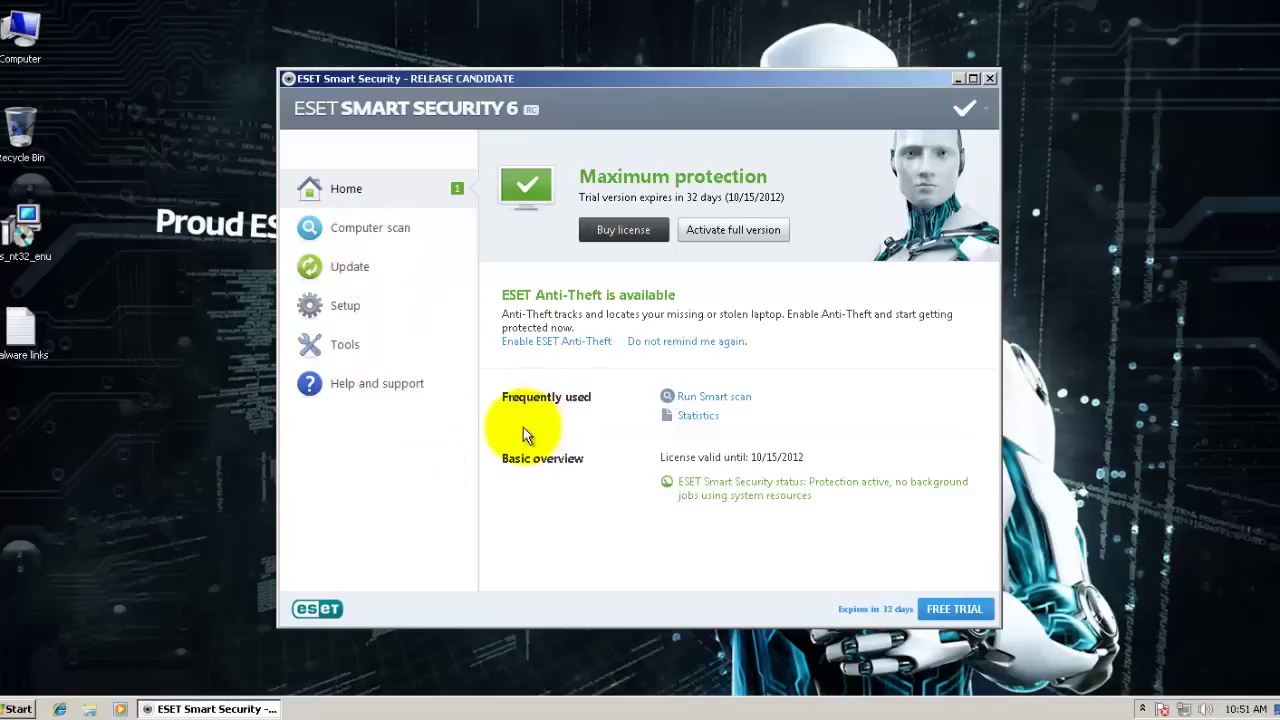
left_click(383, 238)
left_click(383, 276)
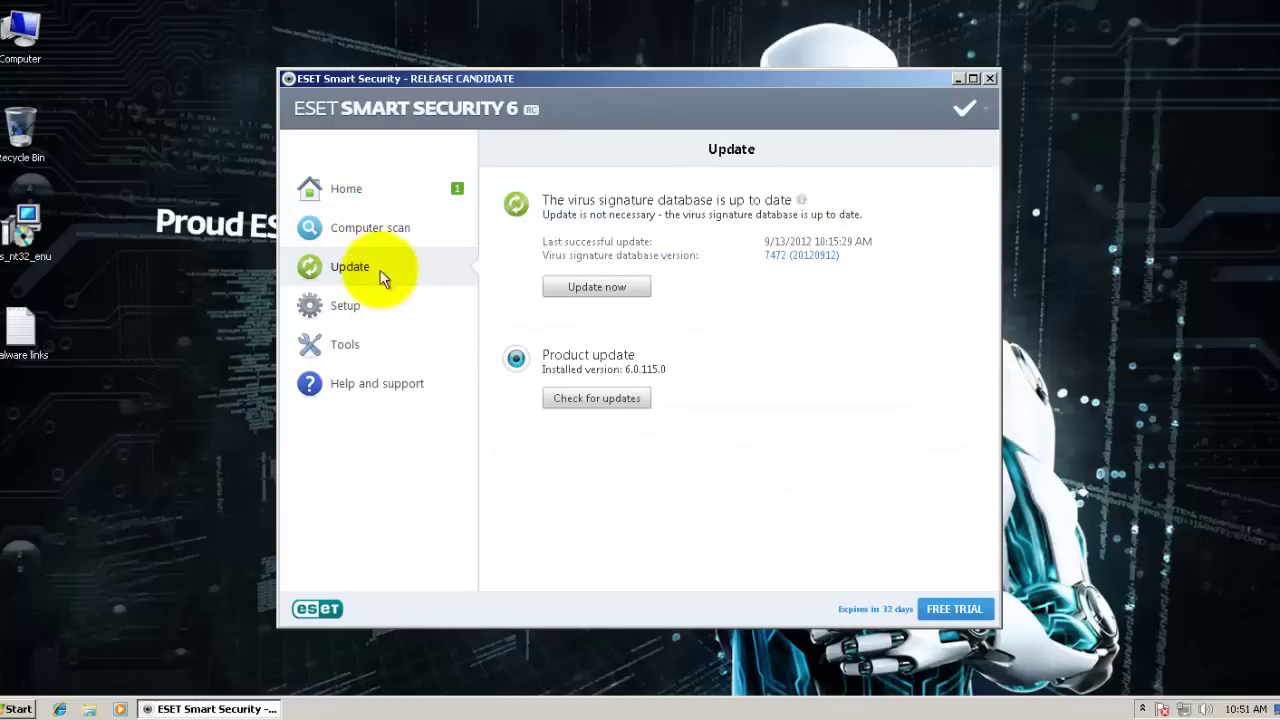
left_click(390, 312)
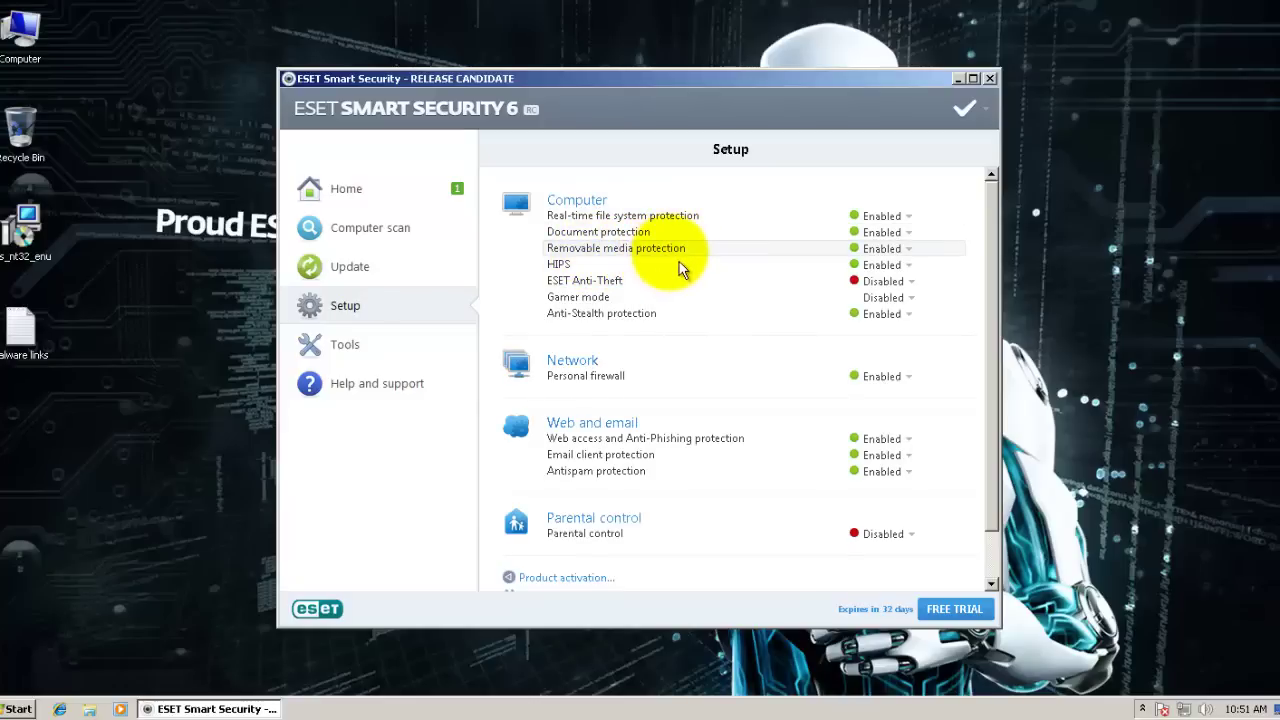
Step: Open the advanced HIPS settings and view the available filtering modes, keeping Automatic mode with rules
left_click(857, 271)
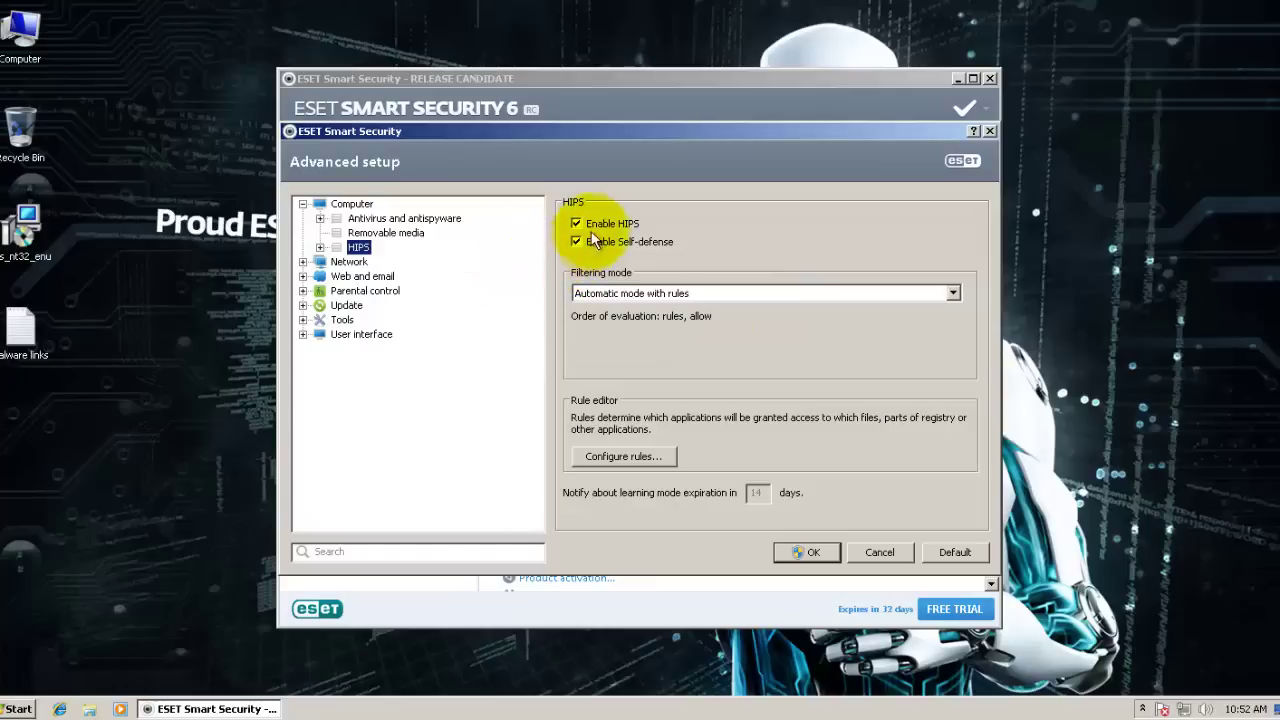
left_click(604, 294)
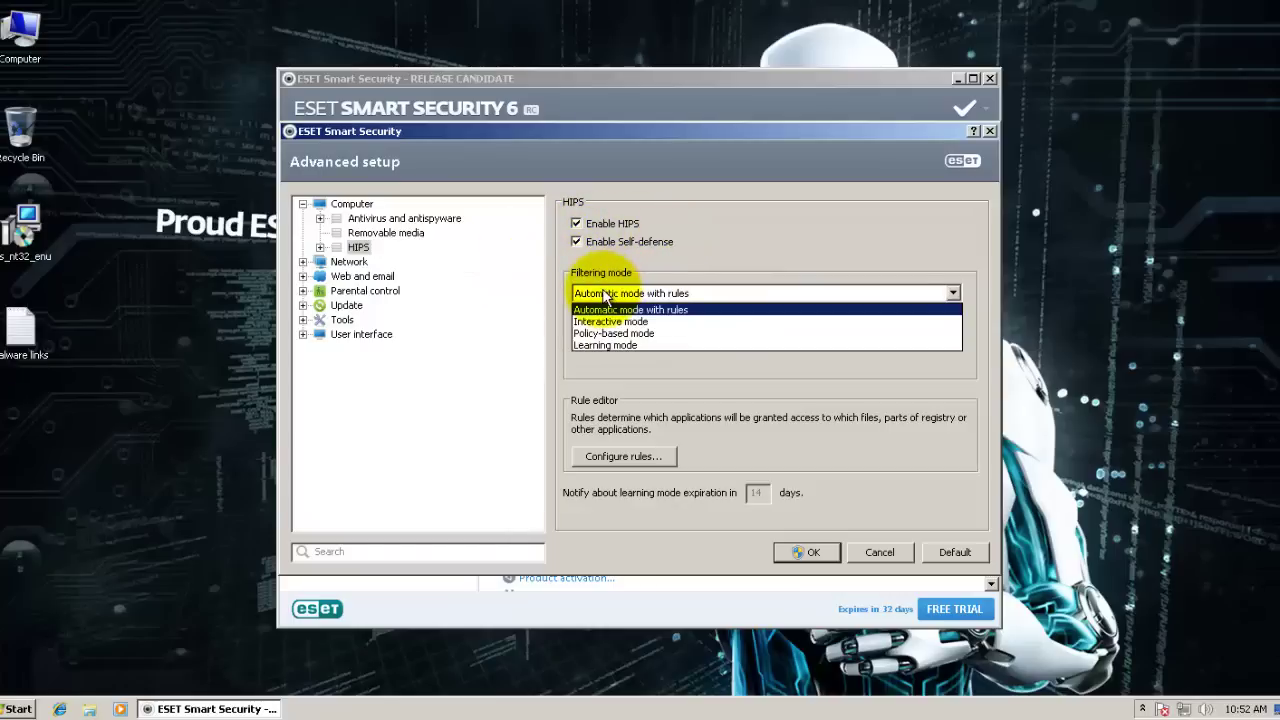
left_click(676, 312)
Step: Examine the HIPS rules and the target files of the boot driver loading rule, leaving rule management without changes
left_click(625, 456)
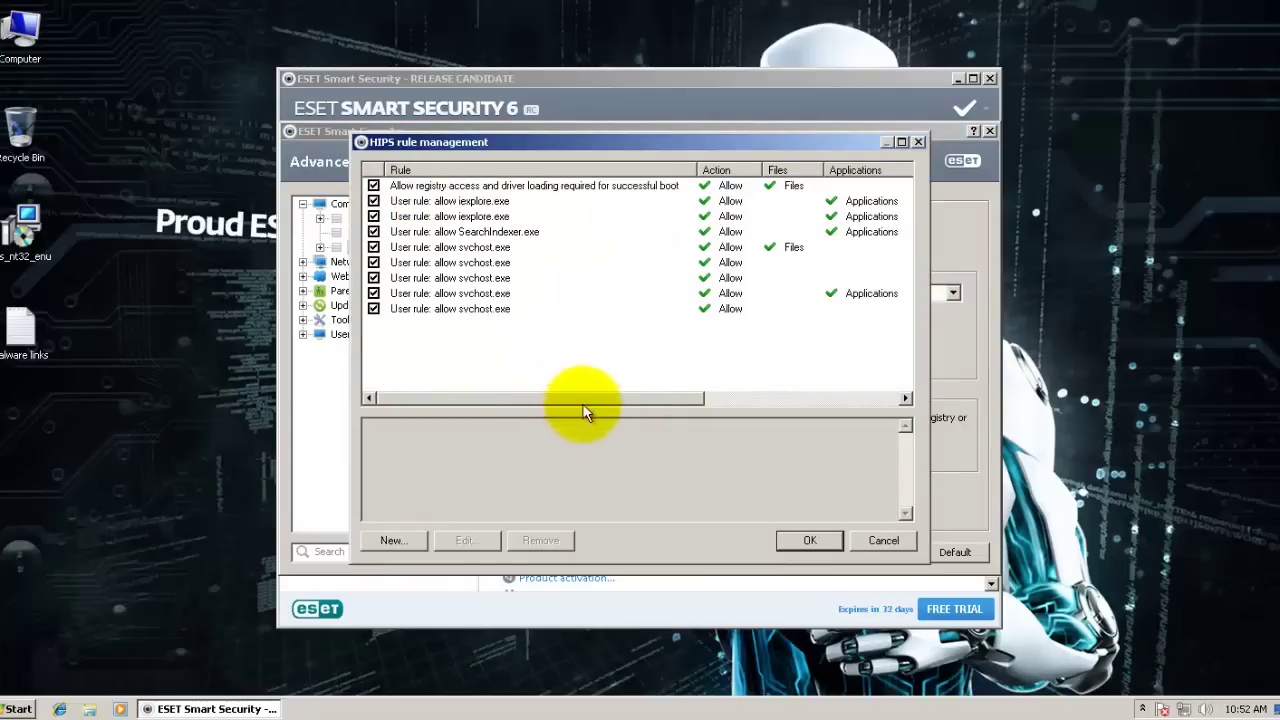
mouse_move(583, 403)
left_mouse_down()
mouse_move(696, 413)
mouse_move(566, 417)
left_mouse_up()
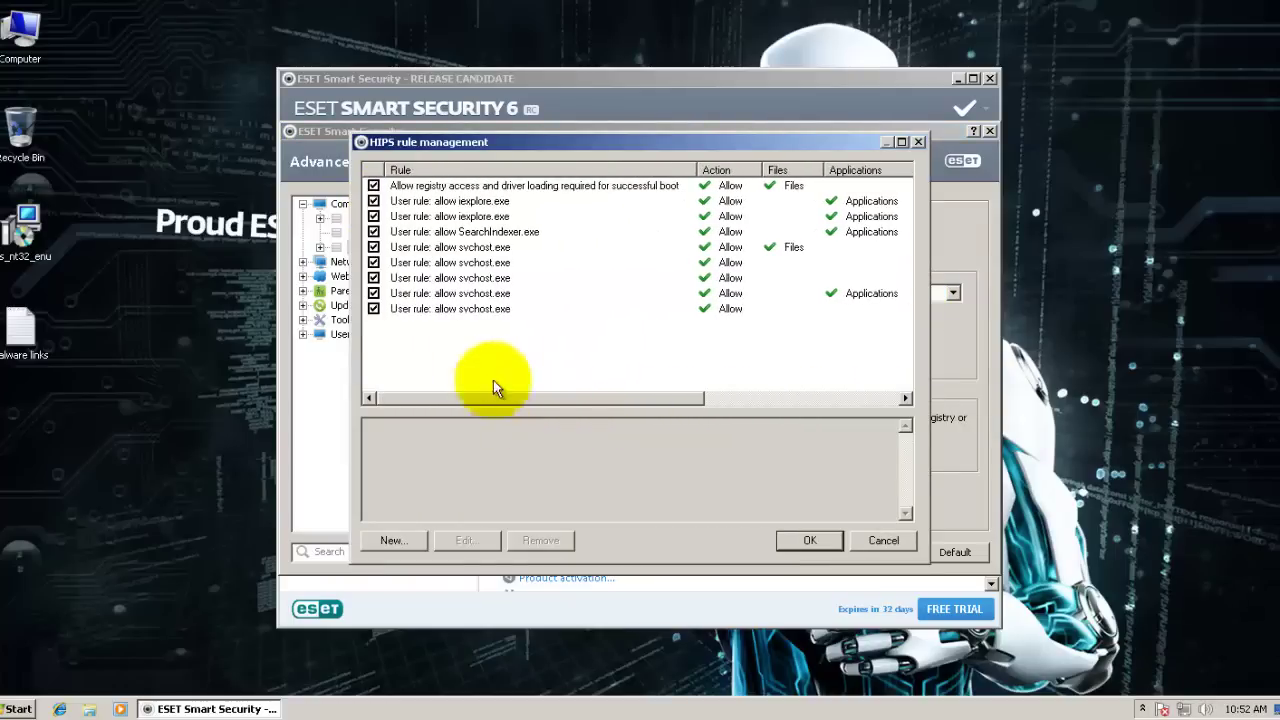
left_click(442, 216)
left_click(444, 308)
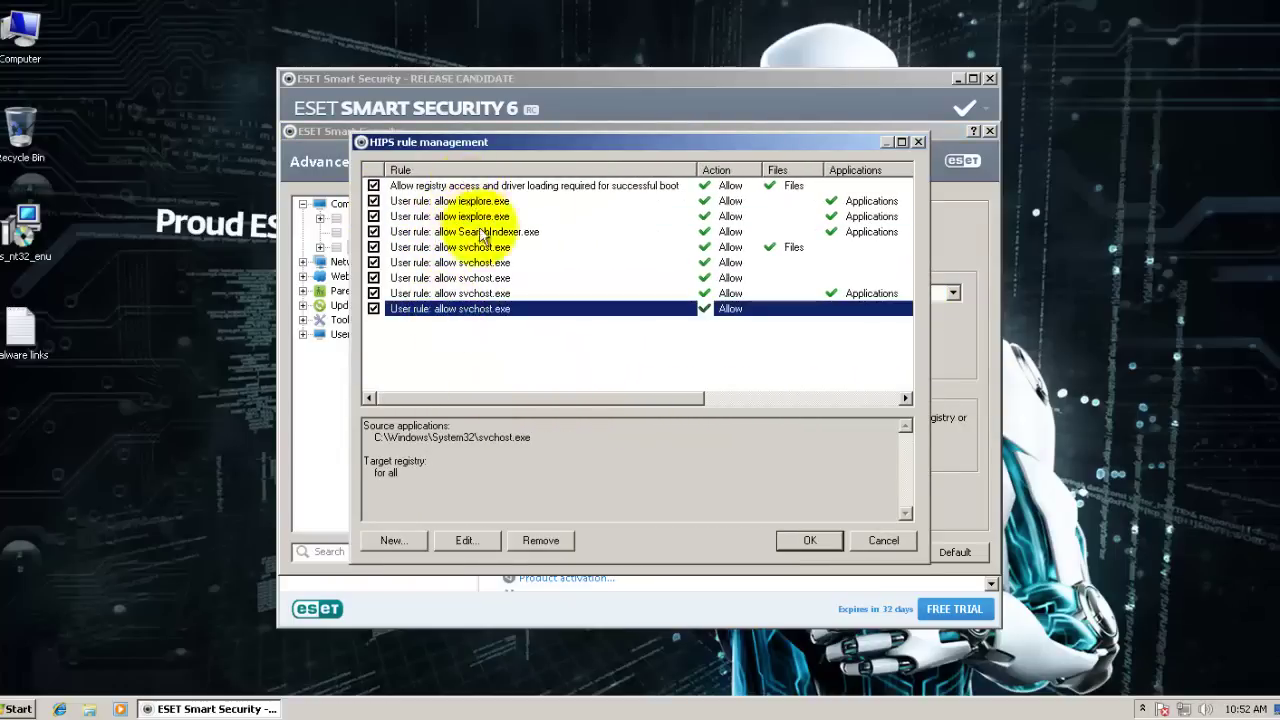
left_click(452, 186)
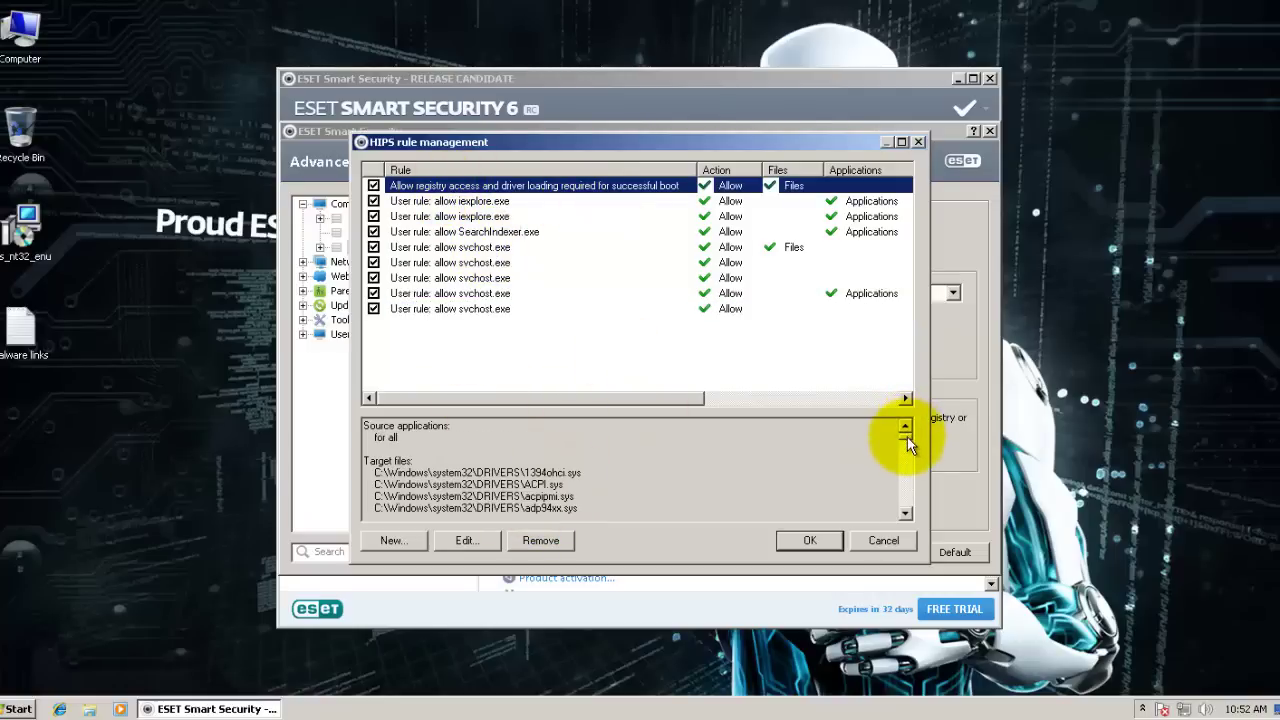
left_click_drag(907, 436, 898, 512)
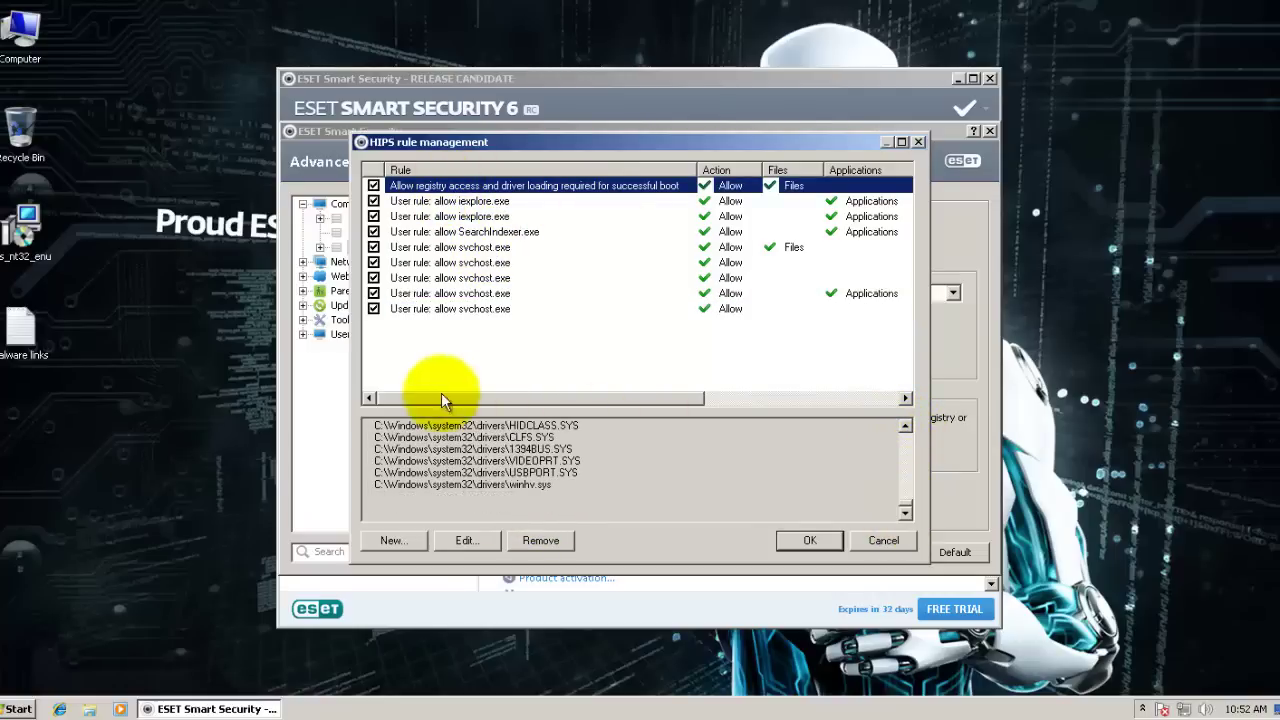
left_click(882, 544)
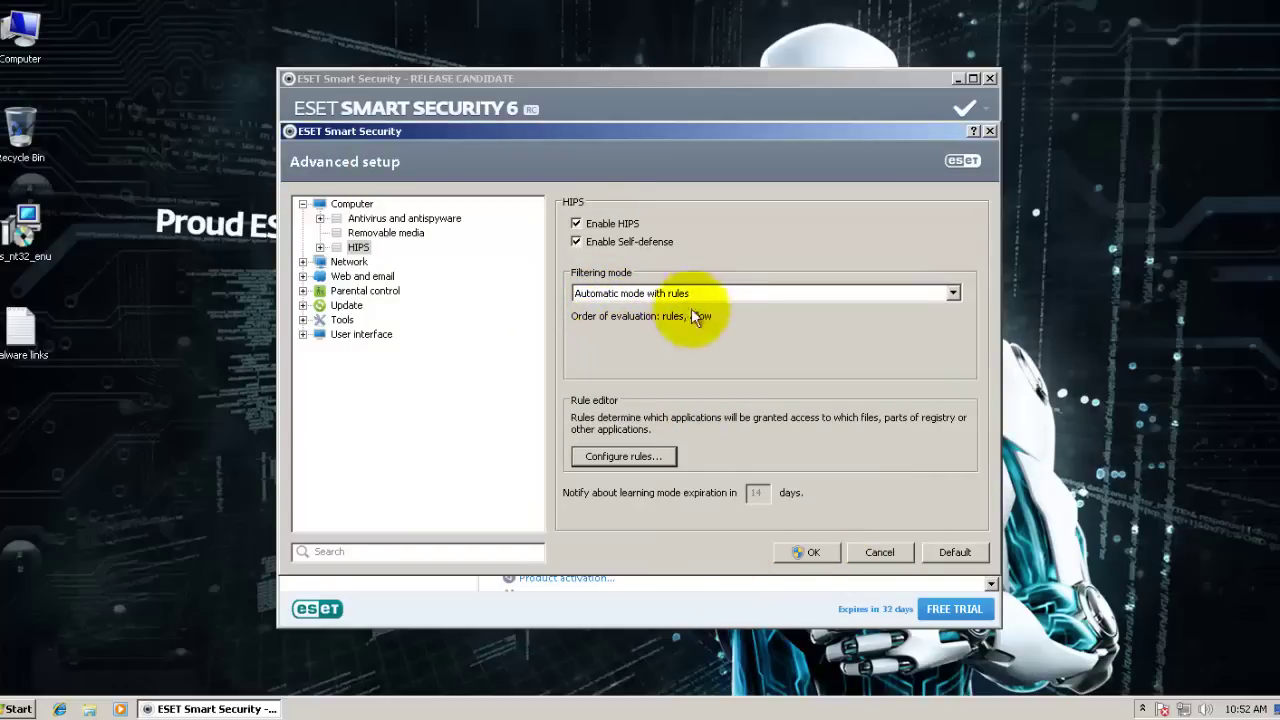
Step: Try the HIPS filtering modes Interactive, Policy-based and Learning, and return to Automatic mode with rules
left_click(649, 296)
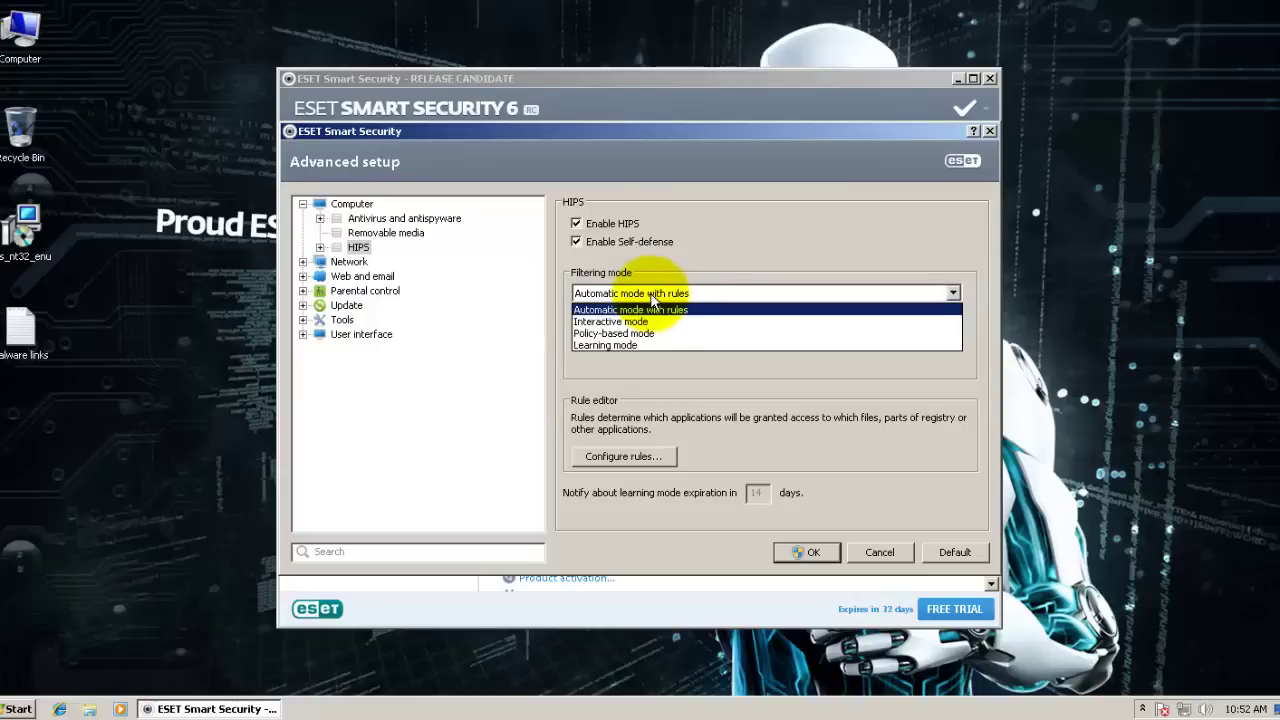
left_click(590, 322)
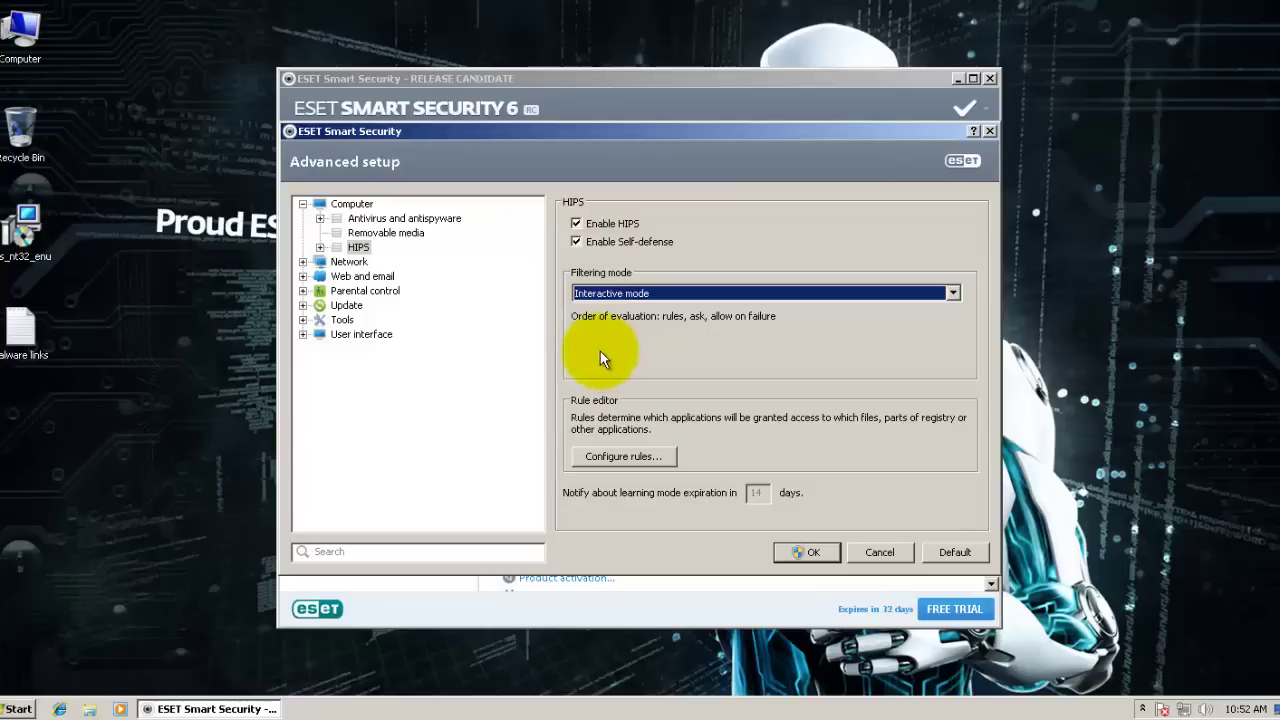
left_click(702, 291)
left_click(660, 337)
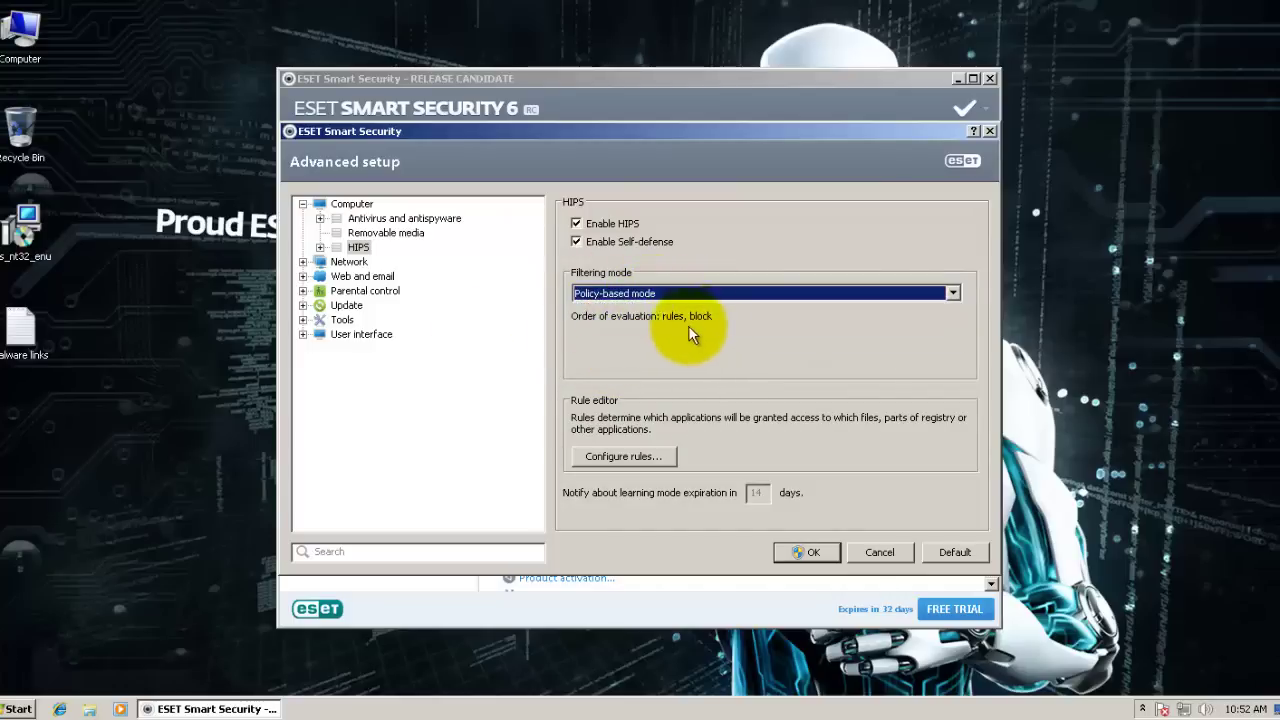
left_click(664, 292)
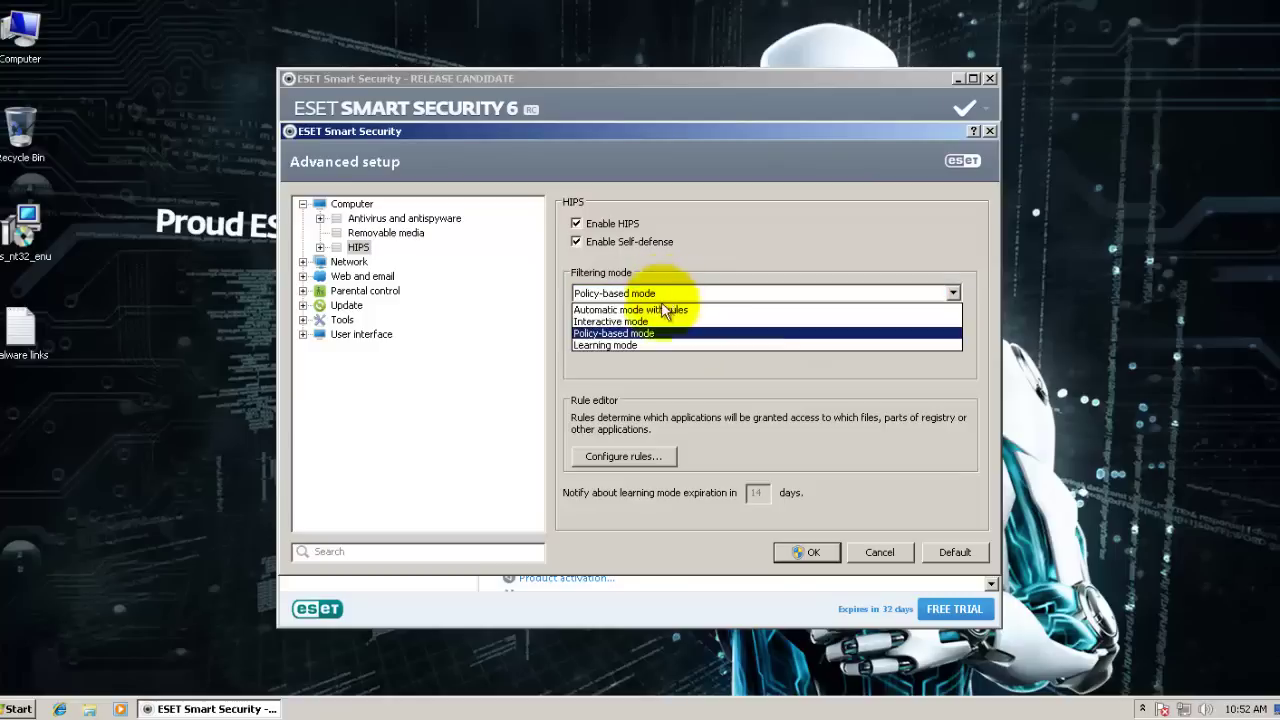
left_click(630, 345)
left_click(660, 293)
left_click(655, 310)
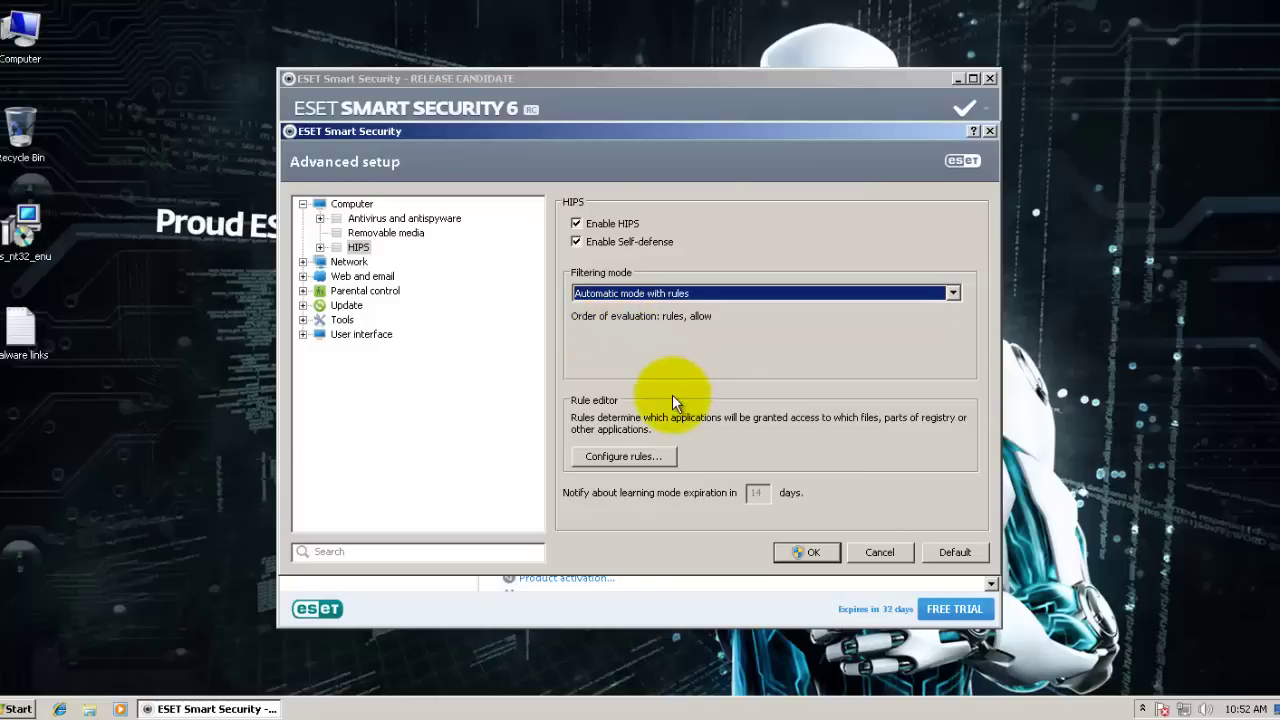
Step: Try HIPS Learning mode and Interactive mode again, restore Automatic mode with rules and discard the advanced setup changes
left_click(680, 293)
left_click(648, 346)
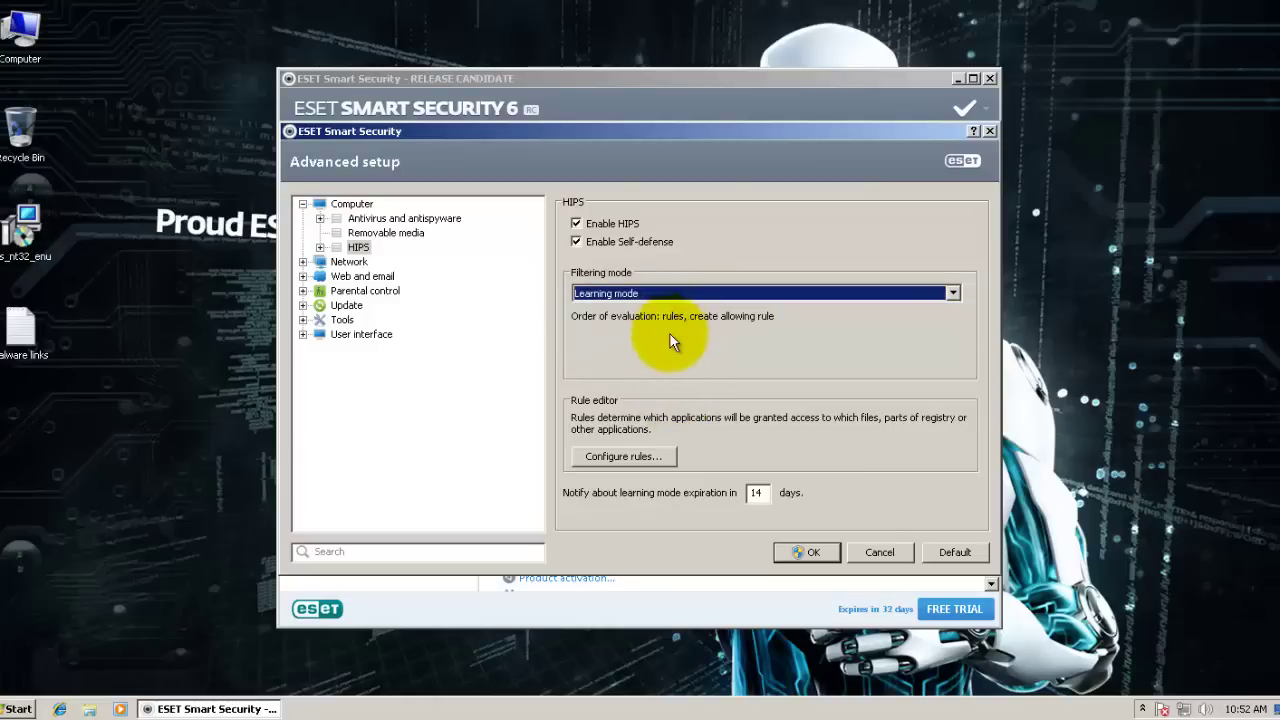
double_click(757, 492)
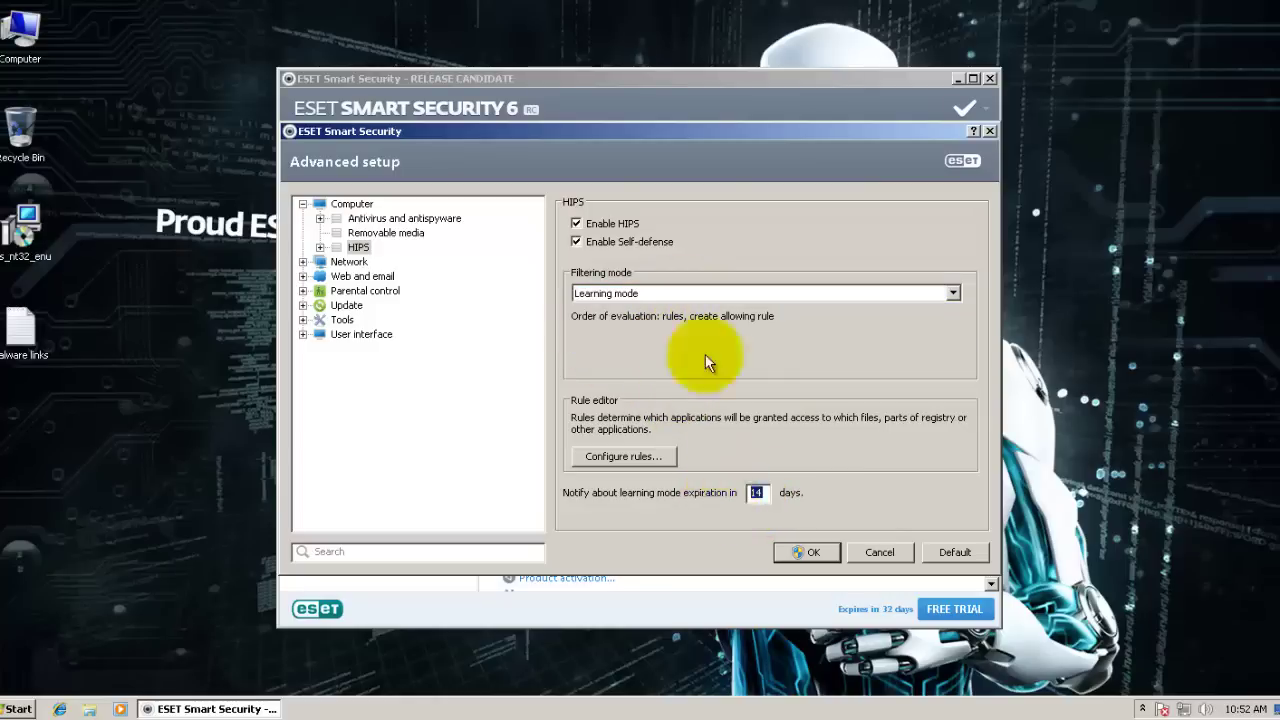
left_click(684, 294)
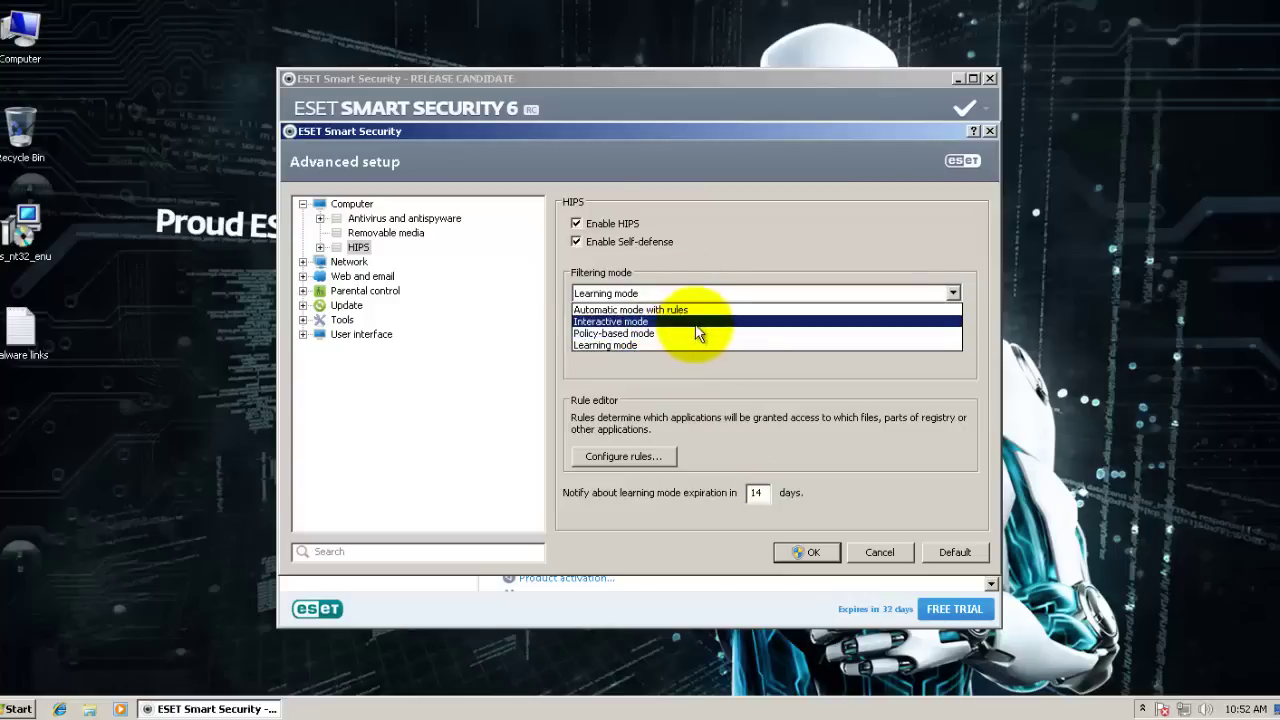
left_click(690, 322)
left_click(648, 293)
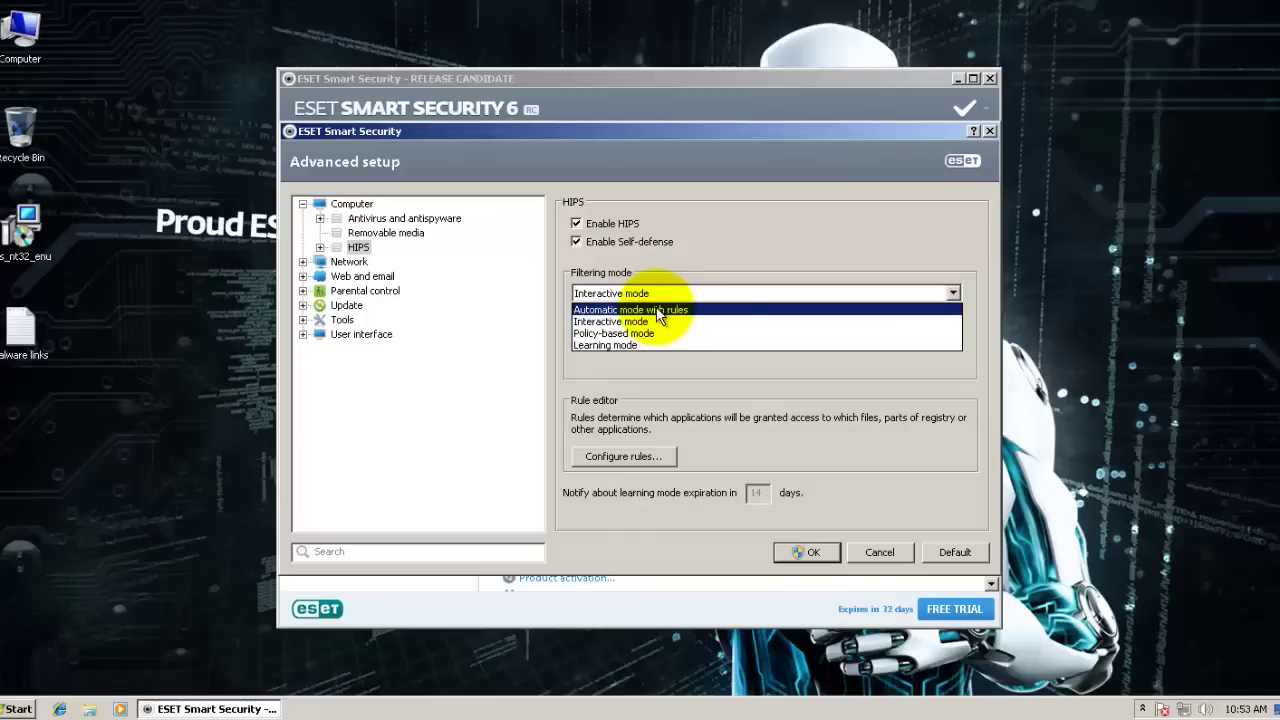
left_click(658, 310)
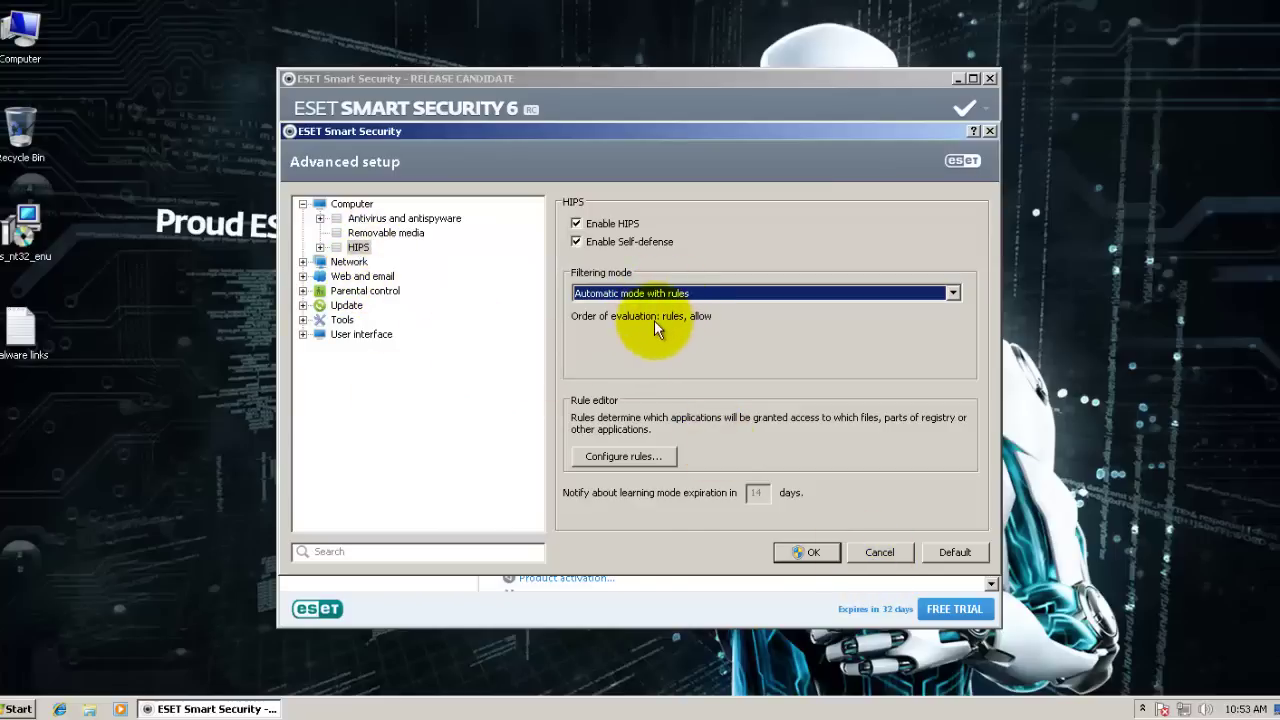
left_click(360, 248)
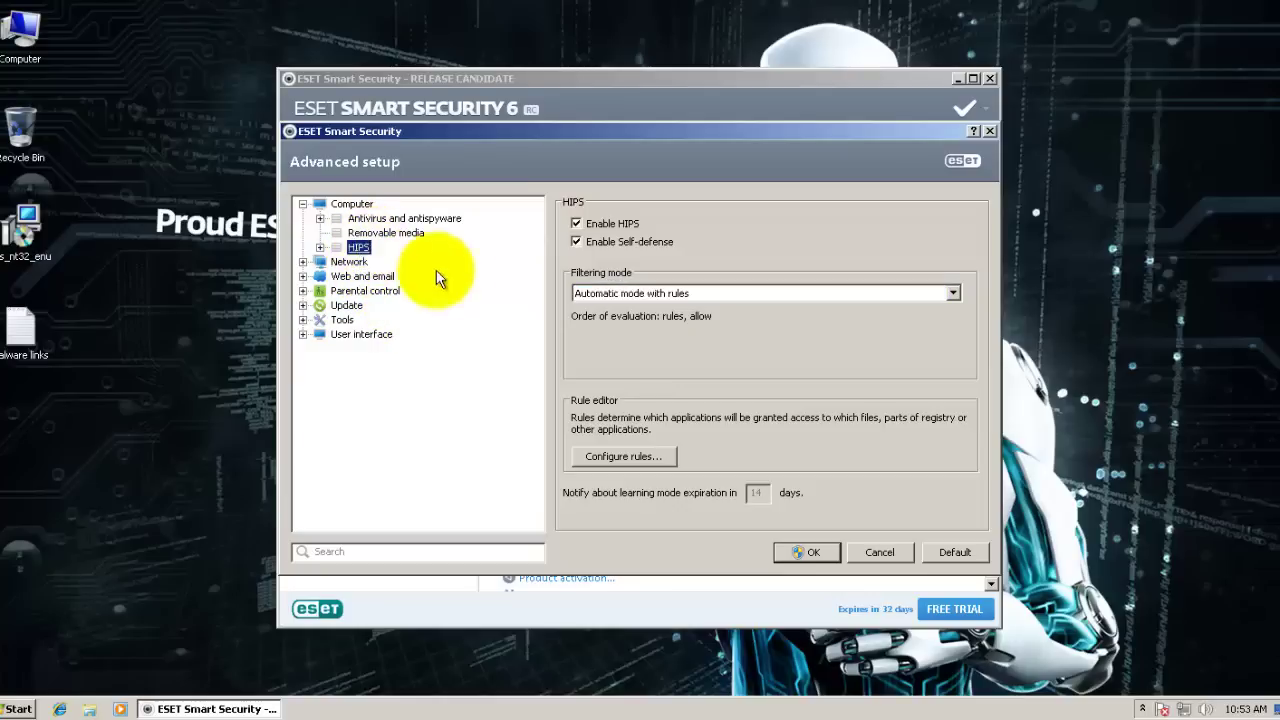
left_click(892, 558)
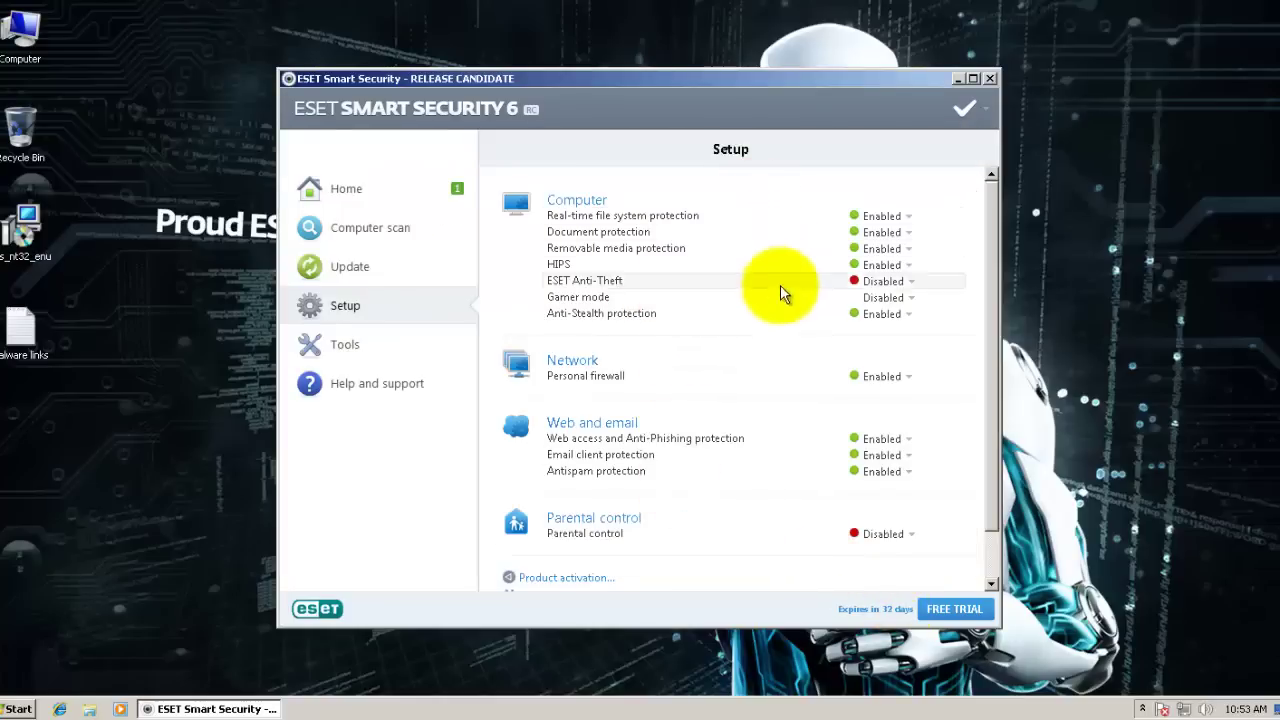
Step: View the options for disabling Anti-Stealth protection without choosing any
left_click(888, 316)
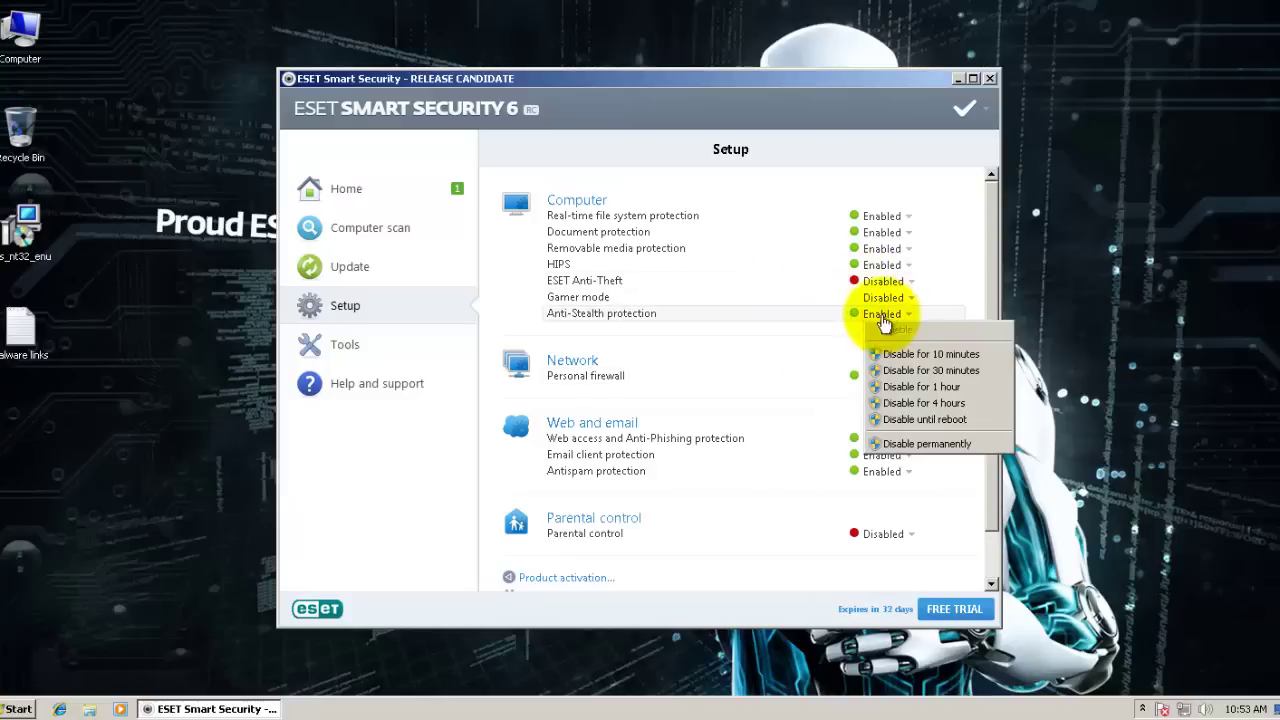
left_click(680, 330)
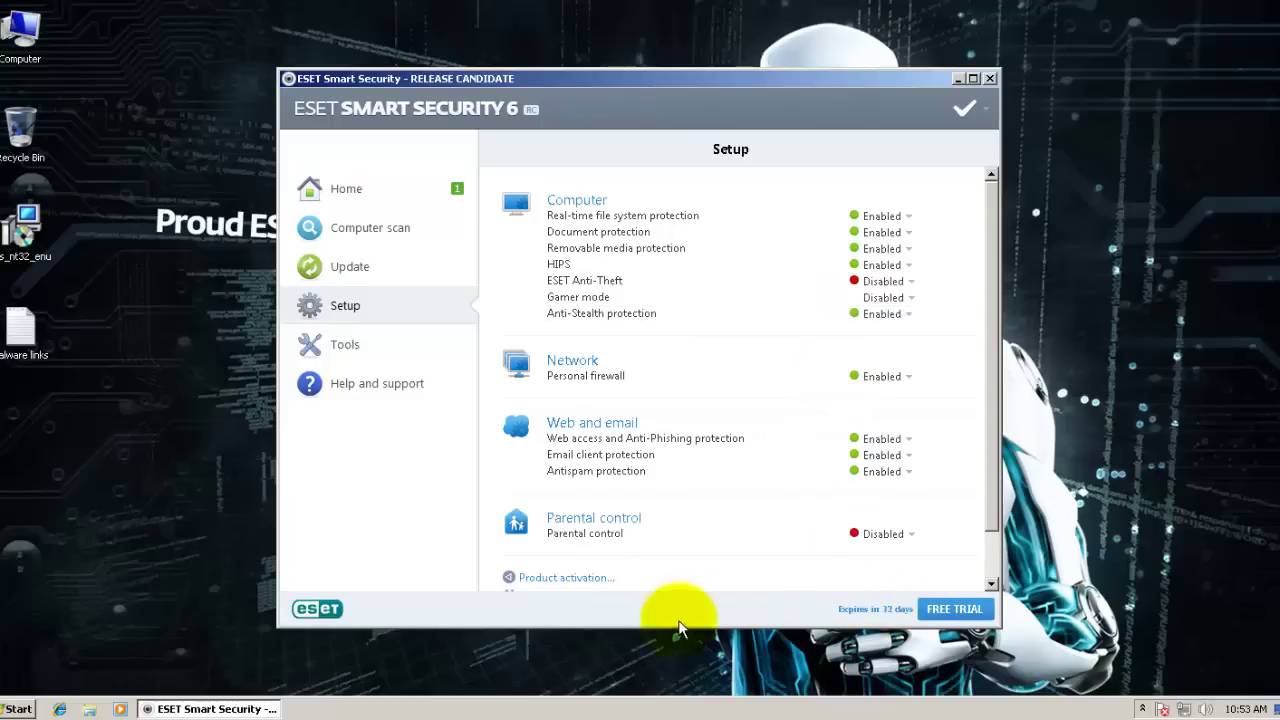
Step: Enable detection of potentially unsafe applications in the Antivirus and antispyware section of the advanced setup
scroll(680, 480, "down", 2)
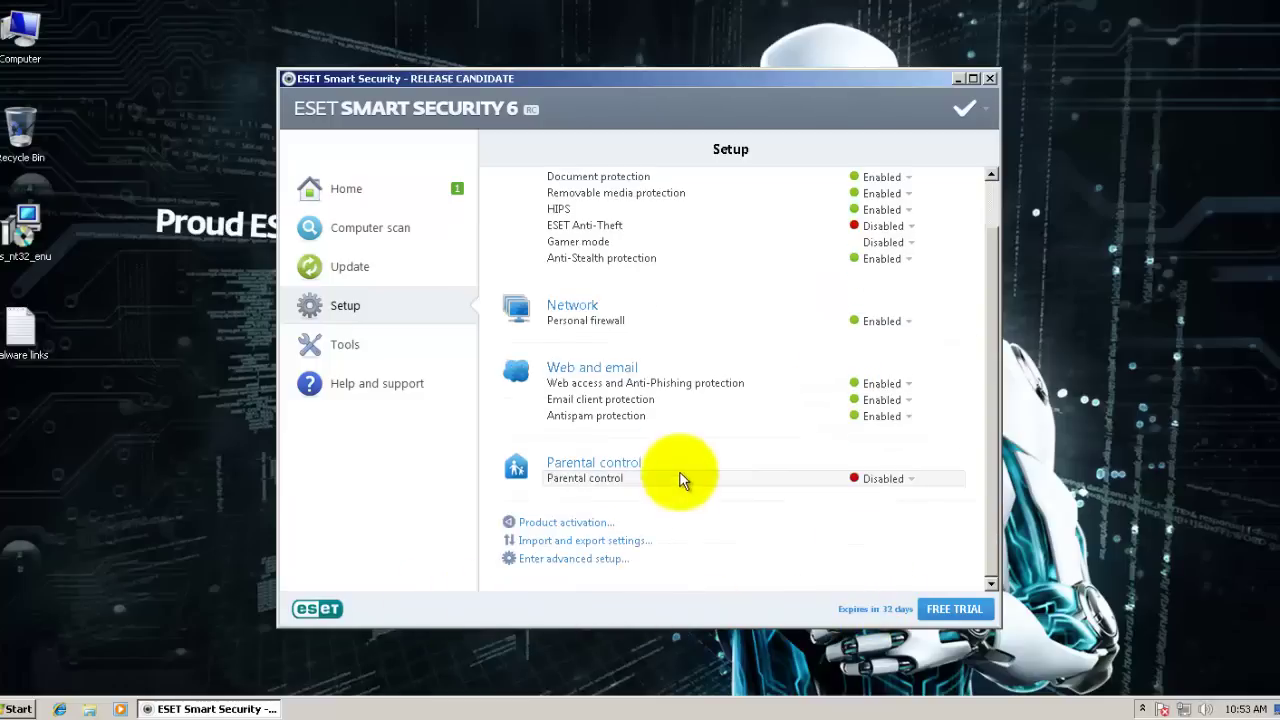
left_click(594, 558)
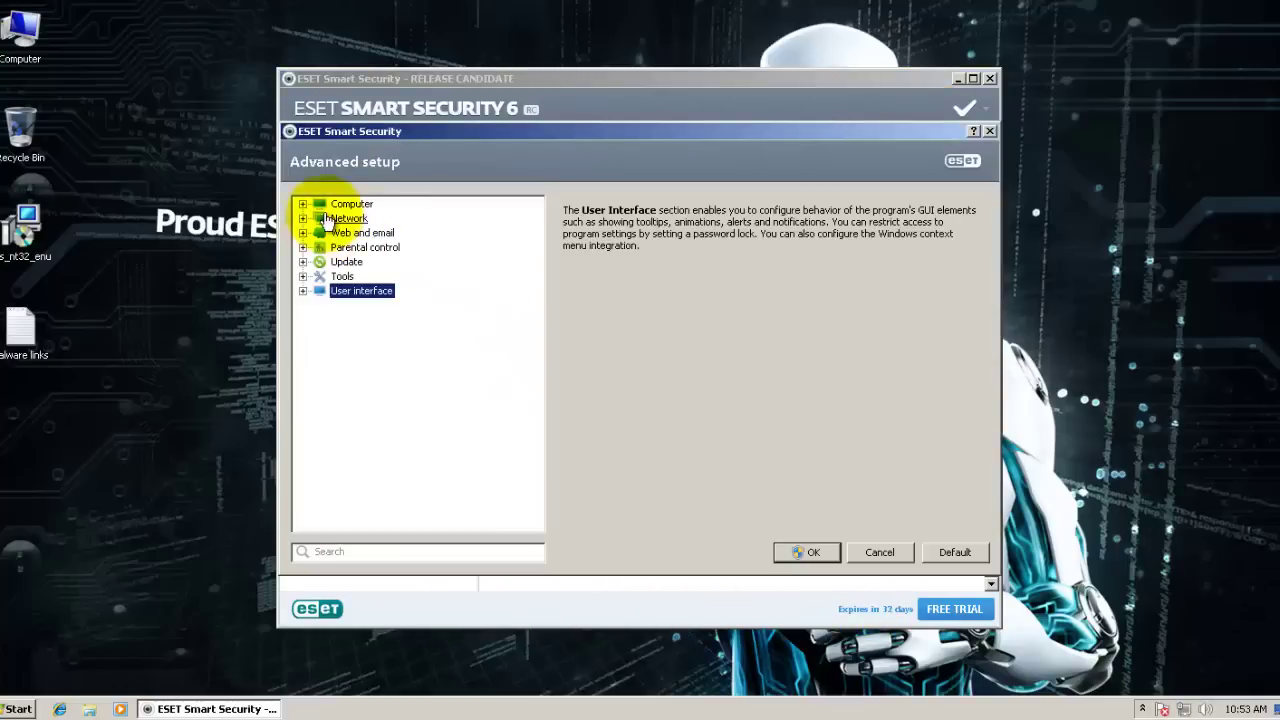
left_click(345, 204)
left_click(303, 204)
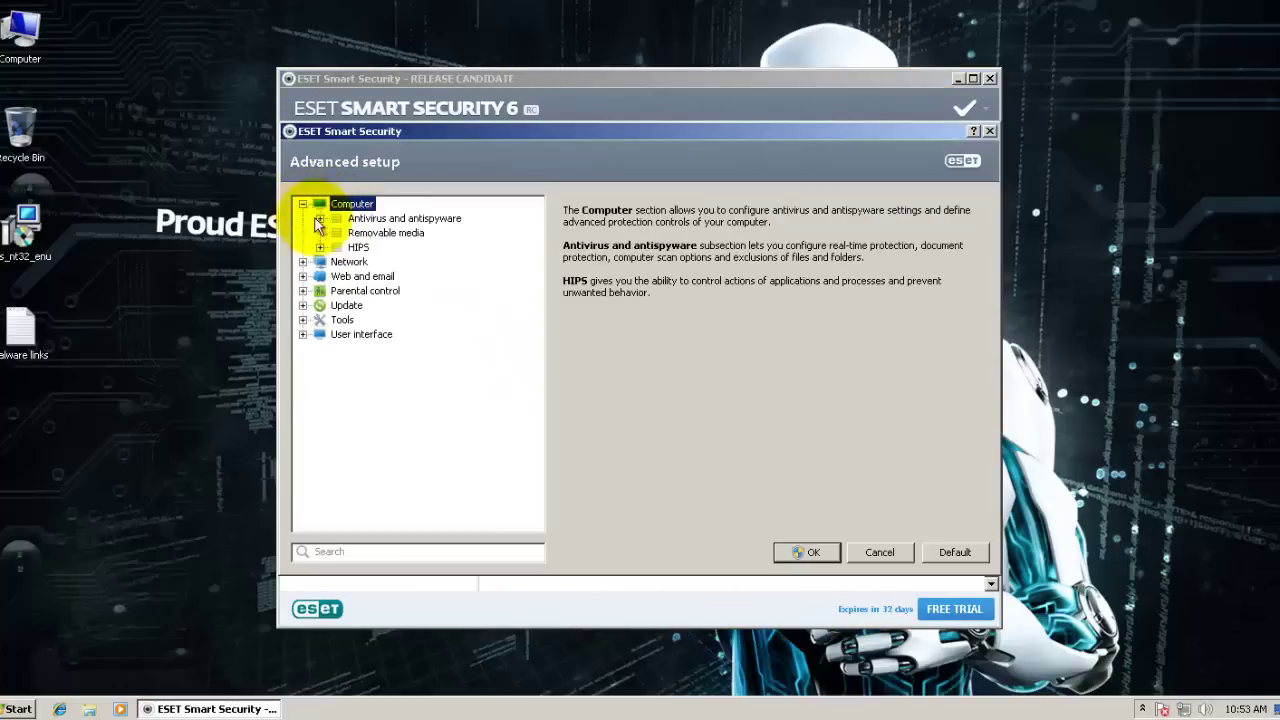
left_click(380, 218)
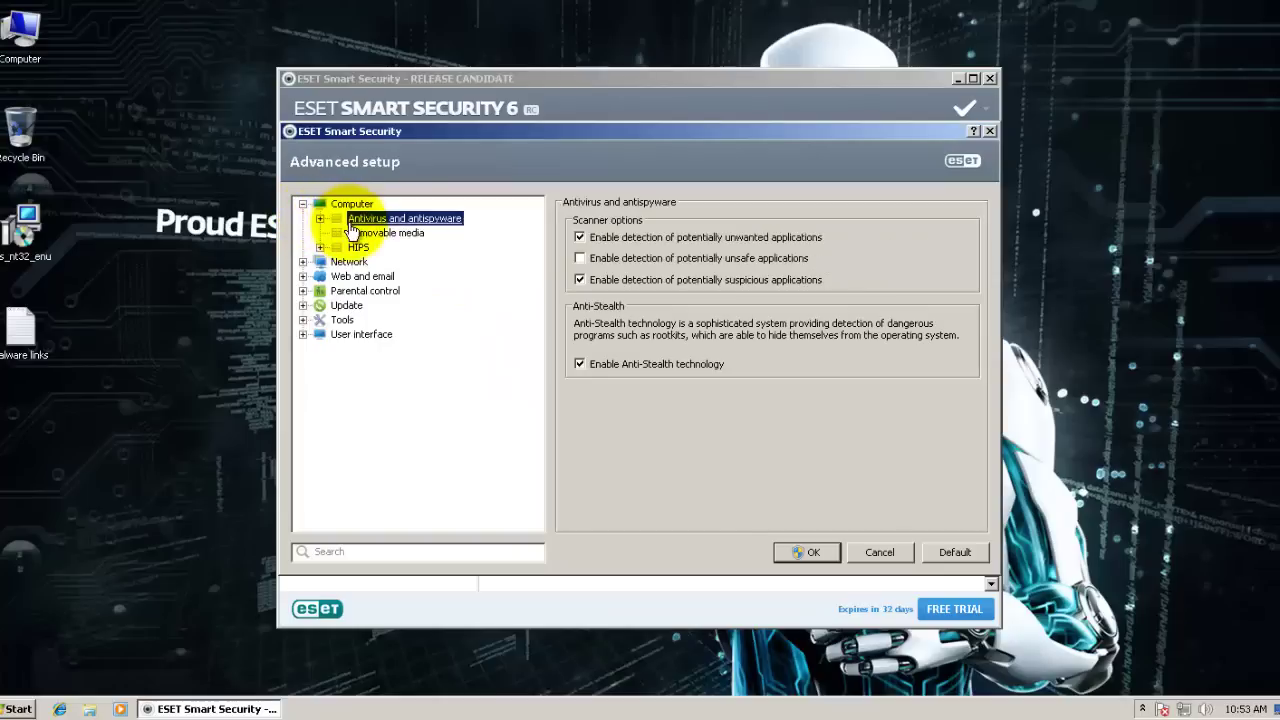
left_click(582, 257)
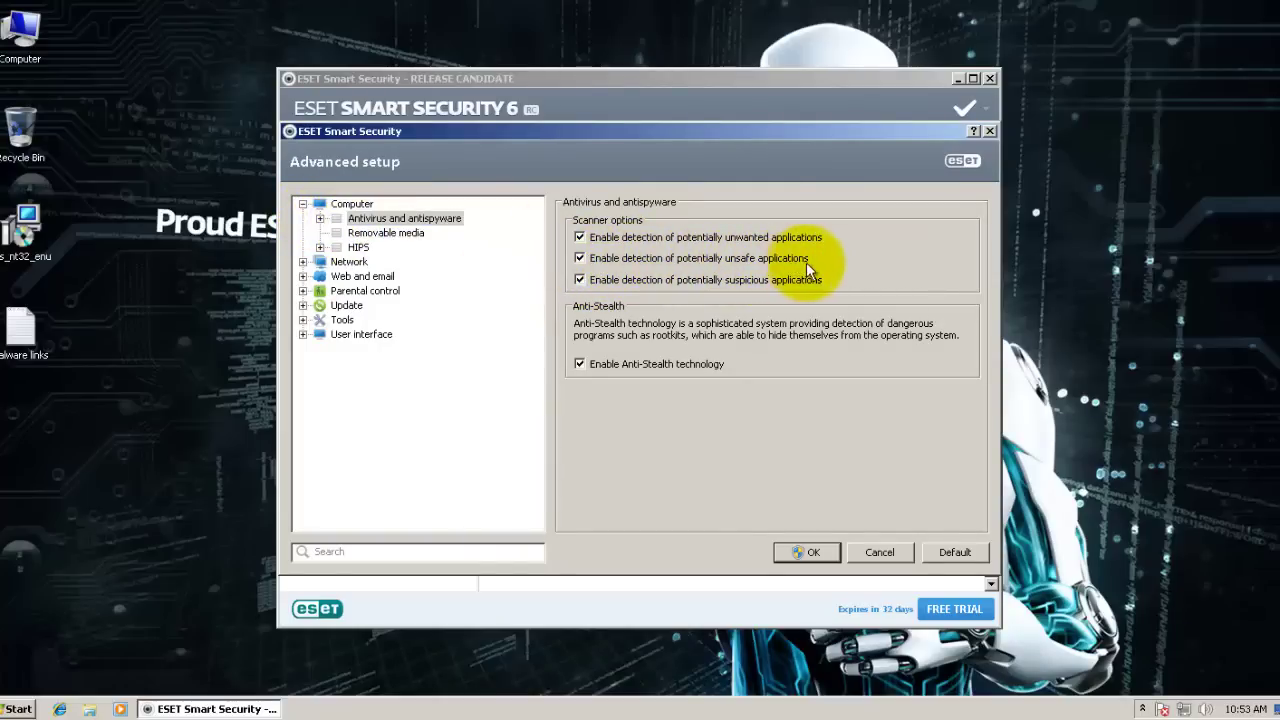
Step: View the Removable media and HIPS settings, and select Real-time file system protection under Antivirus and antispyware
left_click(366, 233)
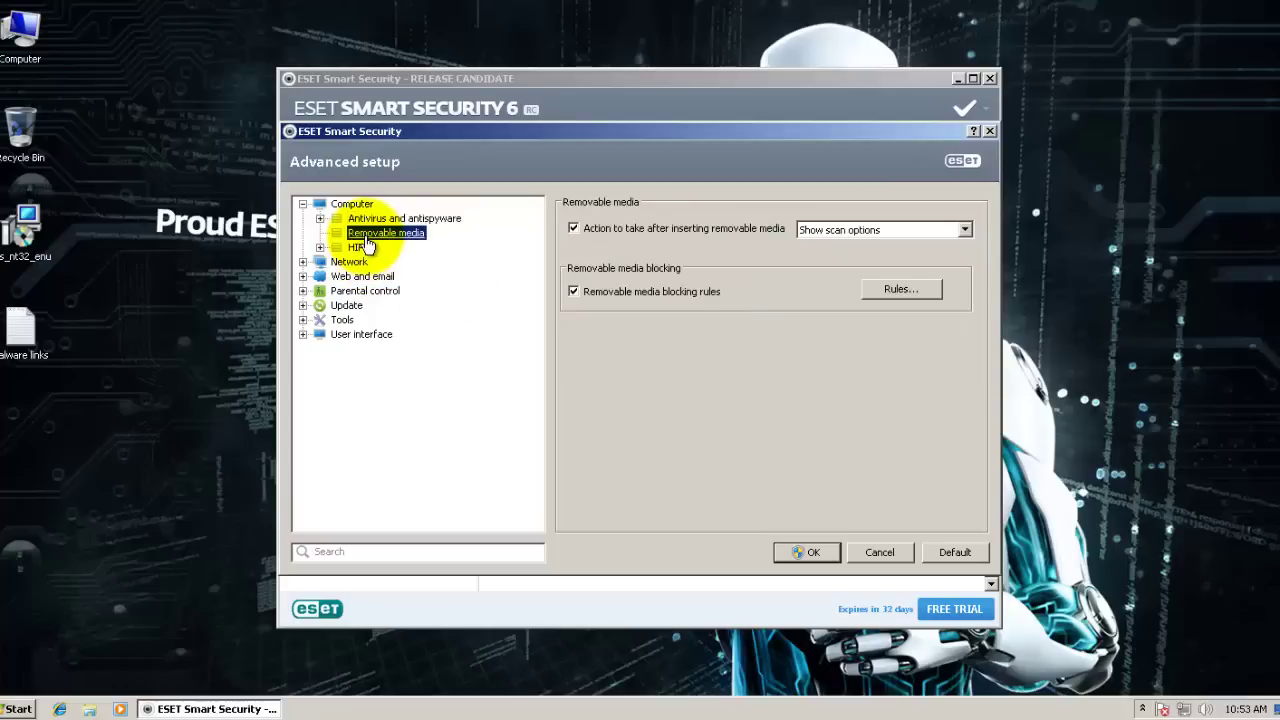
left_click(358, 248)
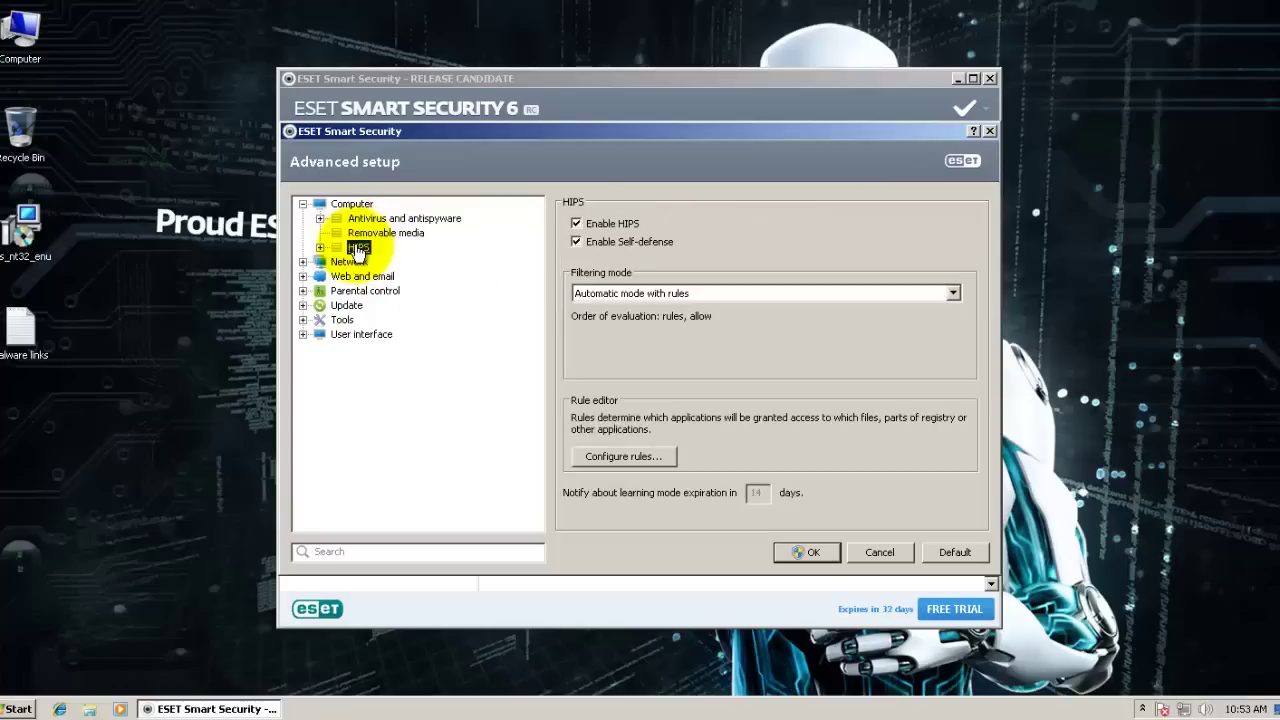
left_click(345, 219)
left_click(321, 219)
left_click(380, 233)
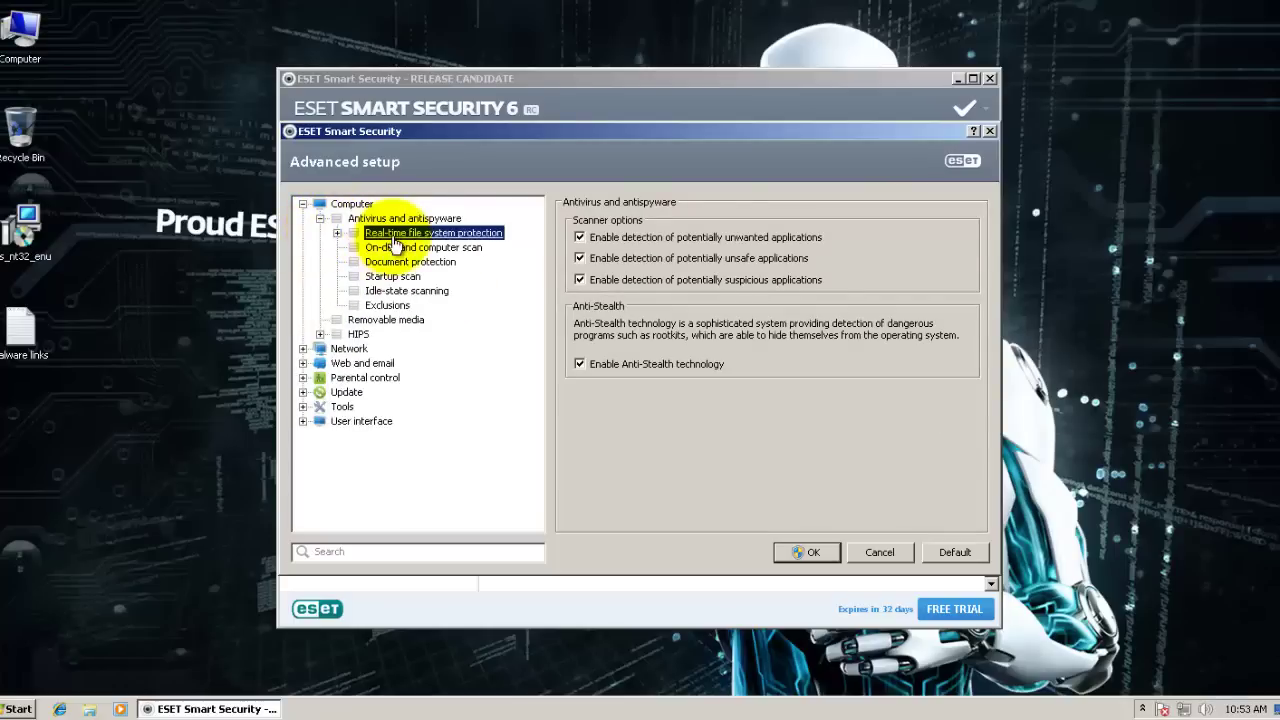
Step: Open the ThreatSense parameters for real-time file system protection and try enabling Advanced heuristics/DNA/Smart signatures, declining the change
left_click(768, 218)
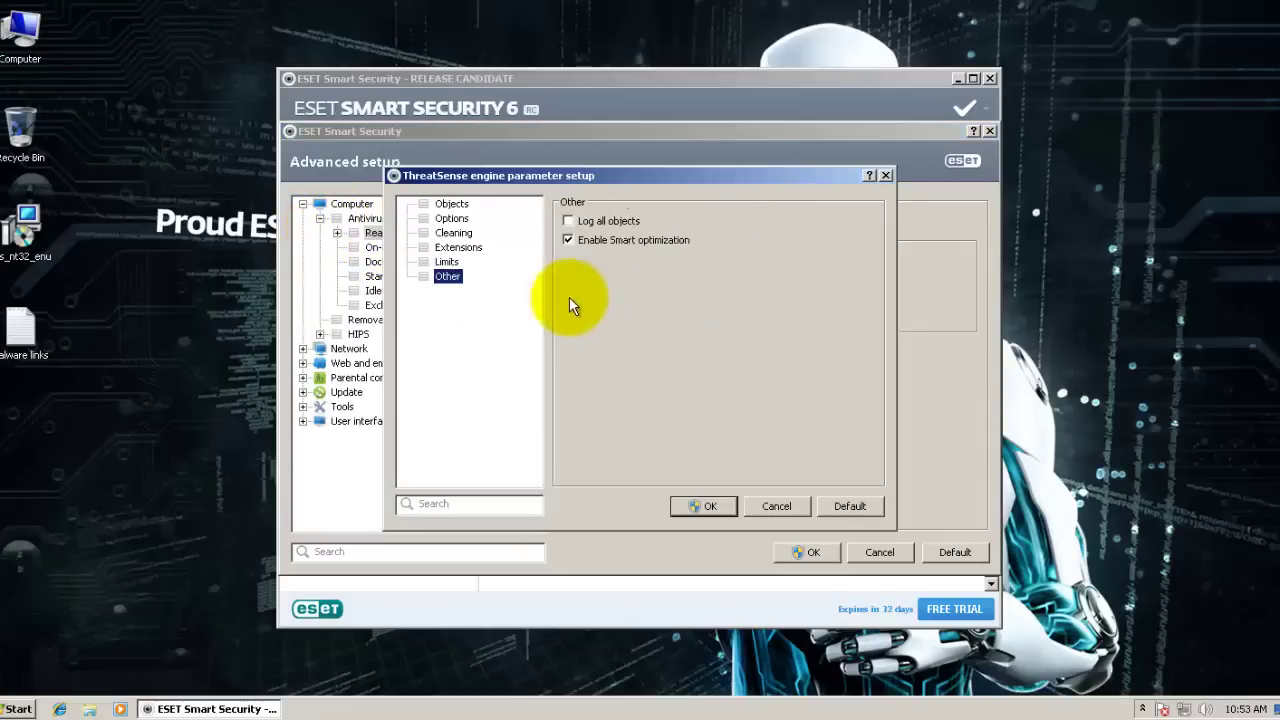
left_click(451, 204)
left_click(451, 218)
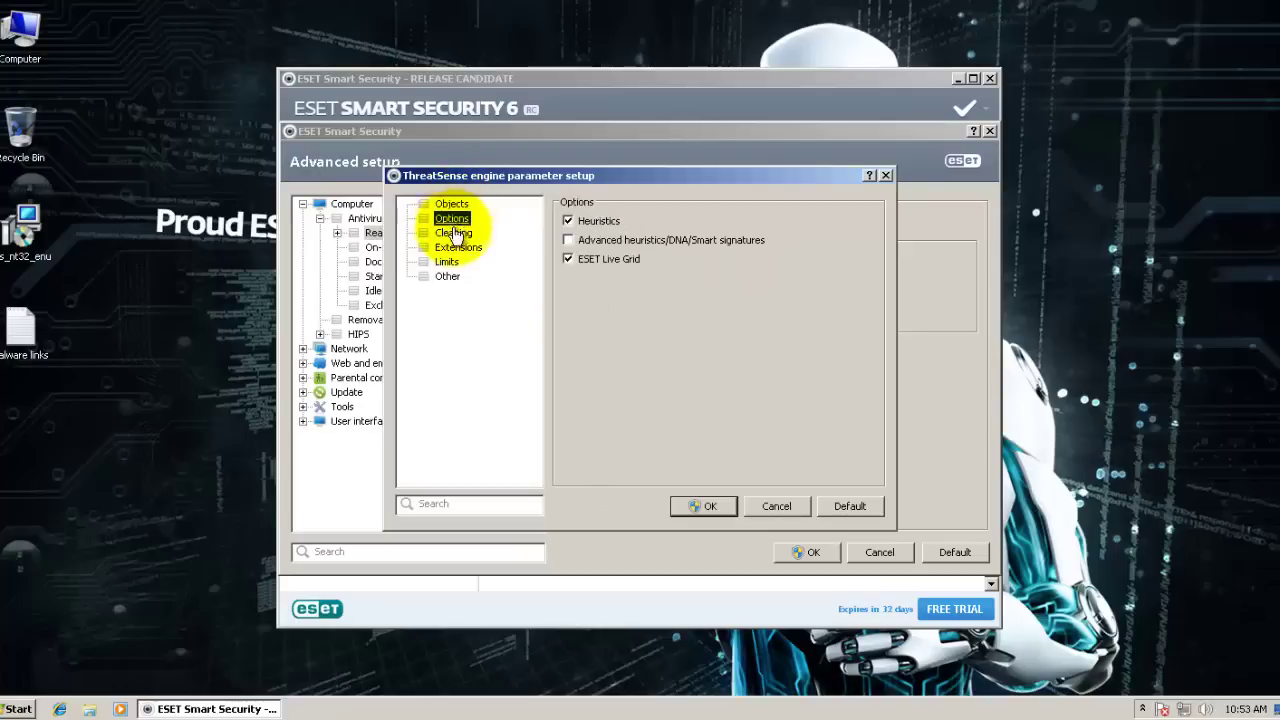
left_click(568, 240)
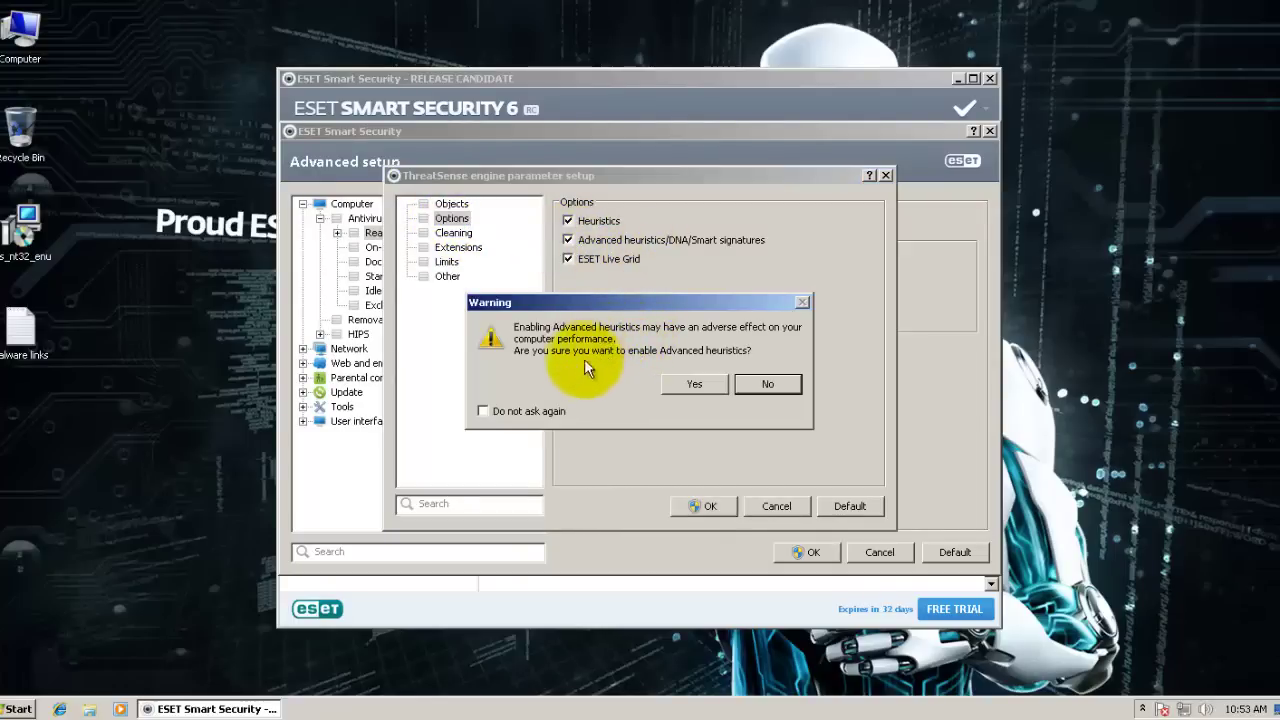
left_click(765, 388)
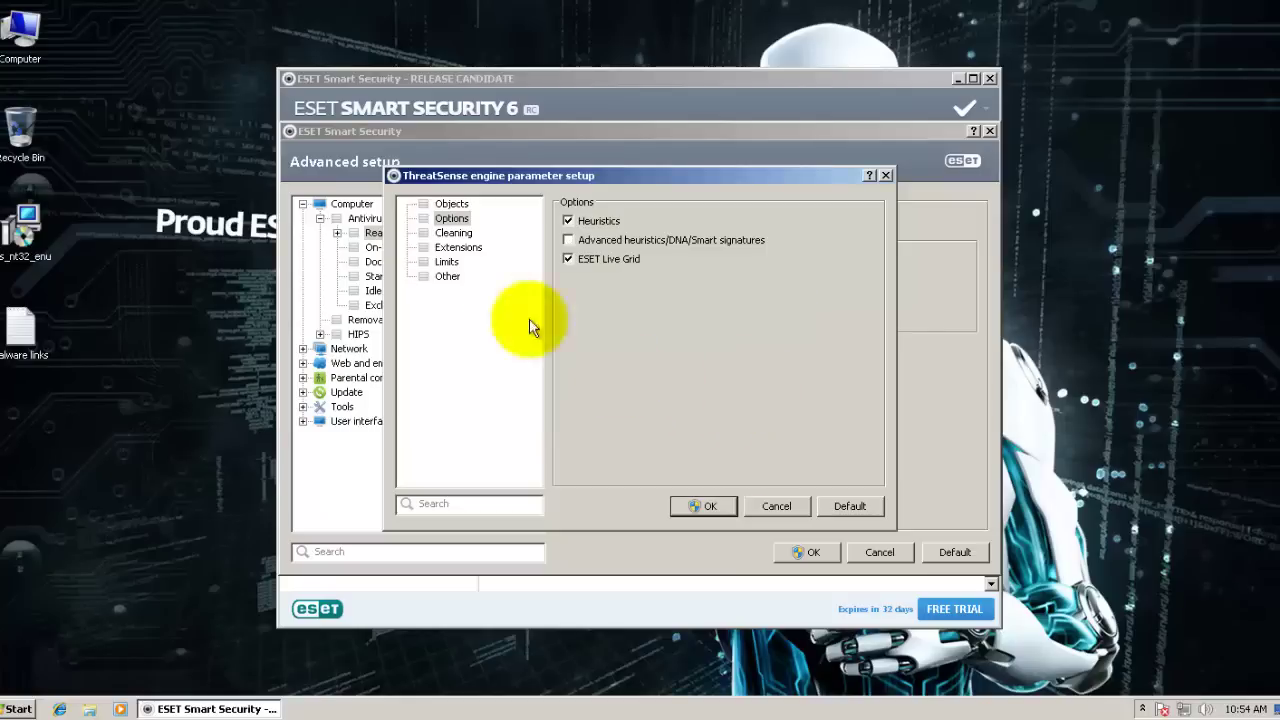
Step: Set the real-time protection cleaning level to Strict cleaning, view the remaining parameter sections and accept the ThreatSense setup
left_click(453, 232)
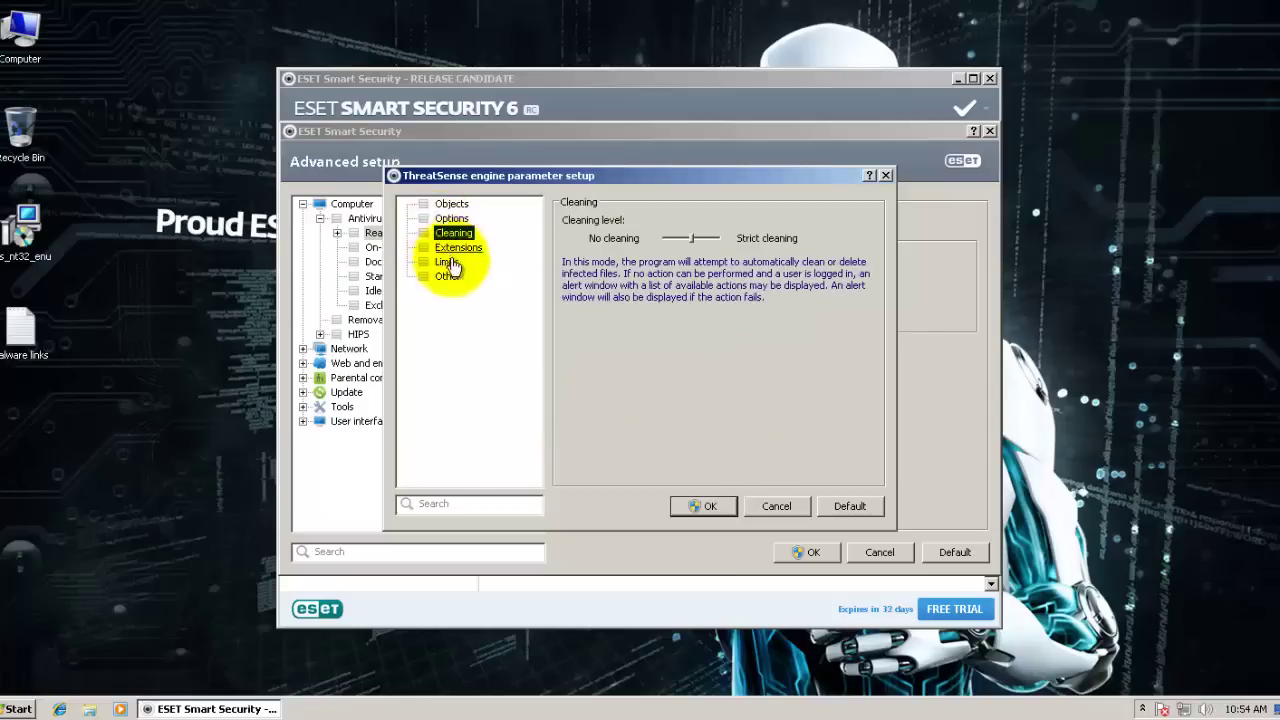
left_click(716, 238)
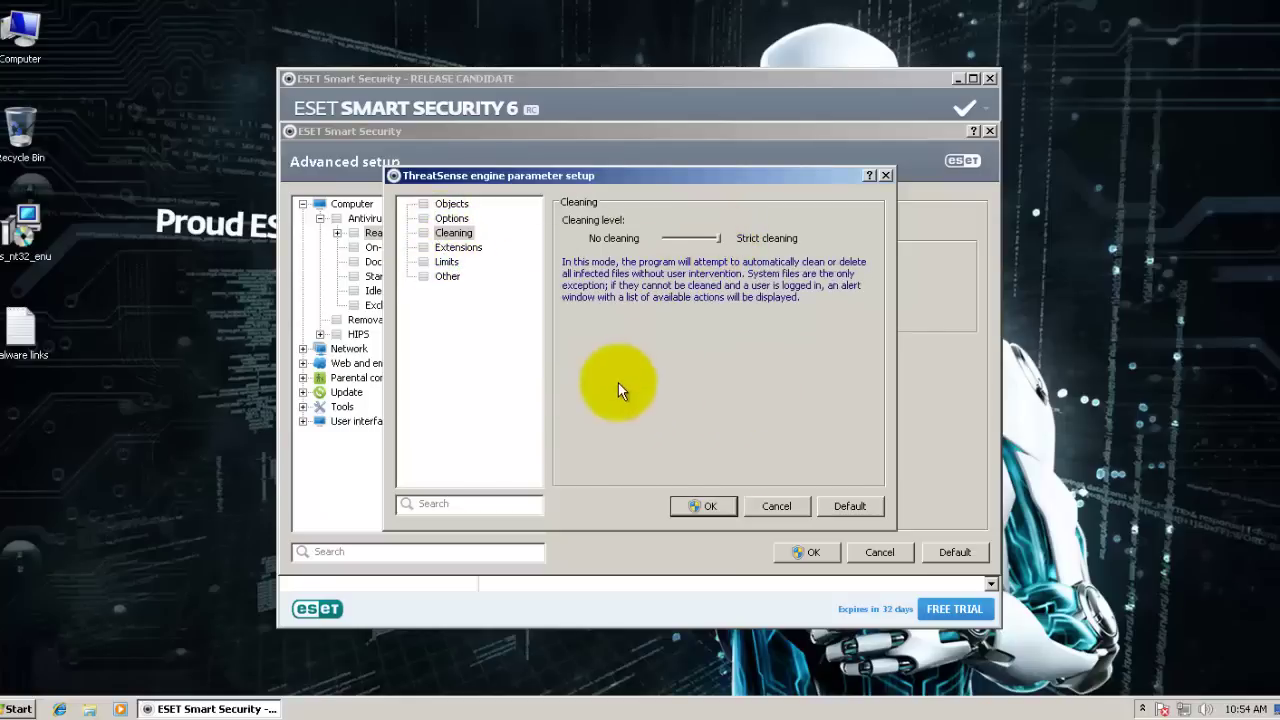
left_click(453, 248)
left_click(448, 264)
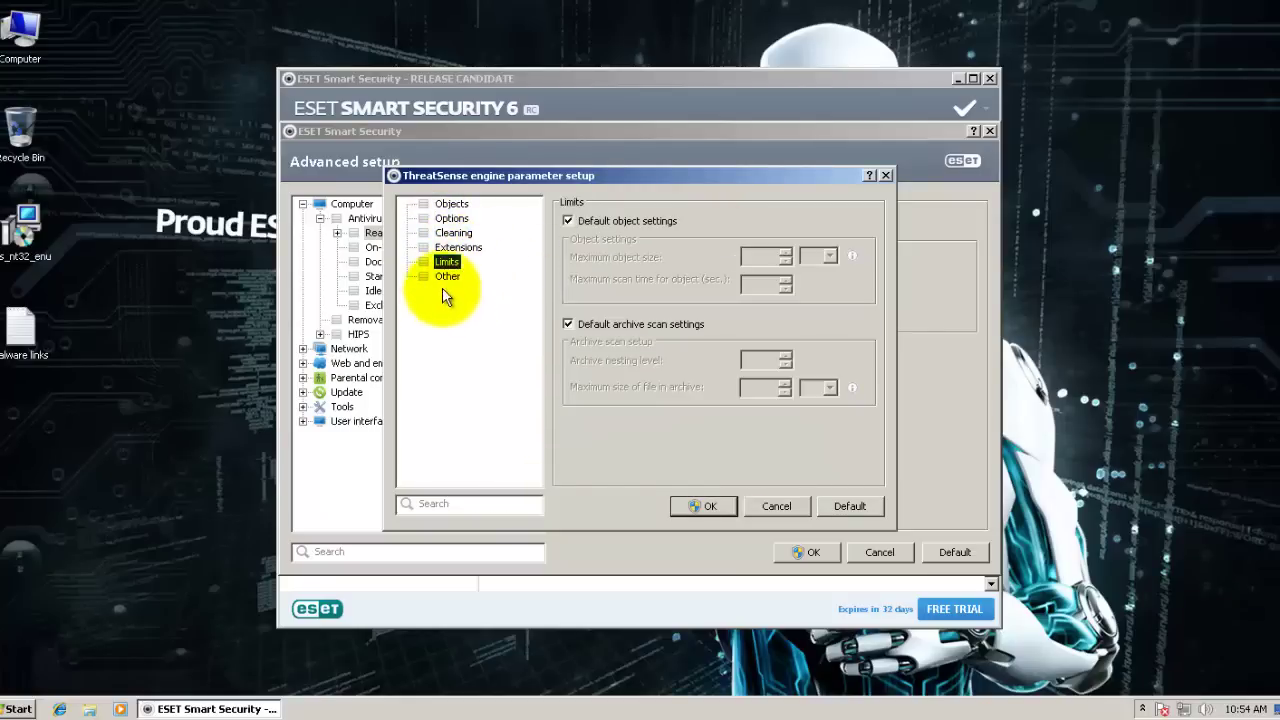
left_click(447, 276)
left_click(451, 205)
left_click(703, 507)
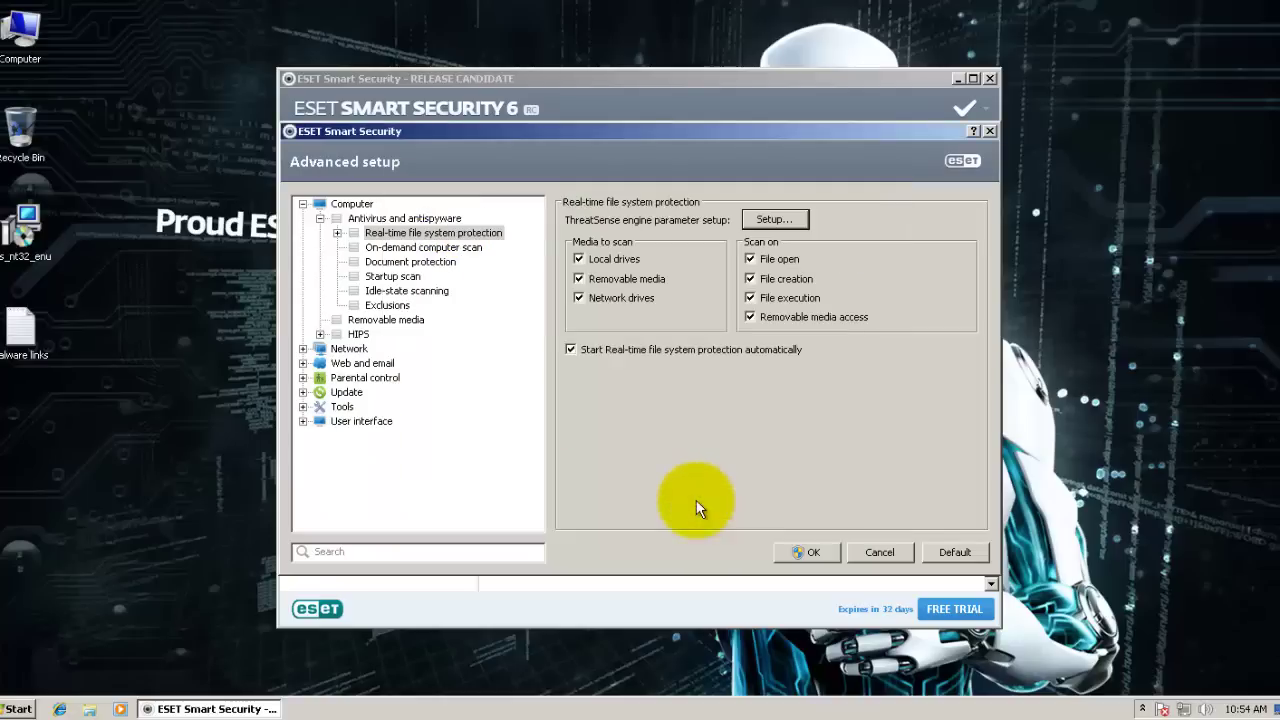
Step: Review the Objects, Options, Cleaning, Extensions and Limits sections of the on-demand computer scan's ThreatSense parameters and accept them
left_click(437, 249)
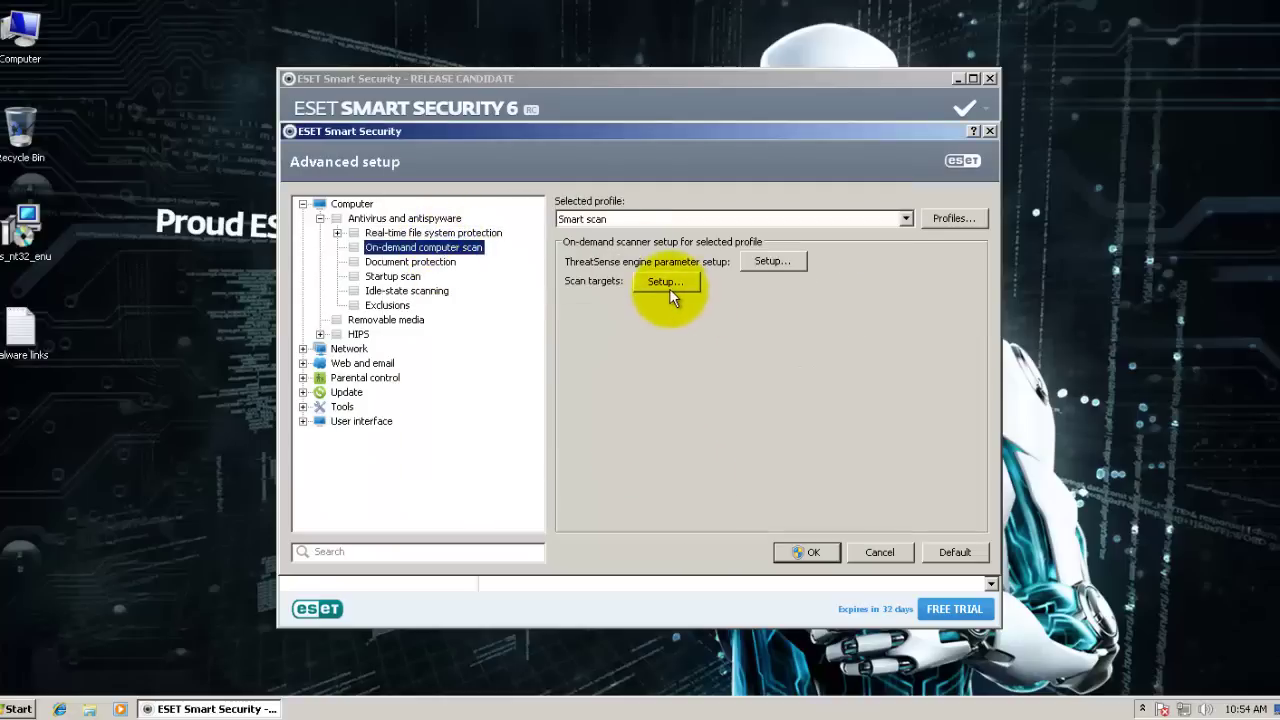
left_click(768, 261)
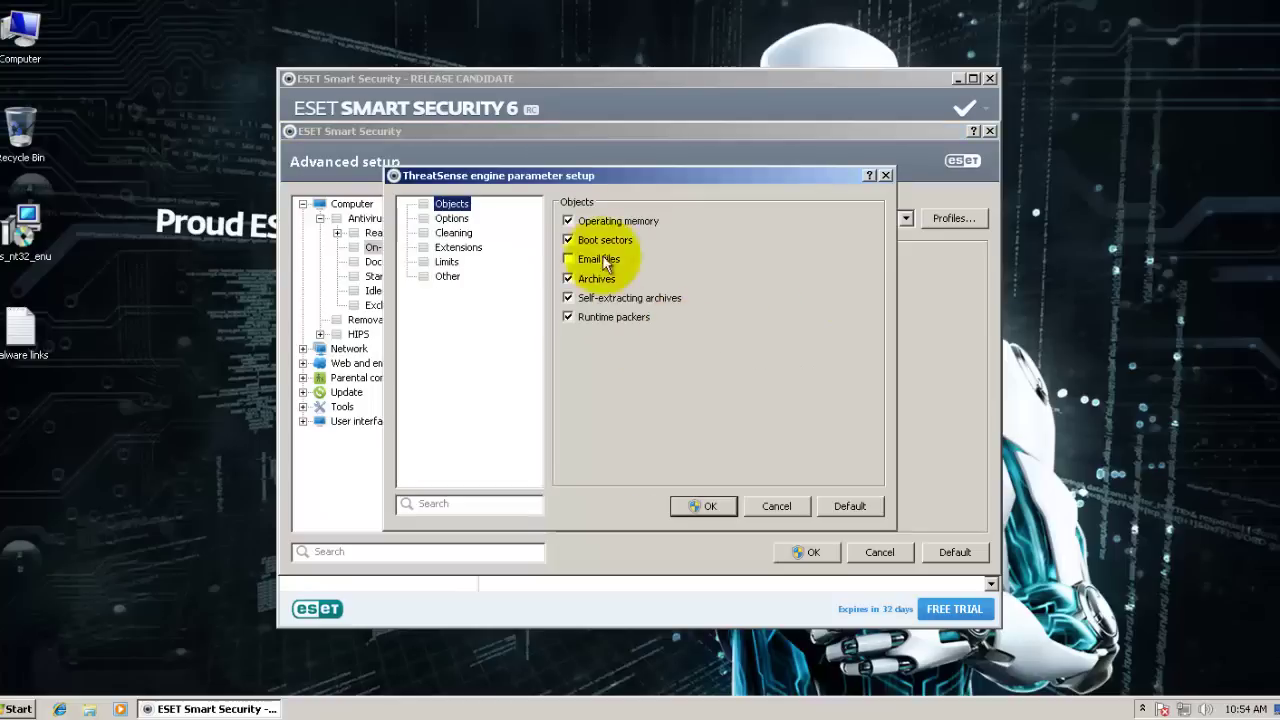
left_click(446, 218)
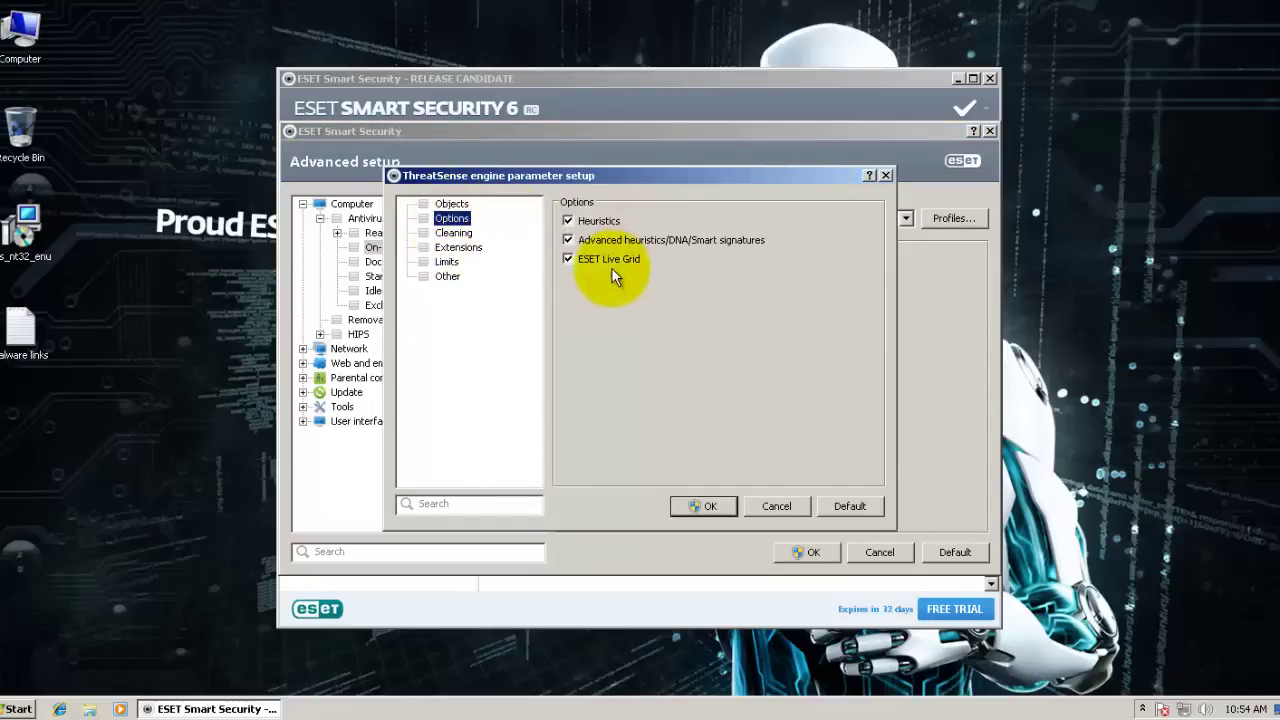
left_click(462, 234)
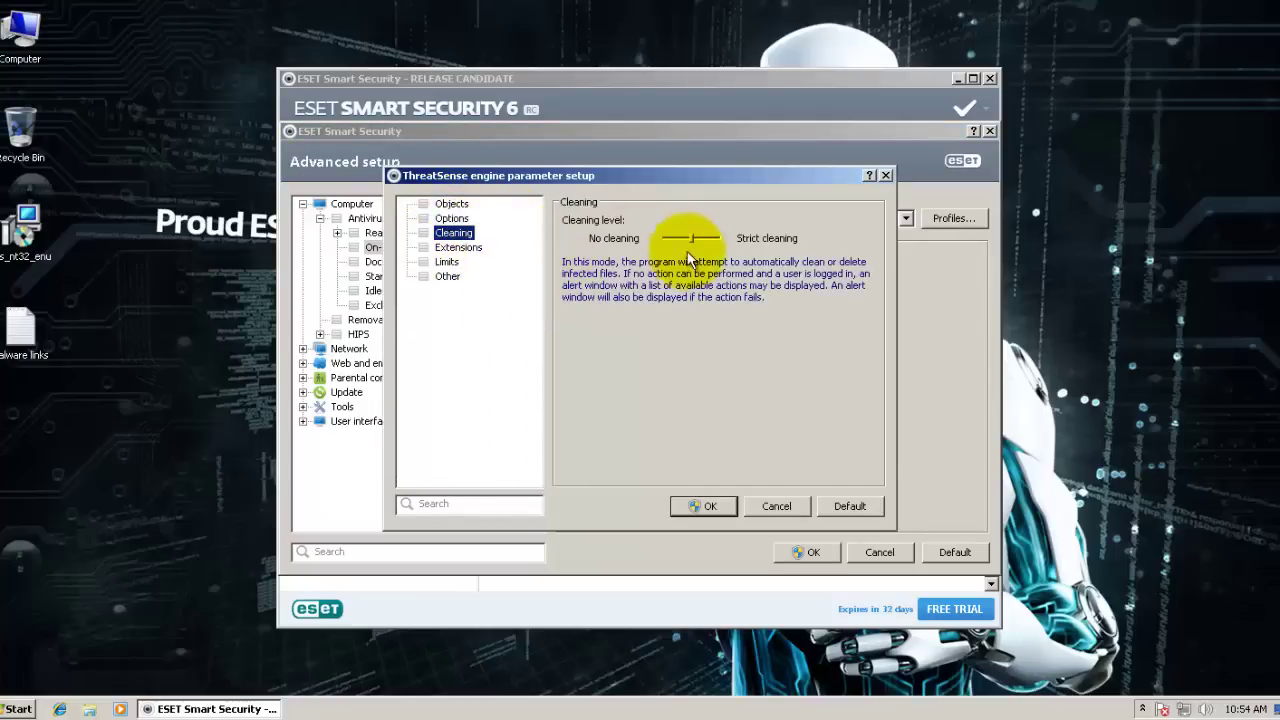
left_click(686, 240)
left_click(458, 247)
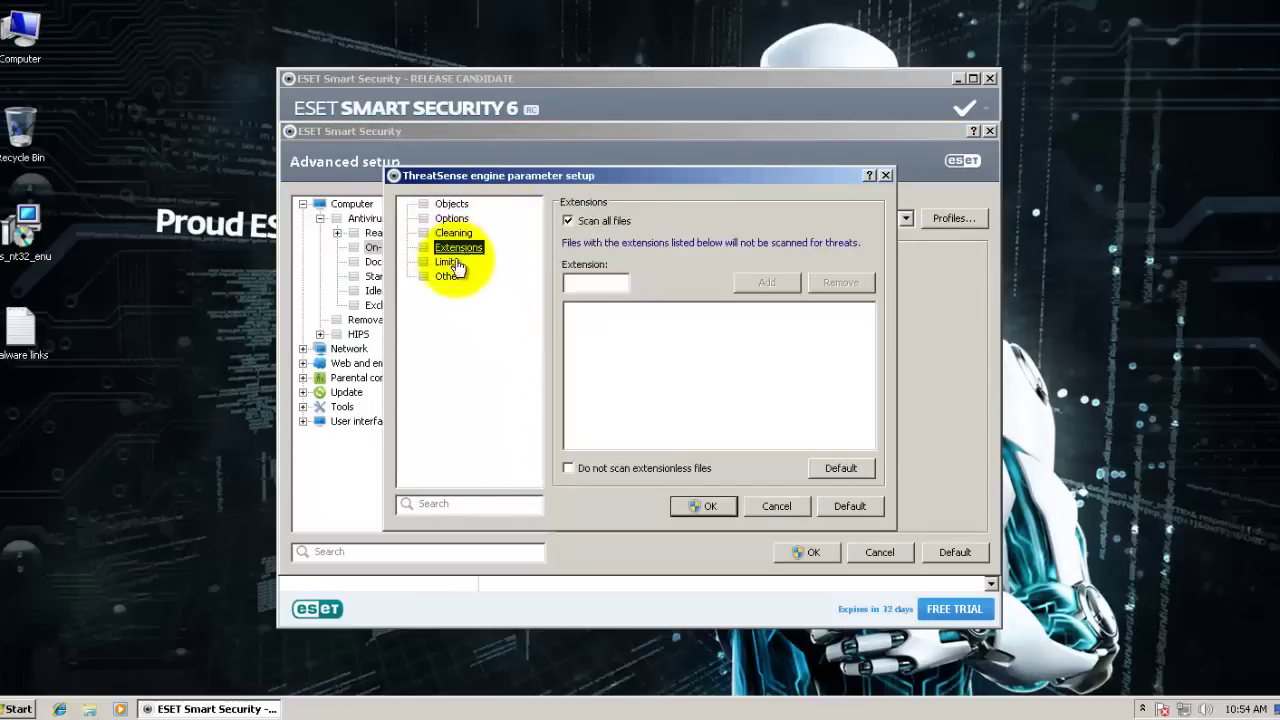
left_click(447, 262)
left_click(712, 506)
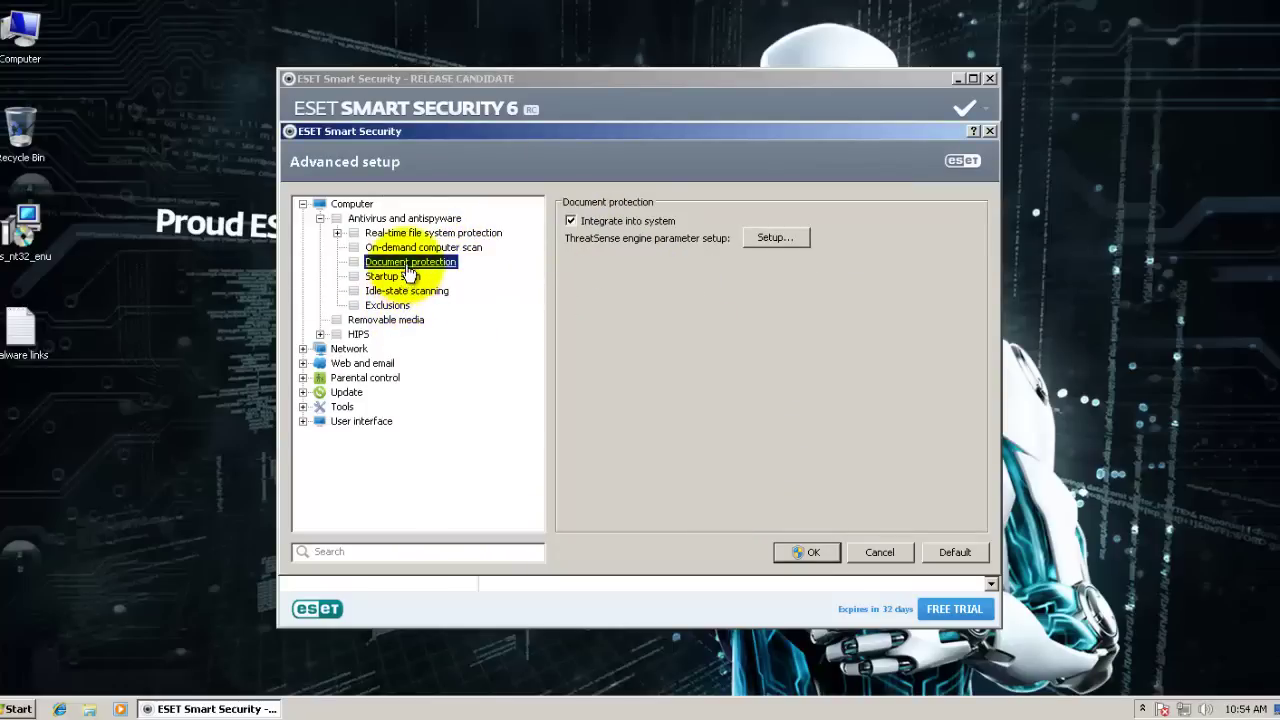
Step: View the Network settings and the Email client protection and Protocol filtering settings under Web and email
left_click(350, 349)
left_click(303, 363)
left_click(370, 378)
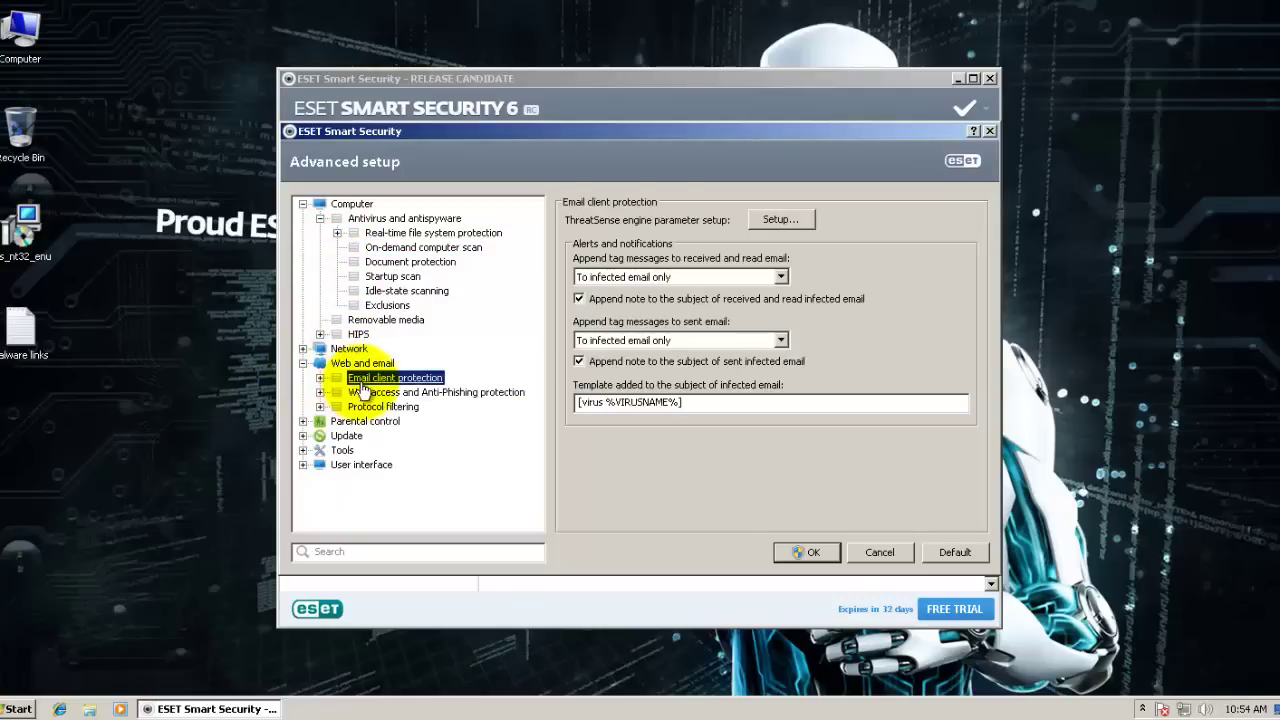
left_click(382, 407)
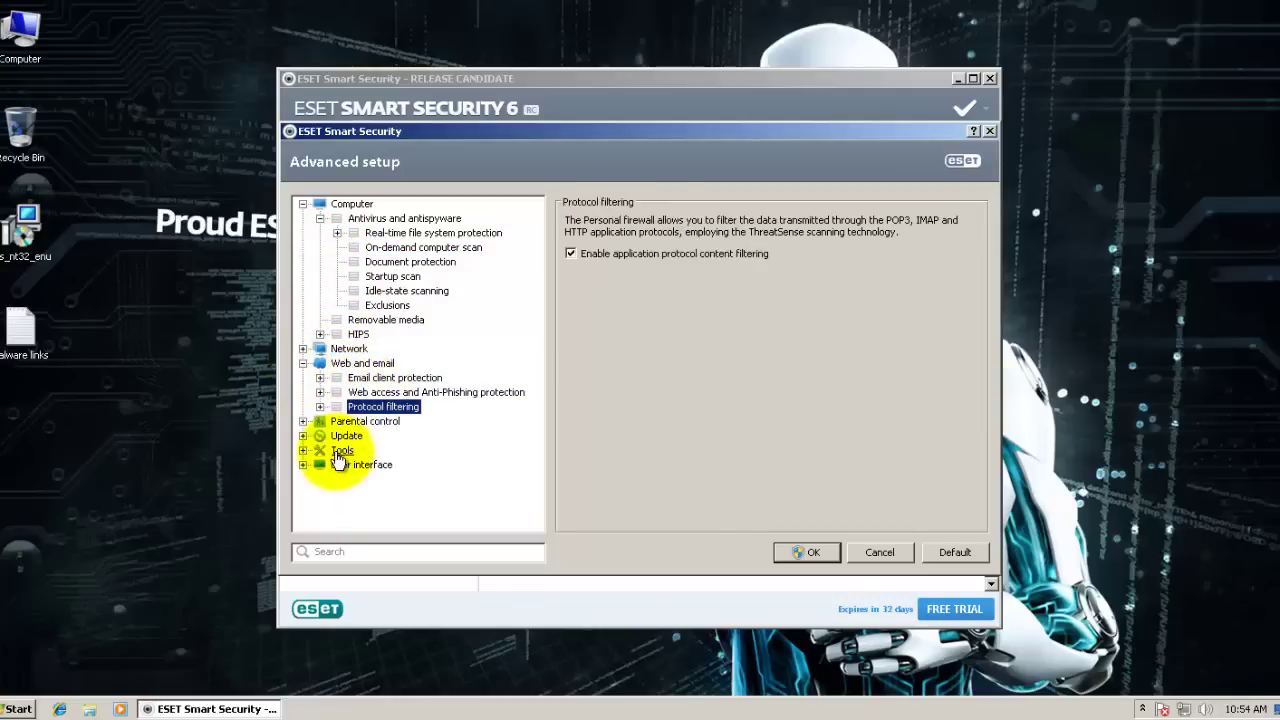
Step: Review the ThreatSense parameters of Web access and Anti-Phishing protection, accept them and save the advanced setup
left_click(404, 394)
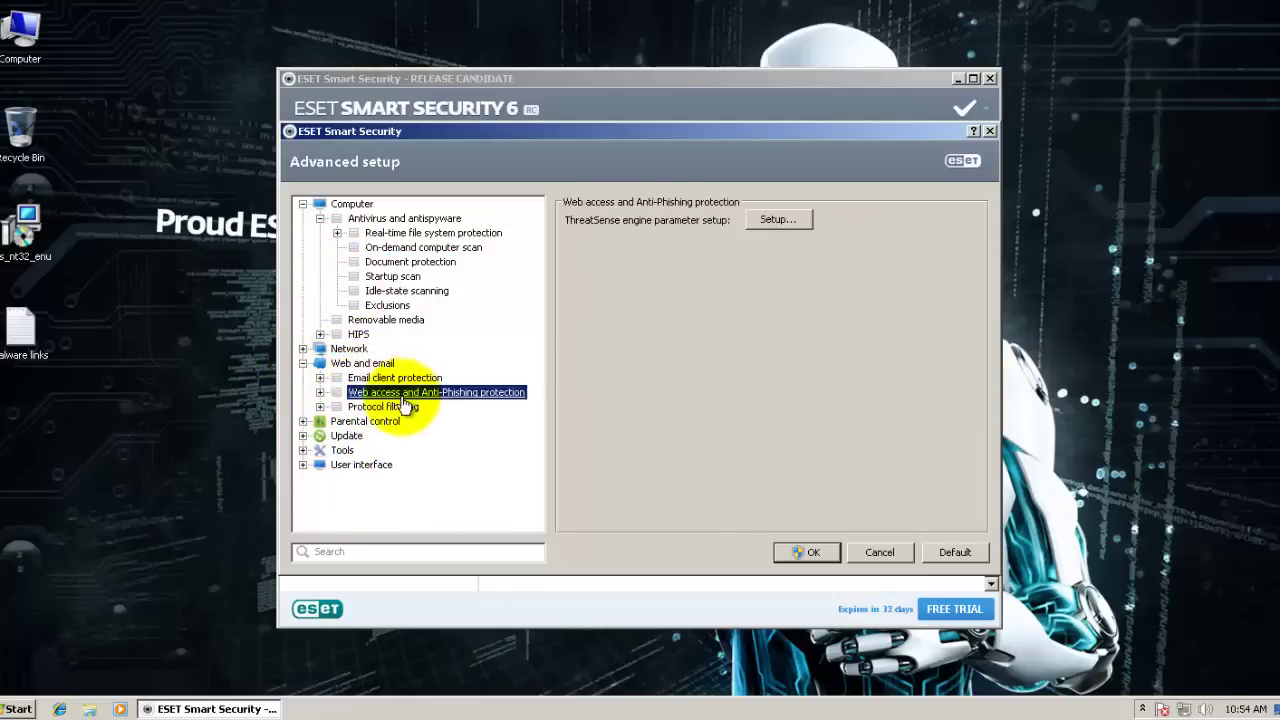
left_click(780, 220)
left_click(460, 248)
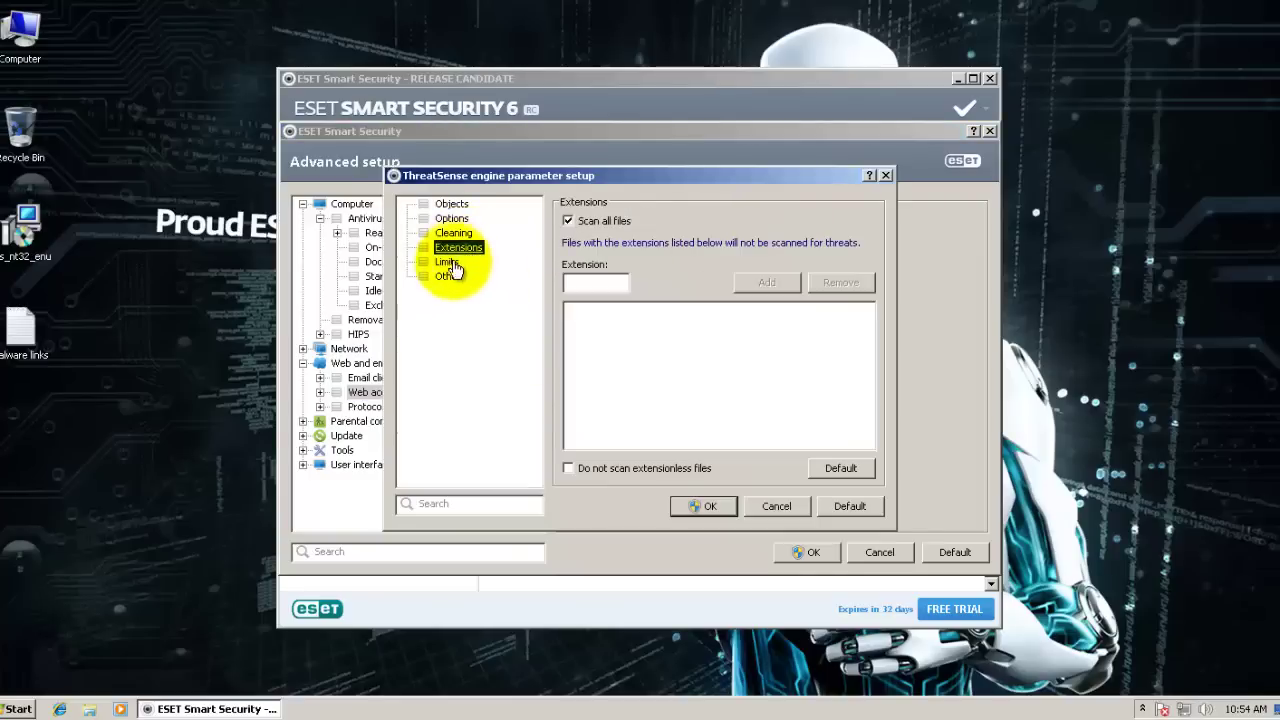
left_click(446, 276)
left_click(453, 233)
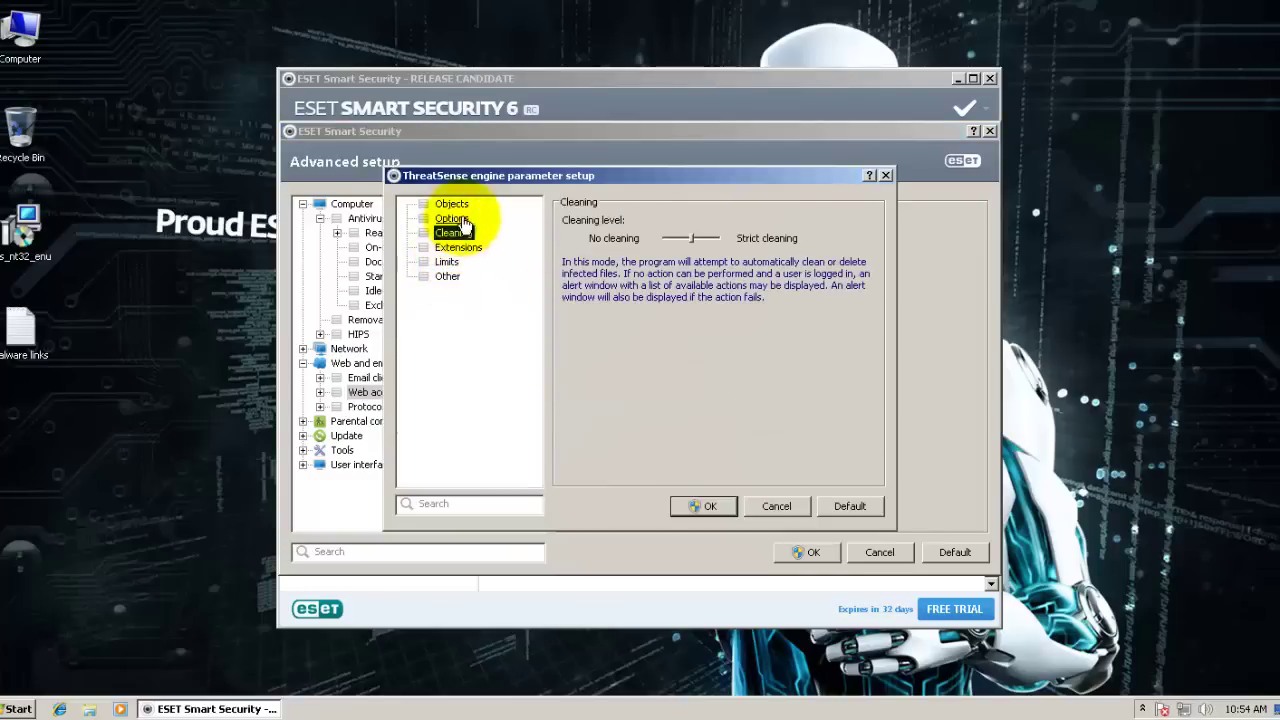
left_click(455, 218)
left_click(452, 204)
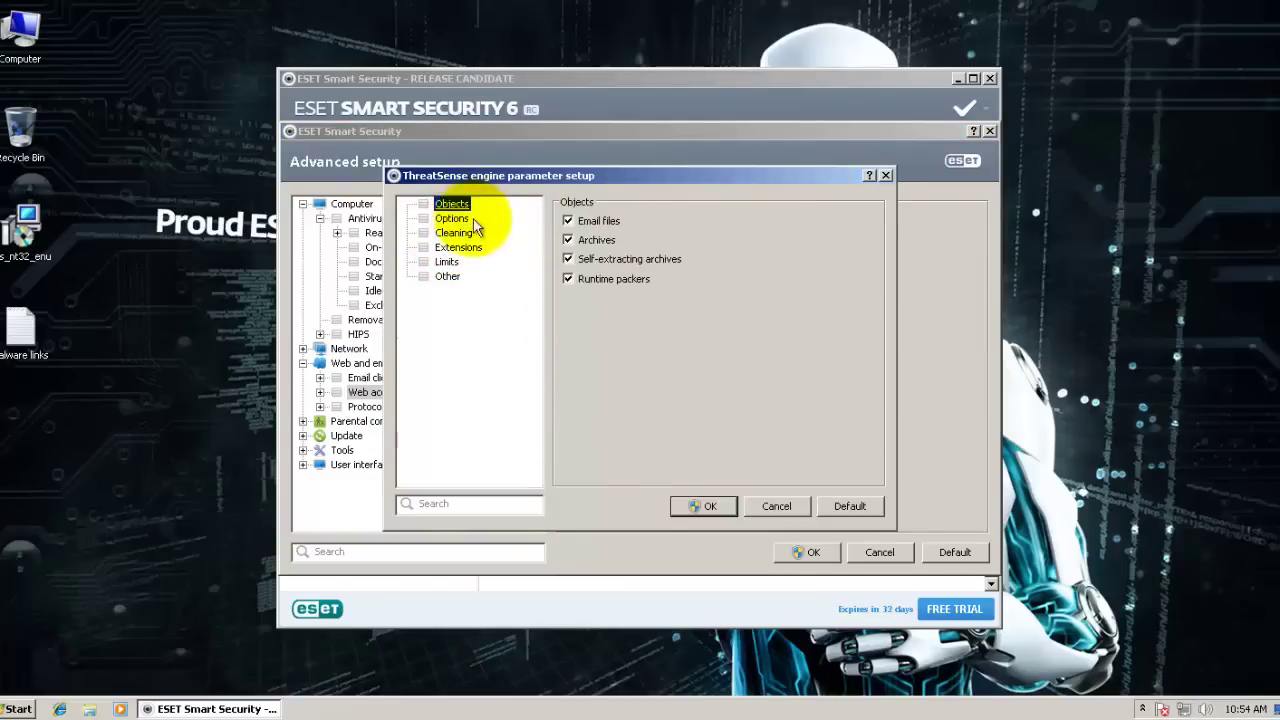
left_click(710, 506)
left_click(808, 552)
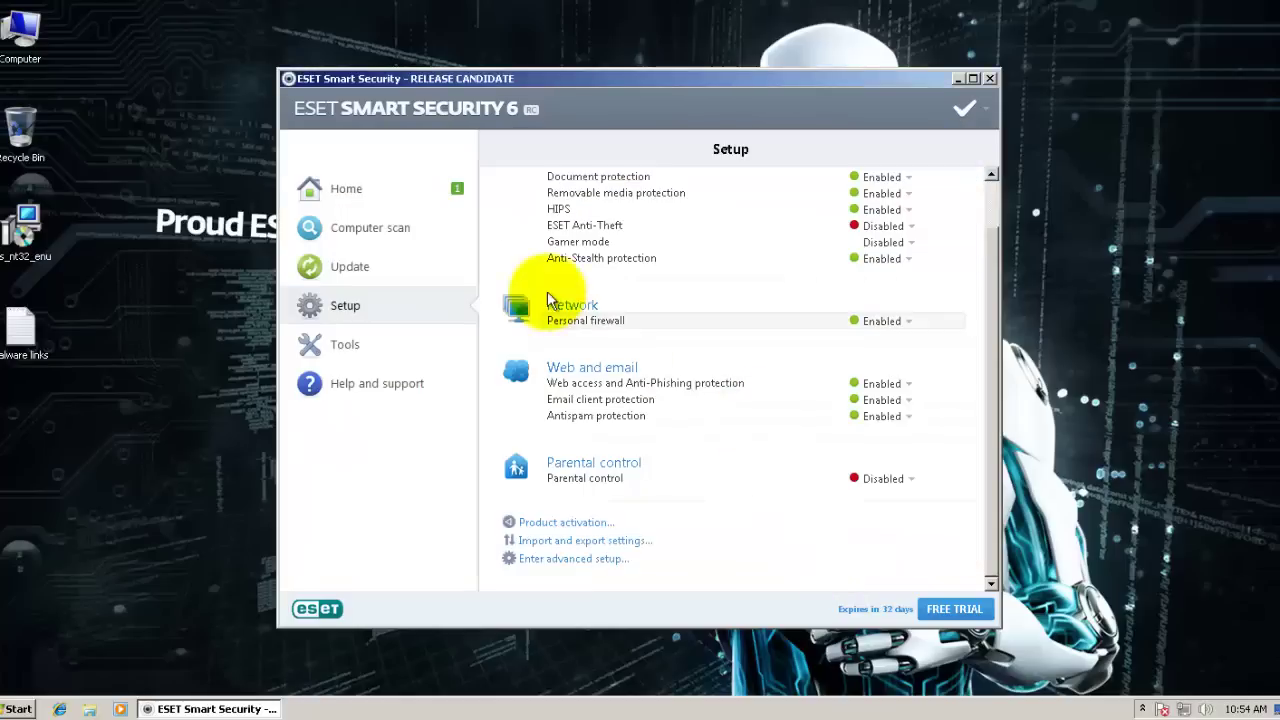
Step: View the Home and Setup pages of the main window and open the Tools page
left_click(363, 205)
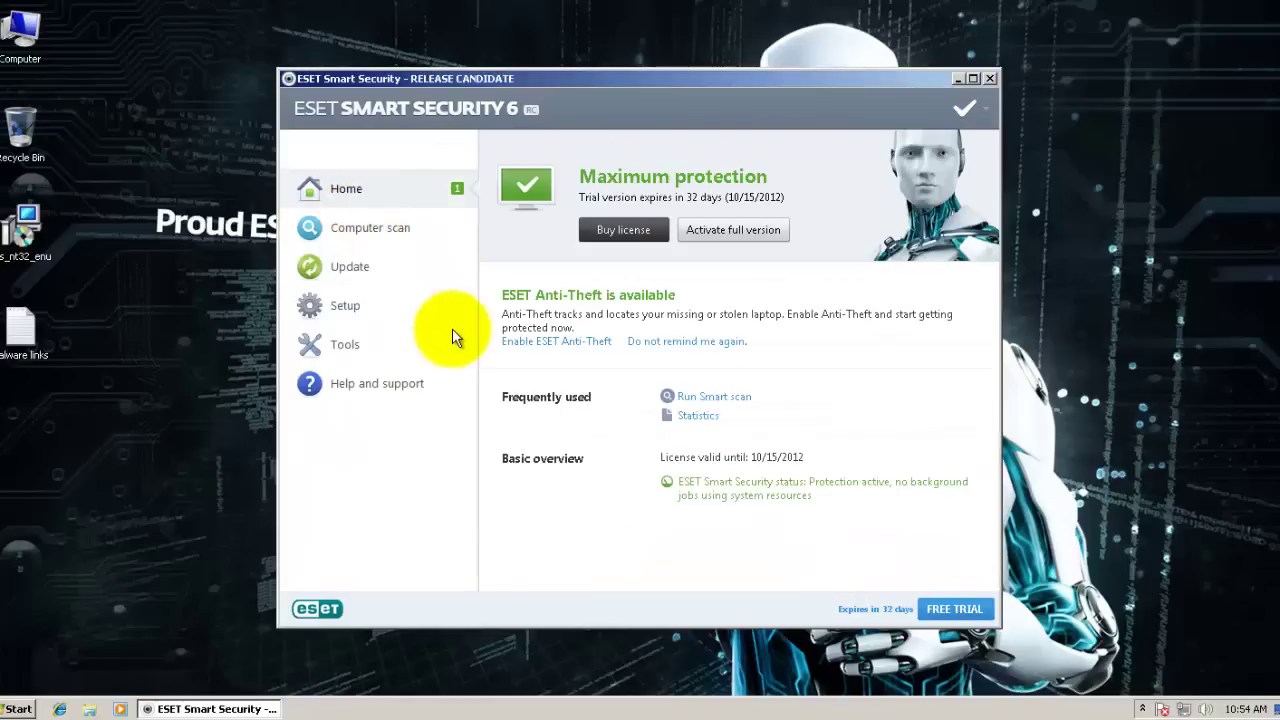
left_click(360, 318)
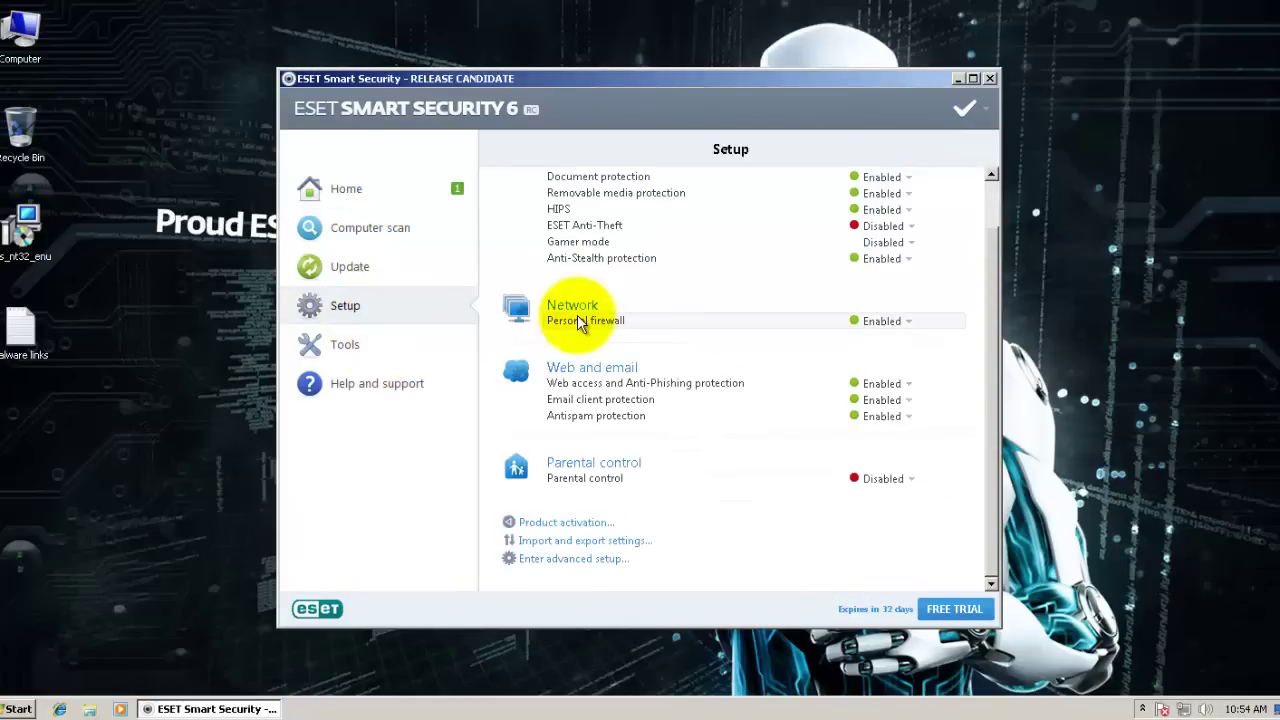
left_click(366, 346)
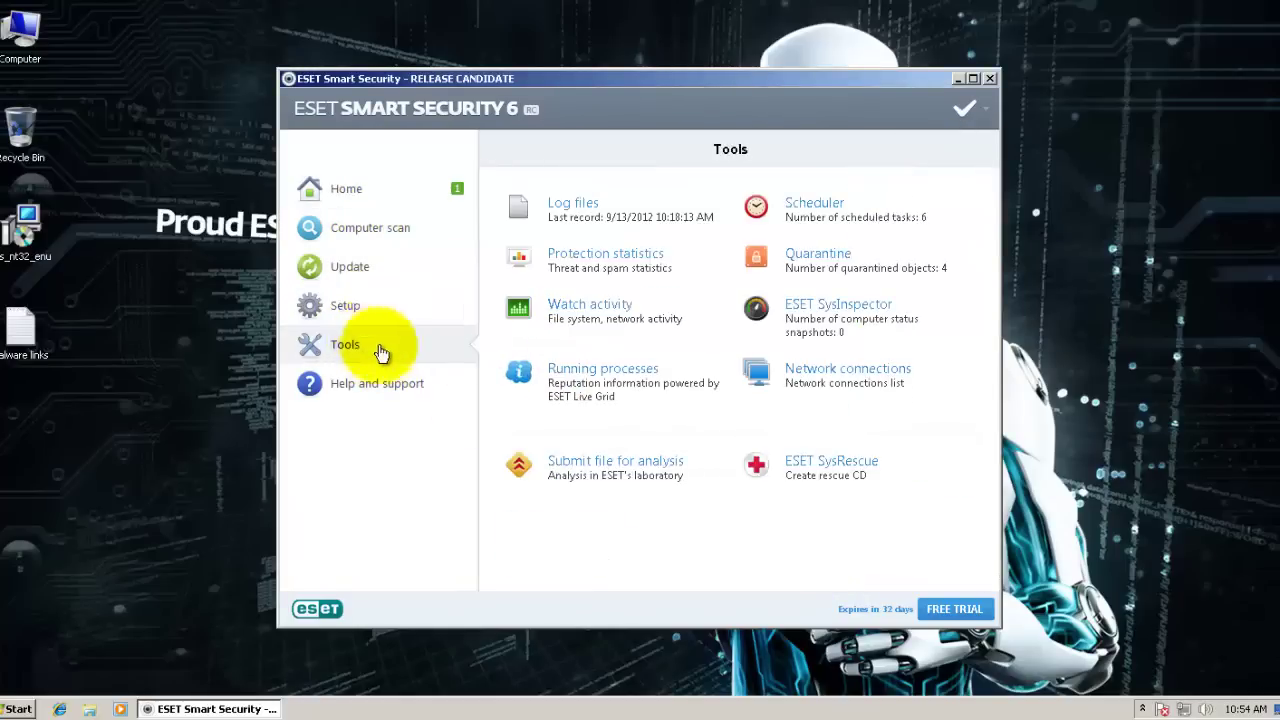
Step: Open Running processes, widen the Risk level column and examine the details of services.exe, vboxservice.exe and lsass.exe
left_click(634, 380)
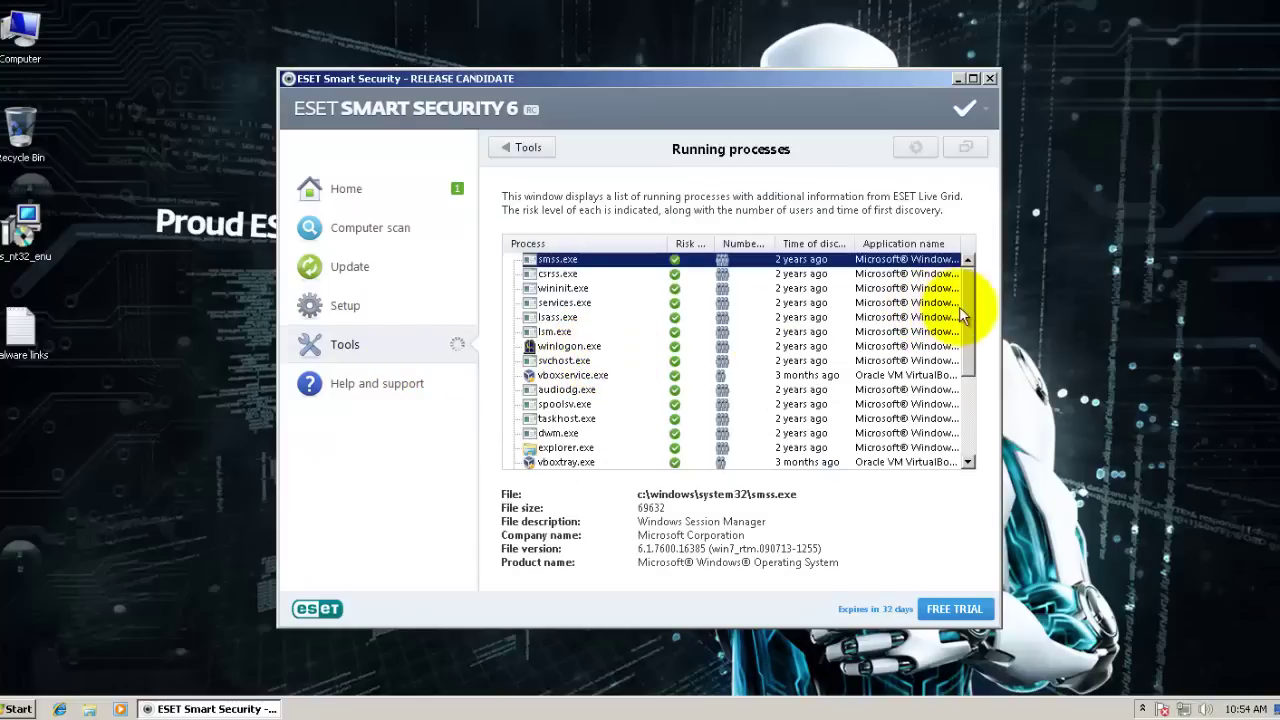
left_click_drag(969, 314, 969, 405)
scroll(900, 350, "up", 3)
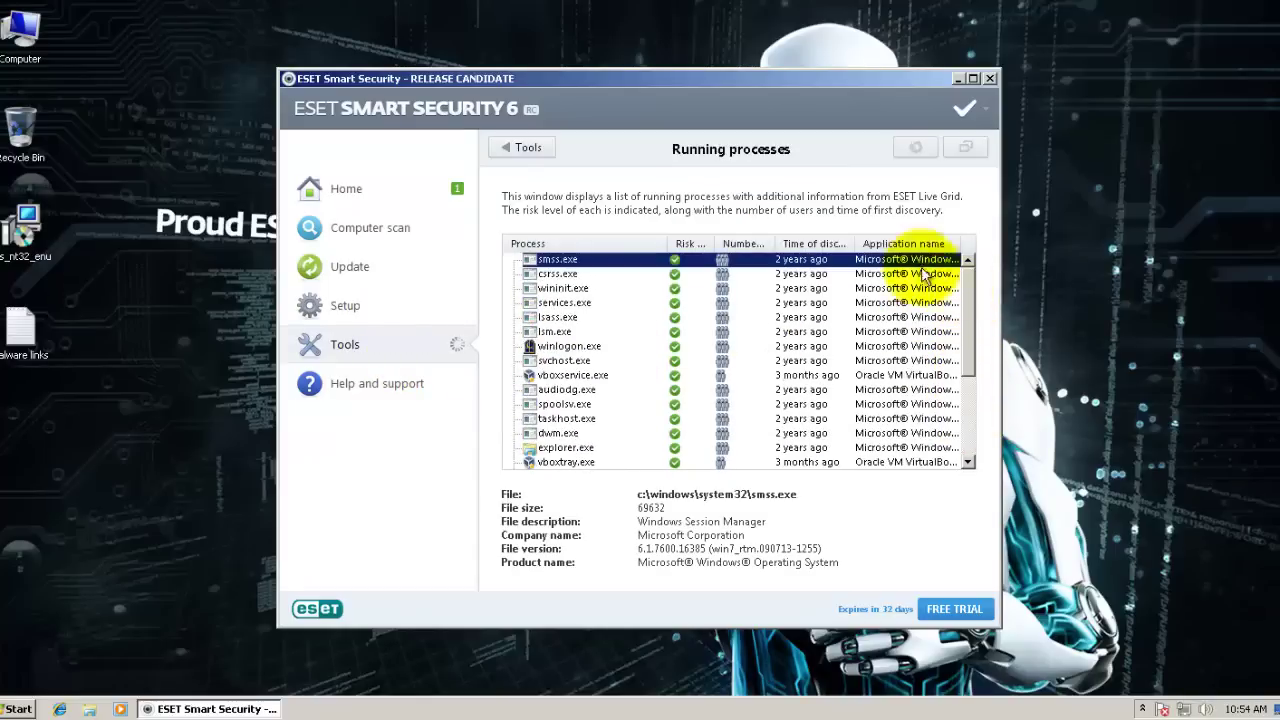
left_click_drag(782, 243, 785, 244)
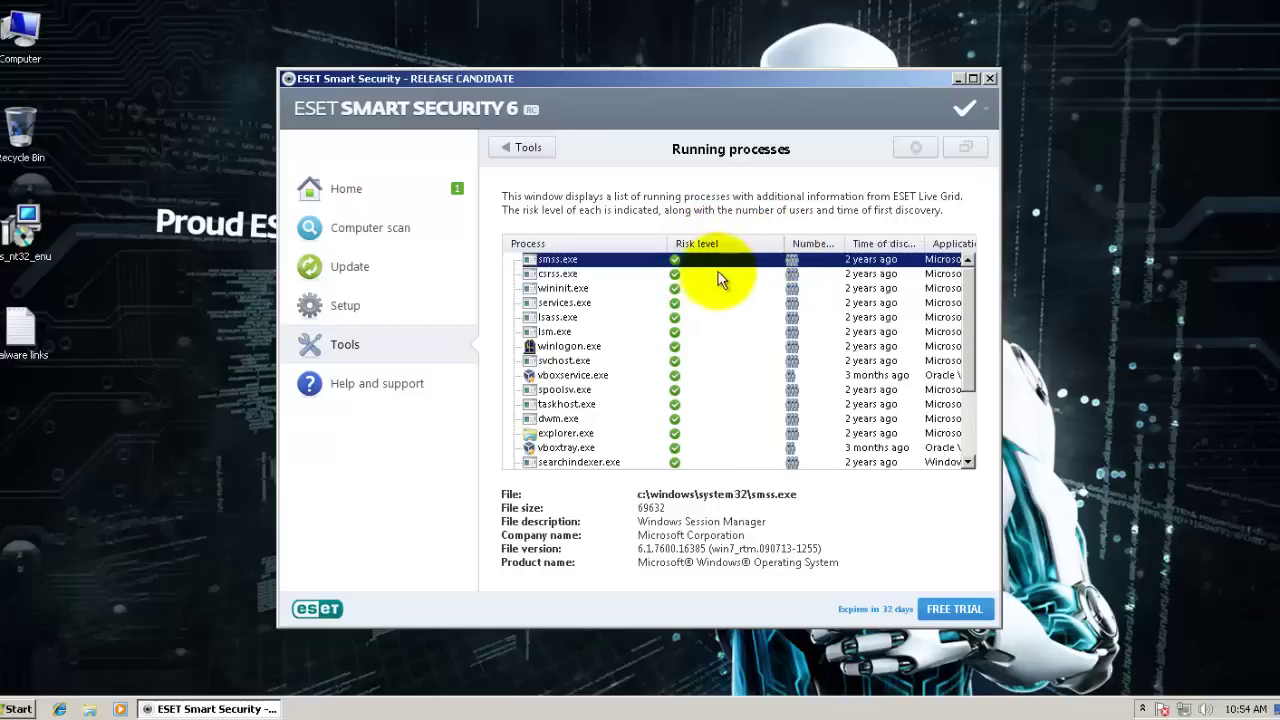
left_click(678, 303)
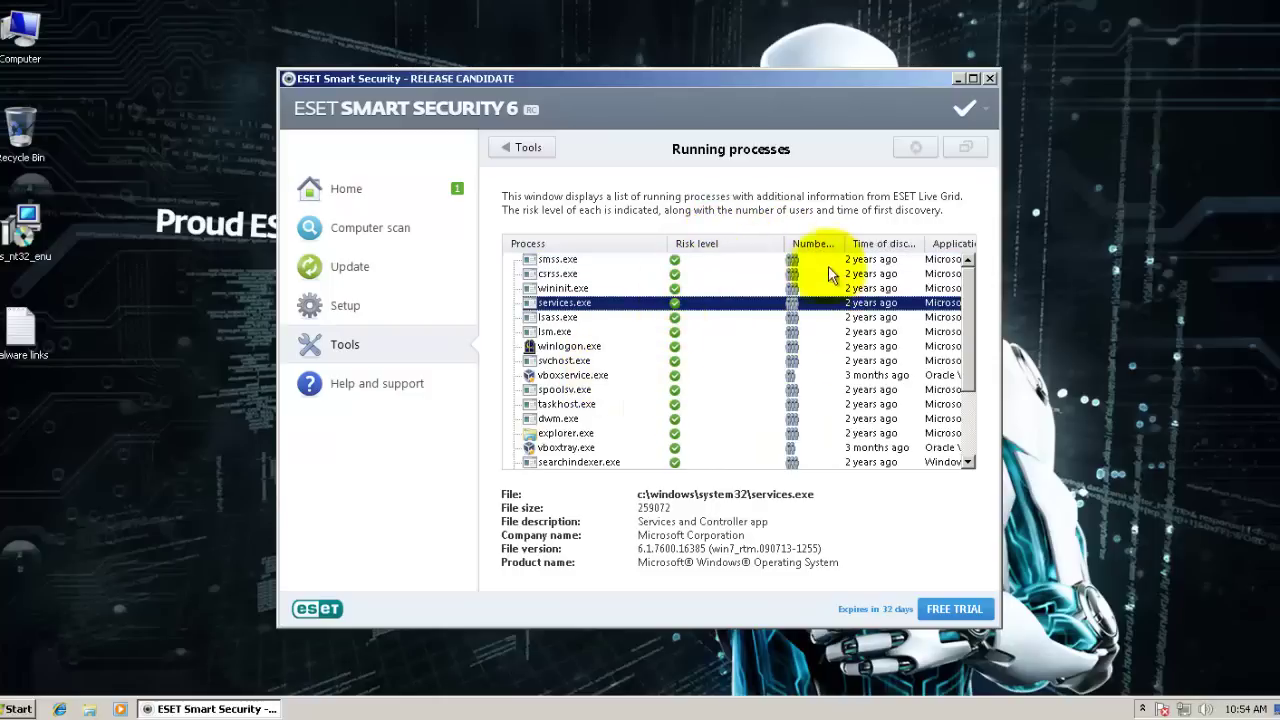
left_click(680, 376)
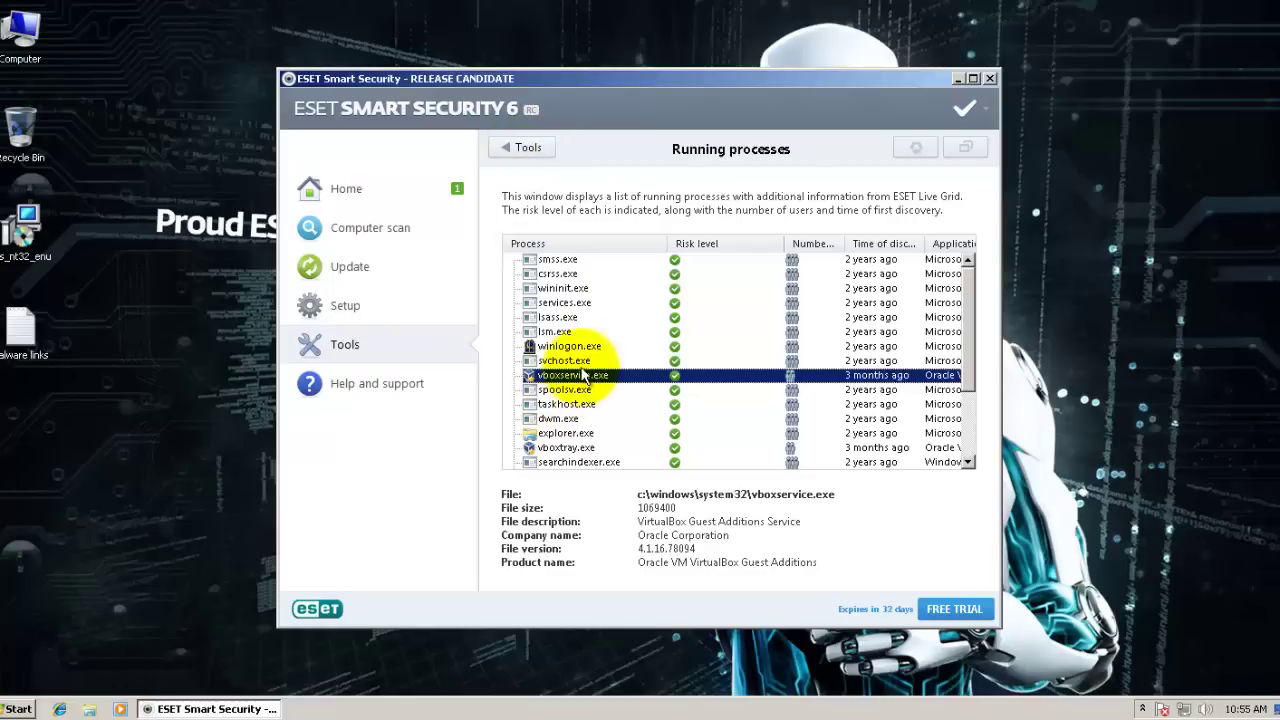
left_click(578, 317)
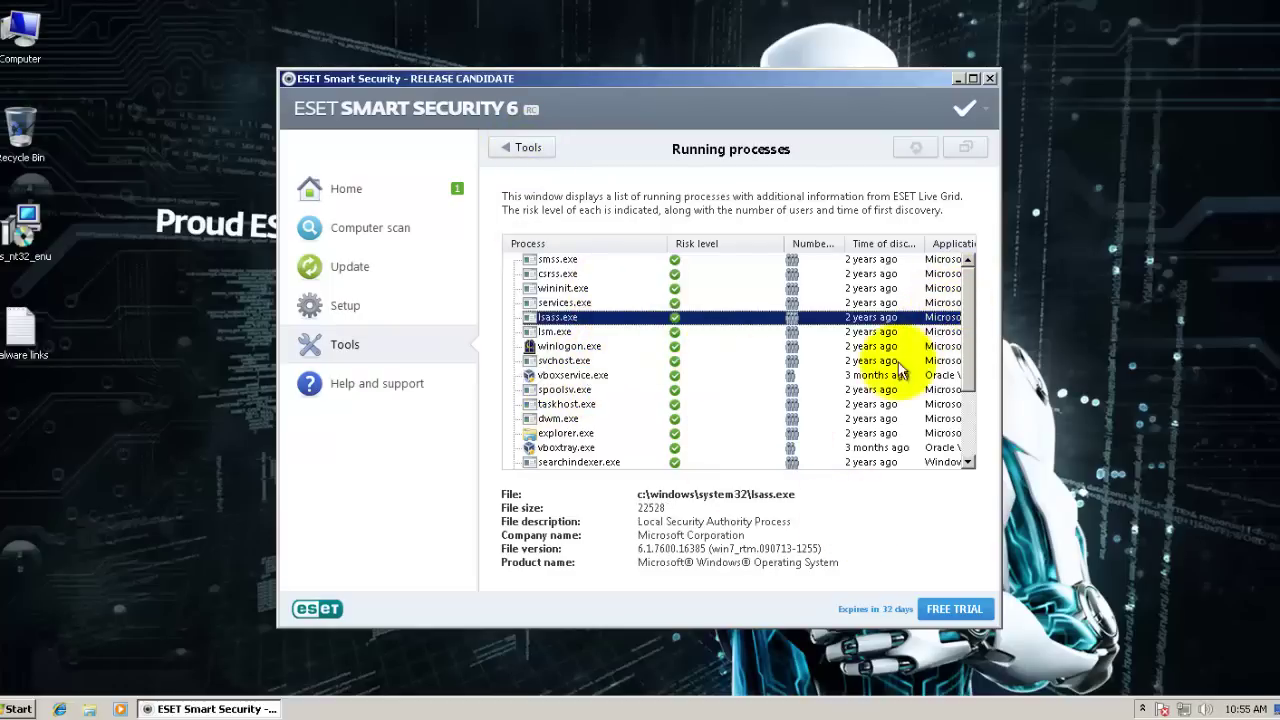
Step: Run a virus signature database update and close the main ESET window
left_click(345, 182)
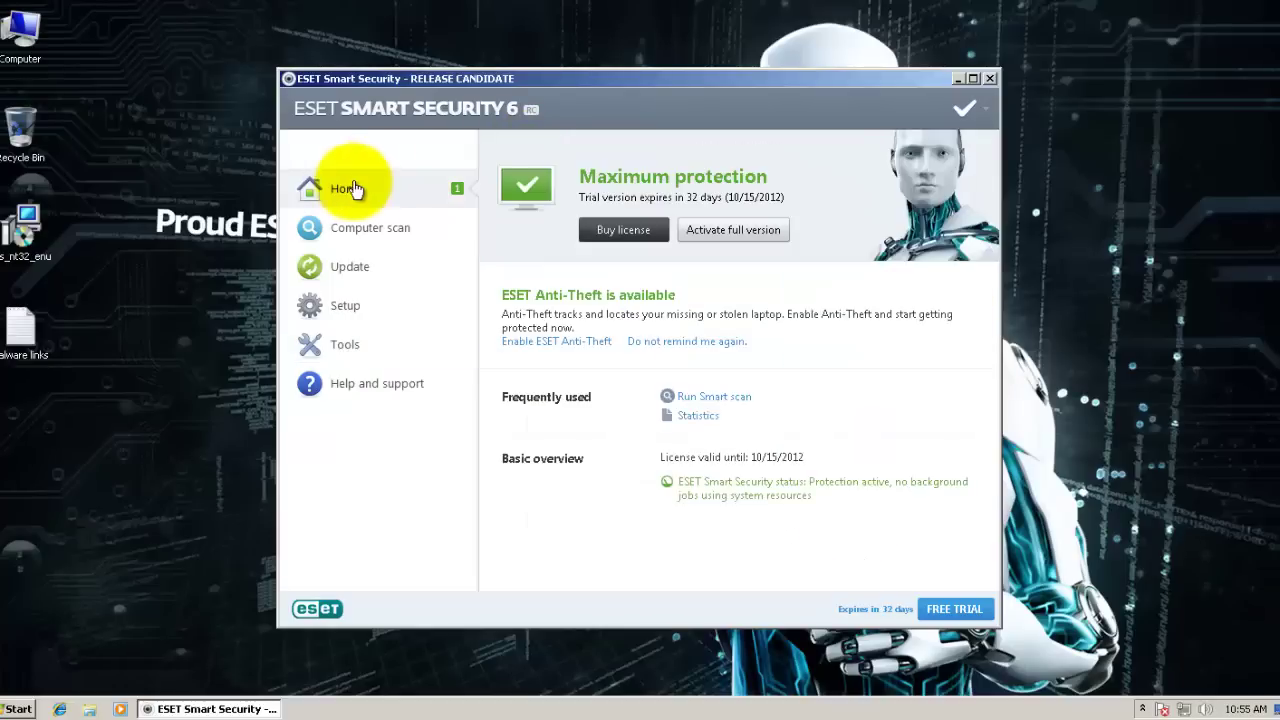
left_click(365, 247)
left_click(370, 265)
left_click(563, 288)
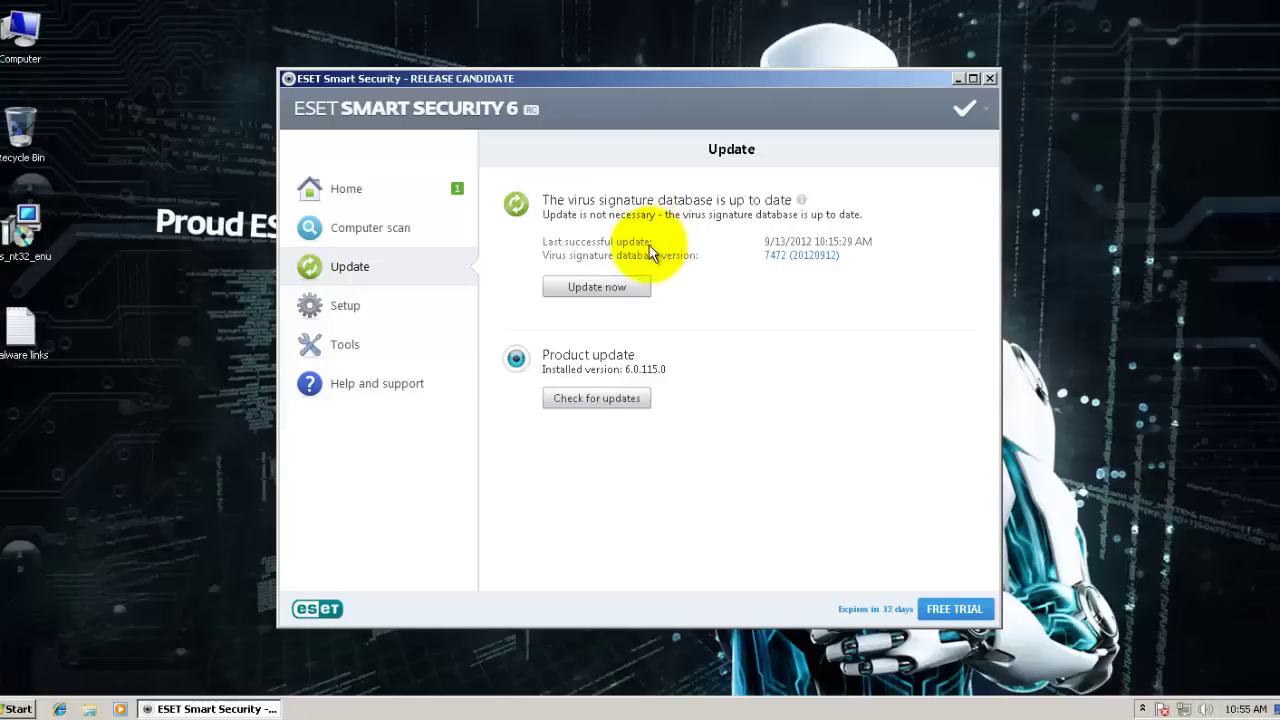
left_click(989, 79)
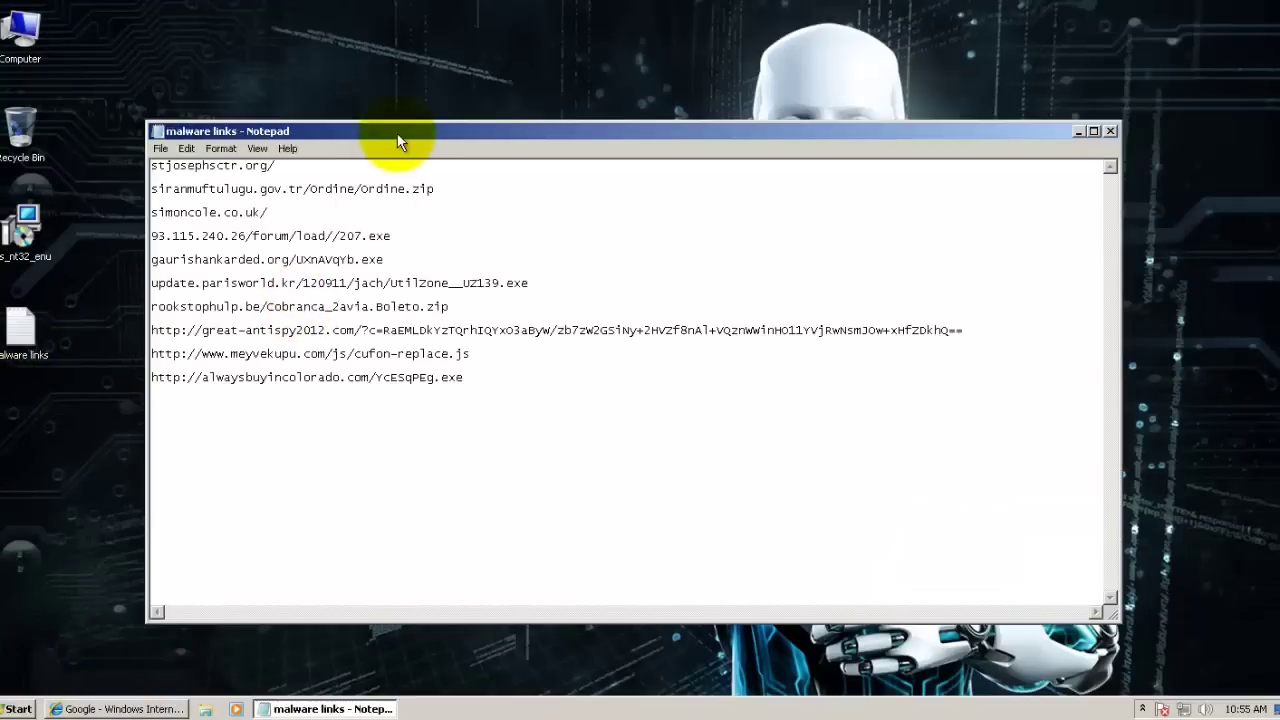
Step: Copy the link stjosephsctr.org/ from the malware links file, load it in Internet Explorer and close the ESET alert
left_click(112, 709)
left_click(345, 708)
left_click_drag(339, 168, 190, 165)
left_click(300, 163)
left_click(163, 167, "shift")
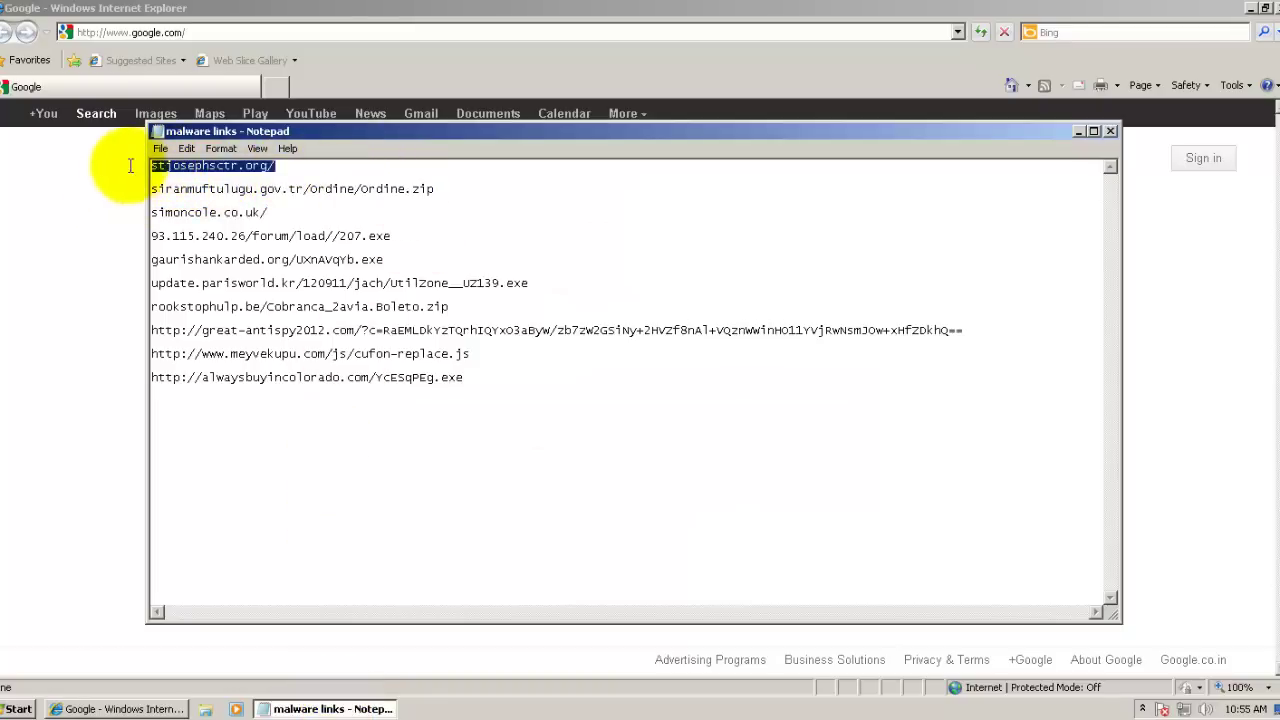
left_click(285, 84)
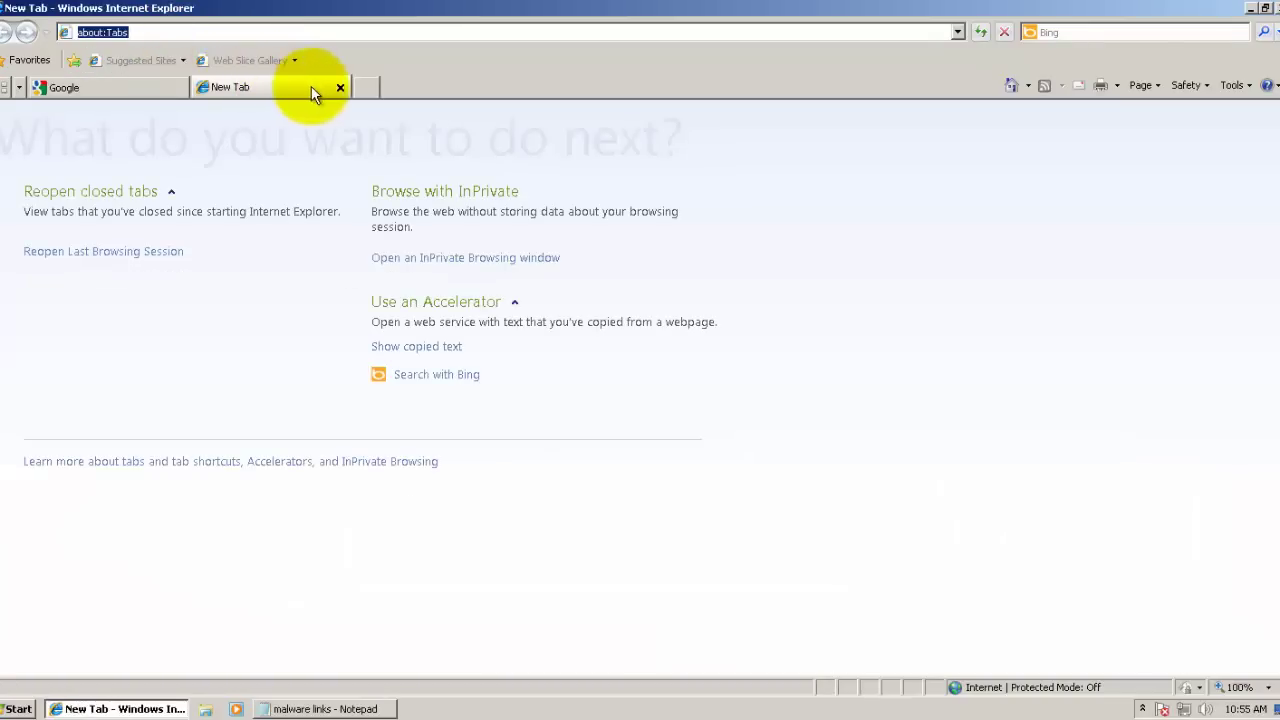
left_click(340, 87)
left_click(160, 32)
type("stjosephsctr.org/")
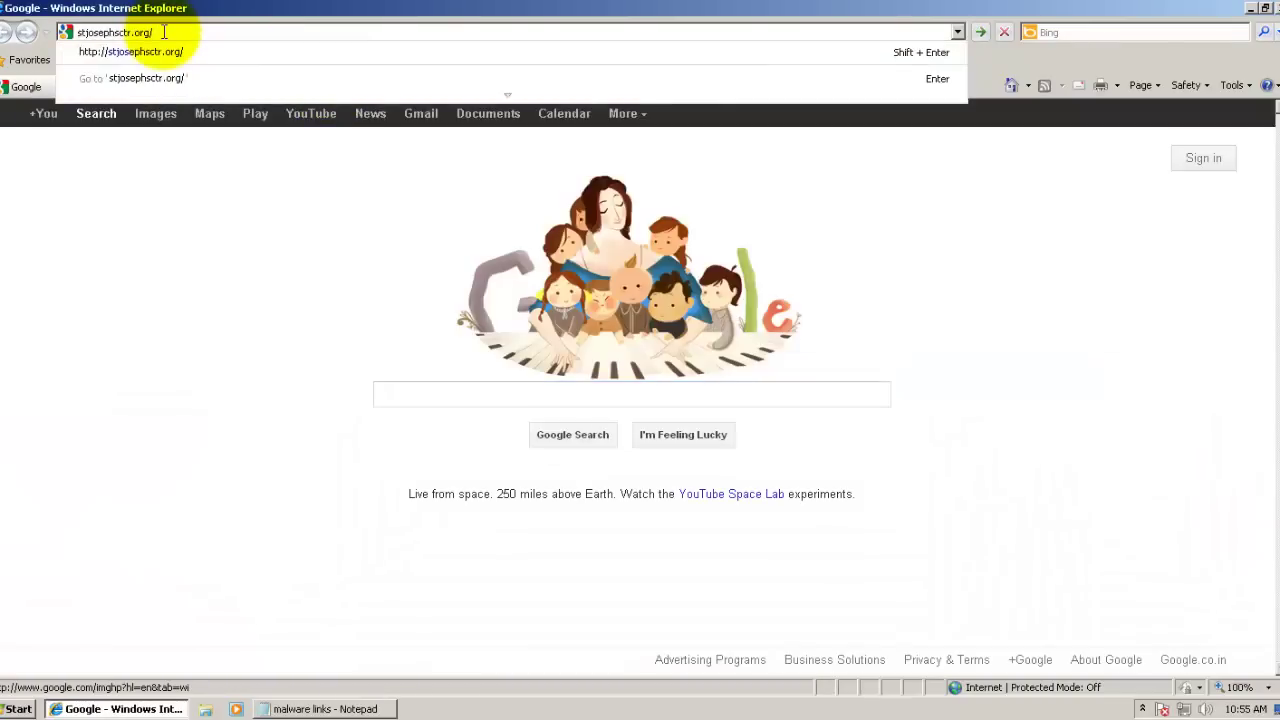
key("Return")
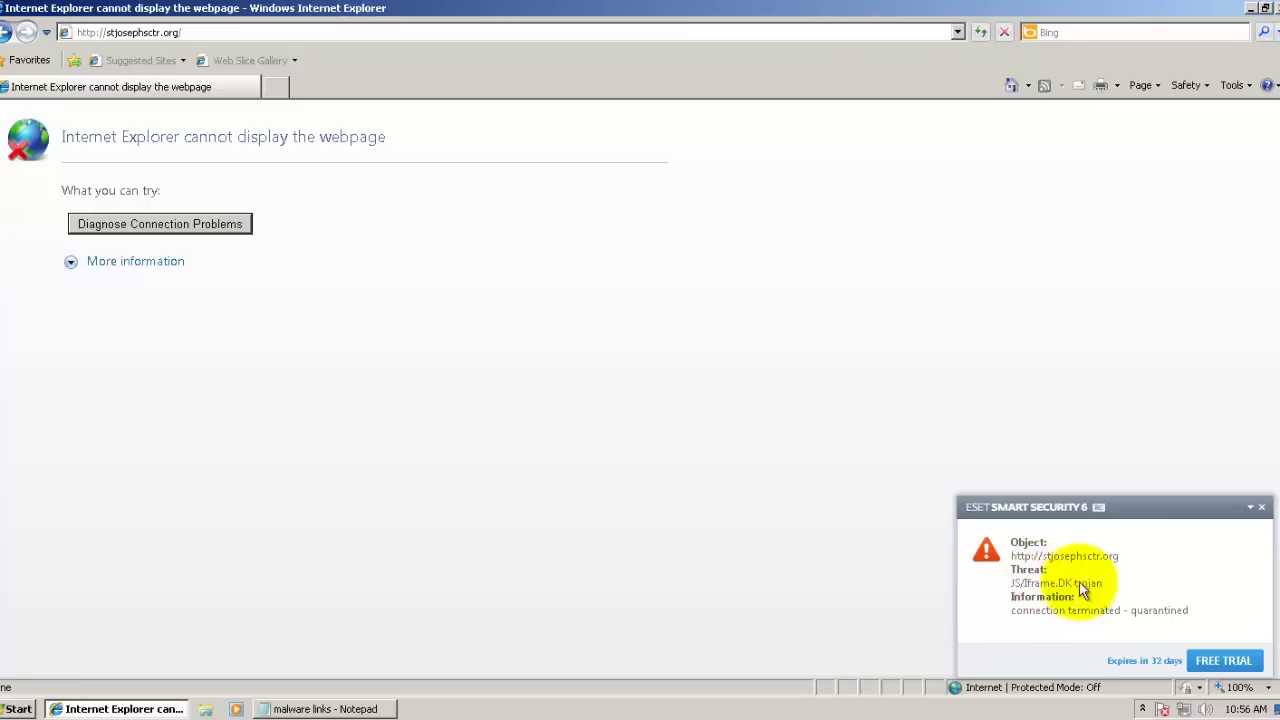
left_click(1264, 512)
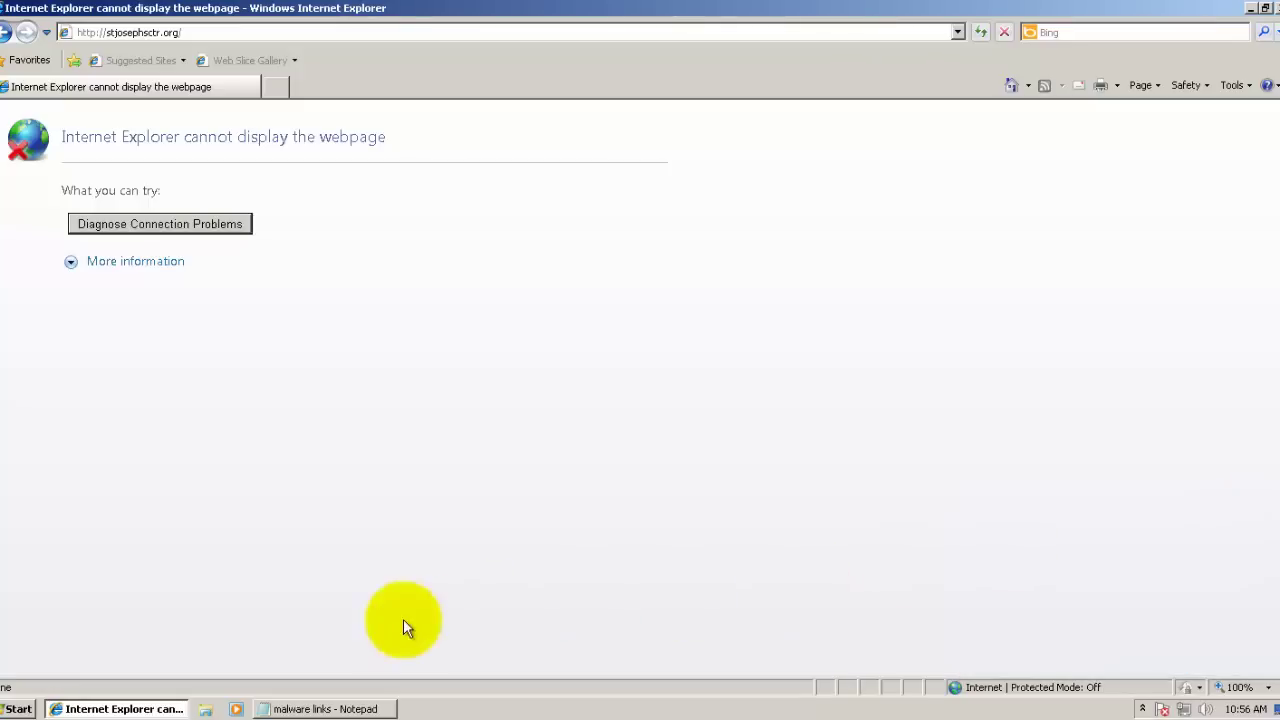
Step: Load siranmuftulugu.gov.tr/Ordine/Ordine.zip from the malware links file in Internet Explorer and dismiss the ESET notifications
left_click(366, 709)
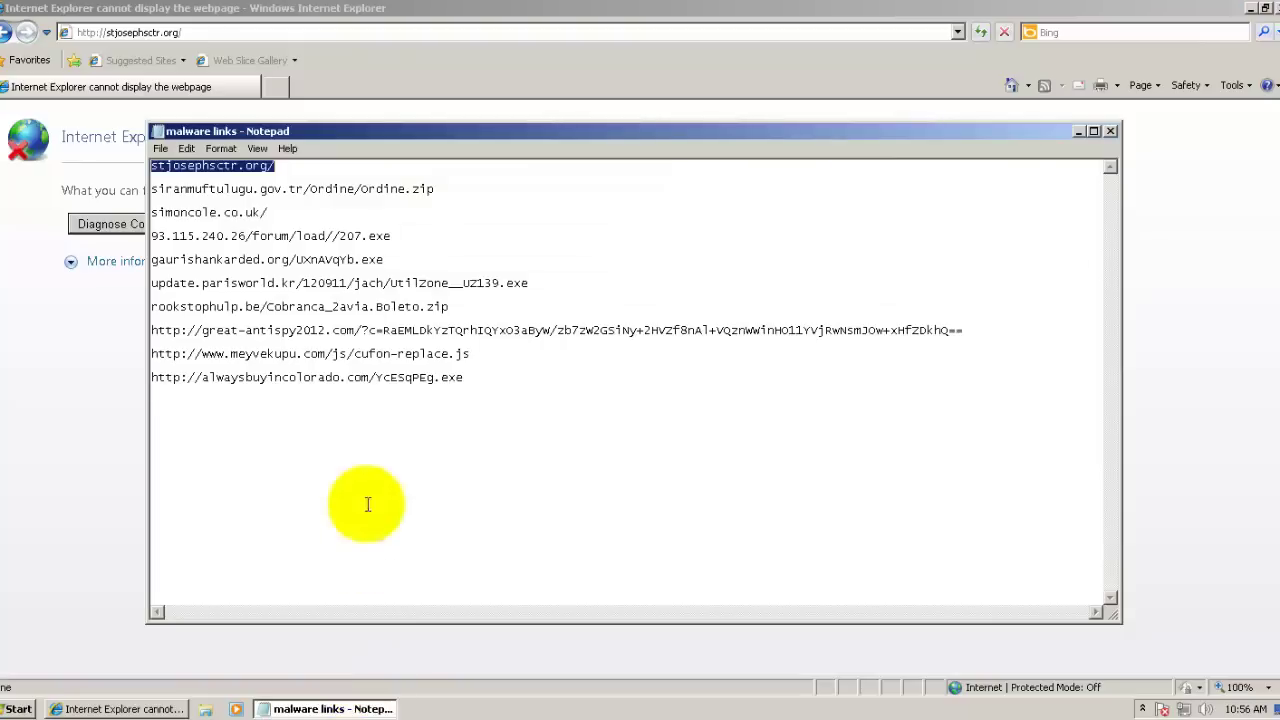
double_click(440, 188)
key("ctrl+c")
left_click(197, 32)
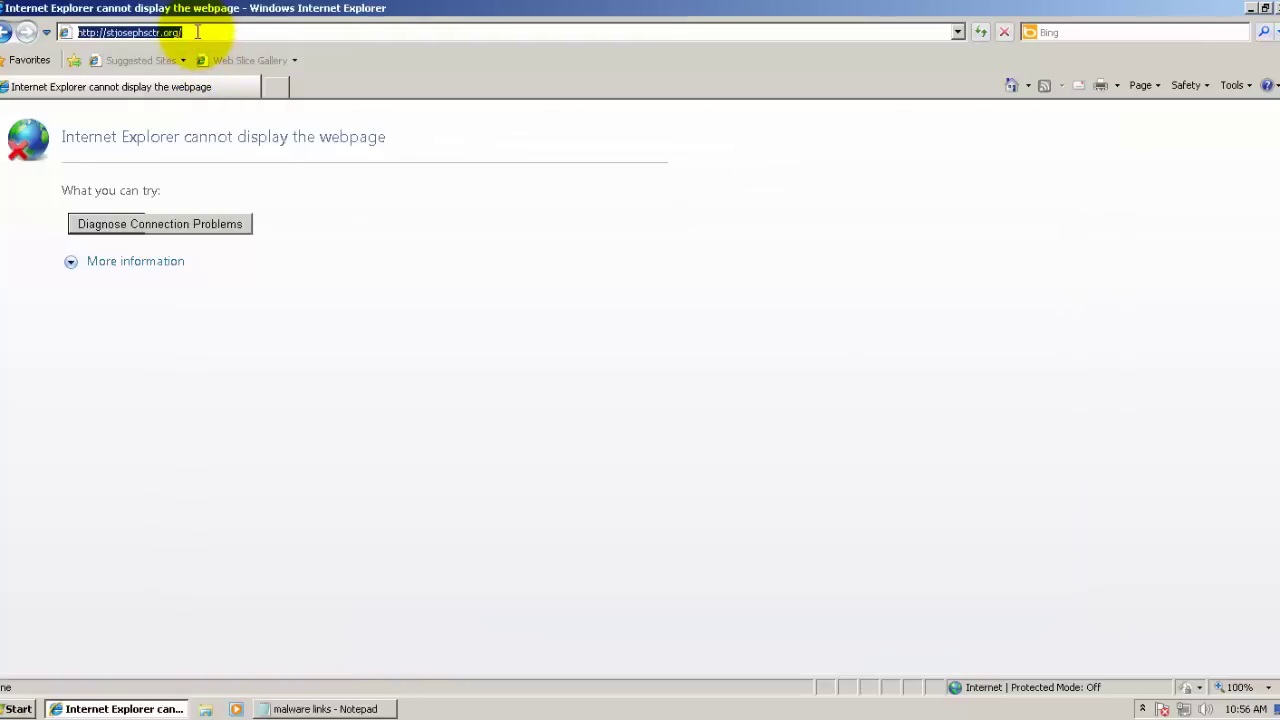
key("ctrl+v")
key("Return")
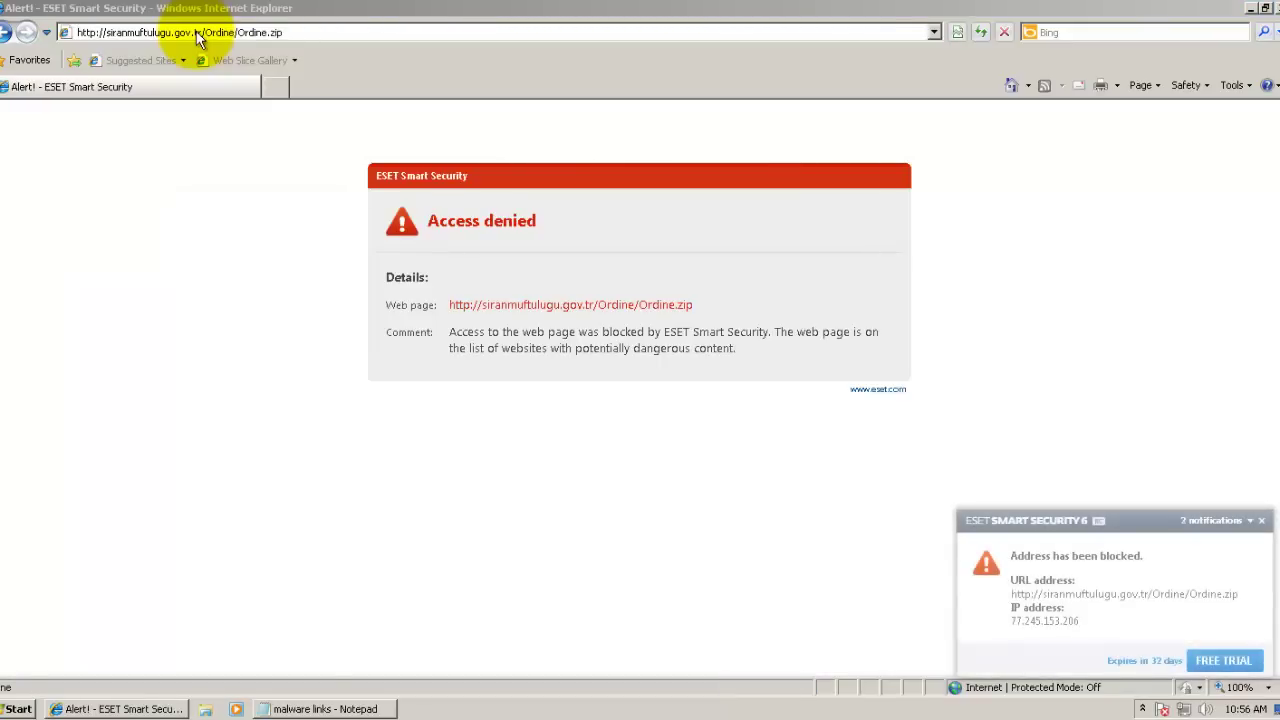
left_click(1261, 522)
left_click(1262, 522)
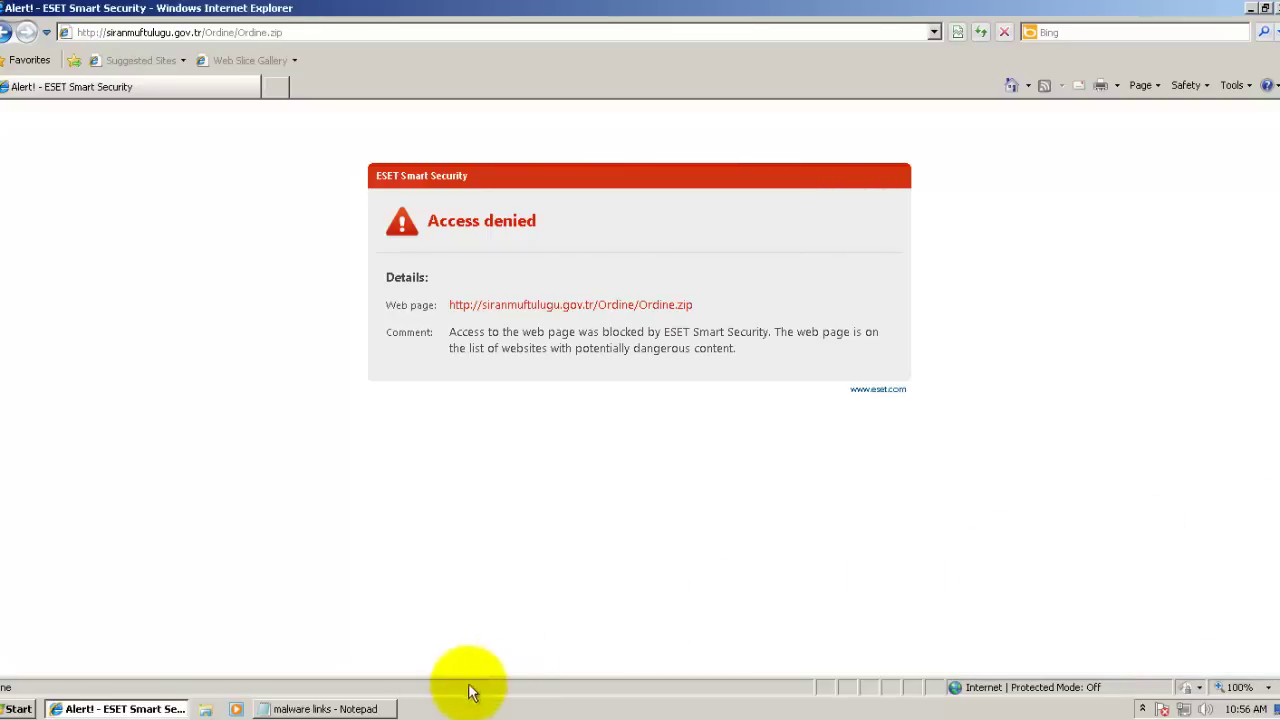
Step: Load simoncole.co.uk/ from the malware links file in Internet Explorer and dismiss both ESET threat alerts
left_click(380, 708)
left_click_drag(268, 212, 151, 212)
key("ctrl+c")
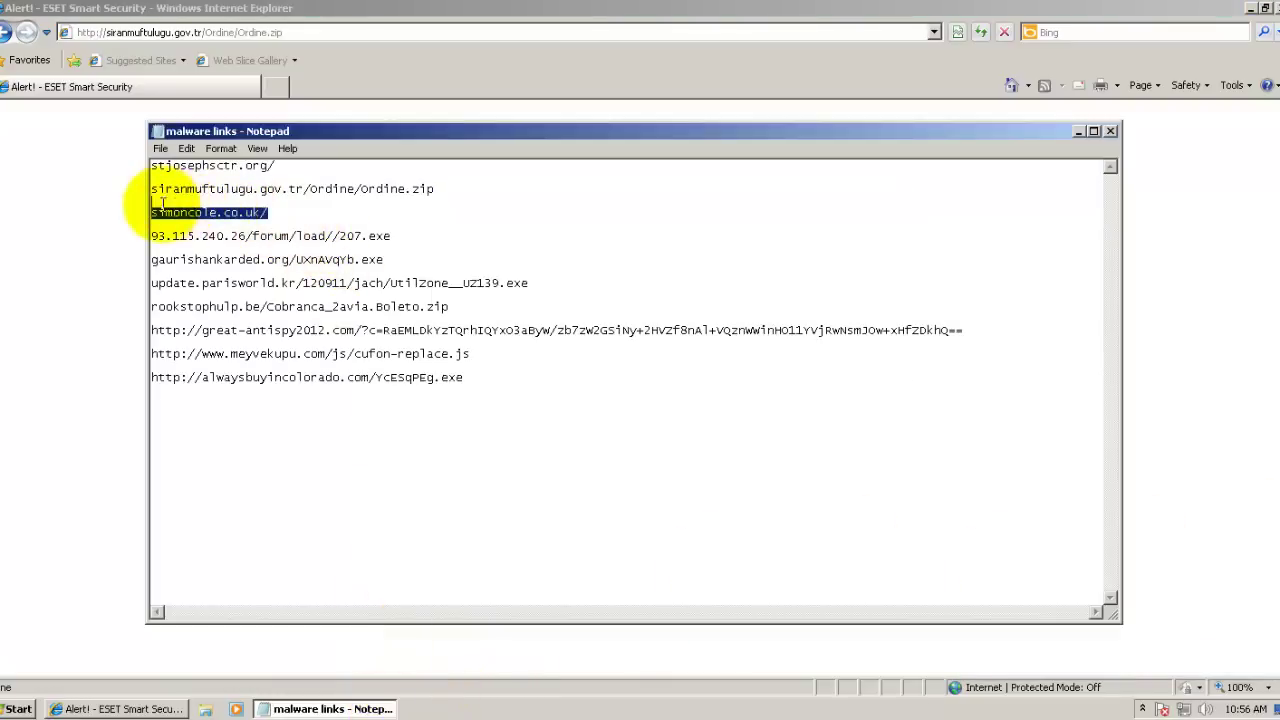
left_click(105, 44)
left_click(105, 44)
key("ctrl+v")
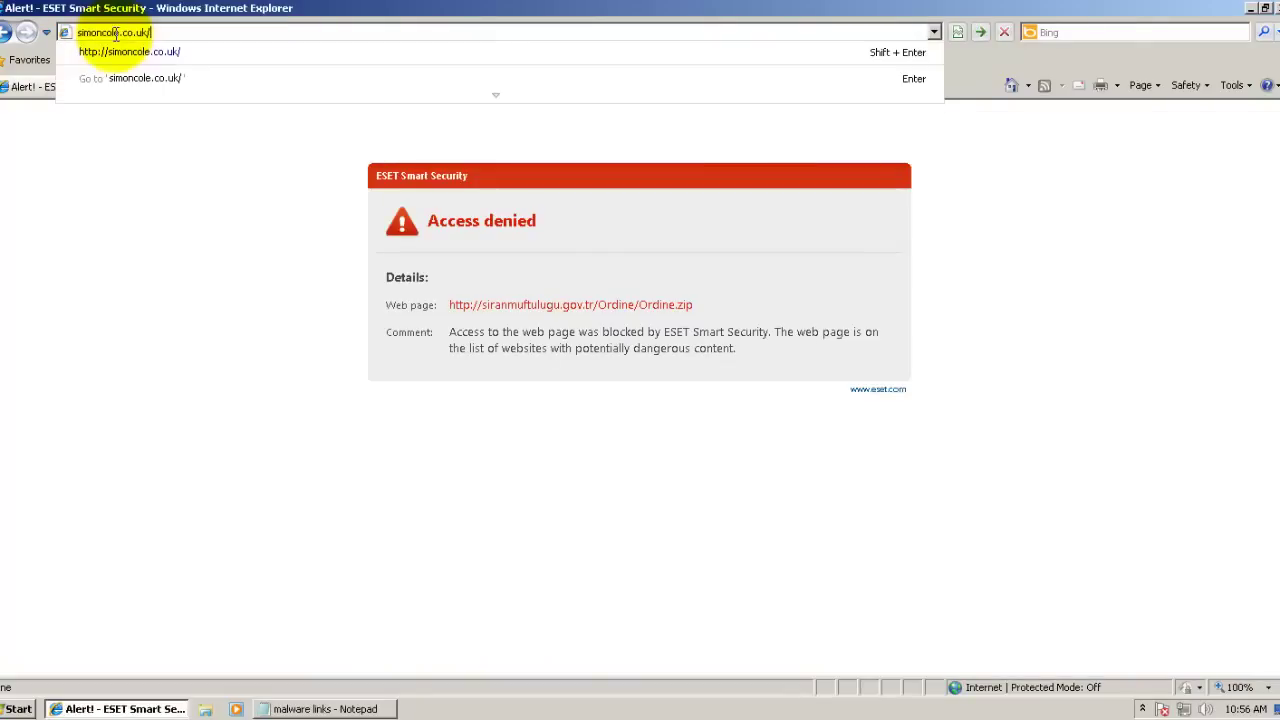
key("Return")
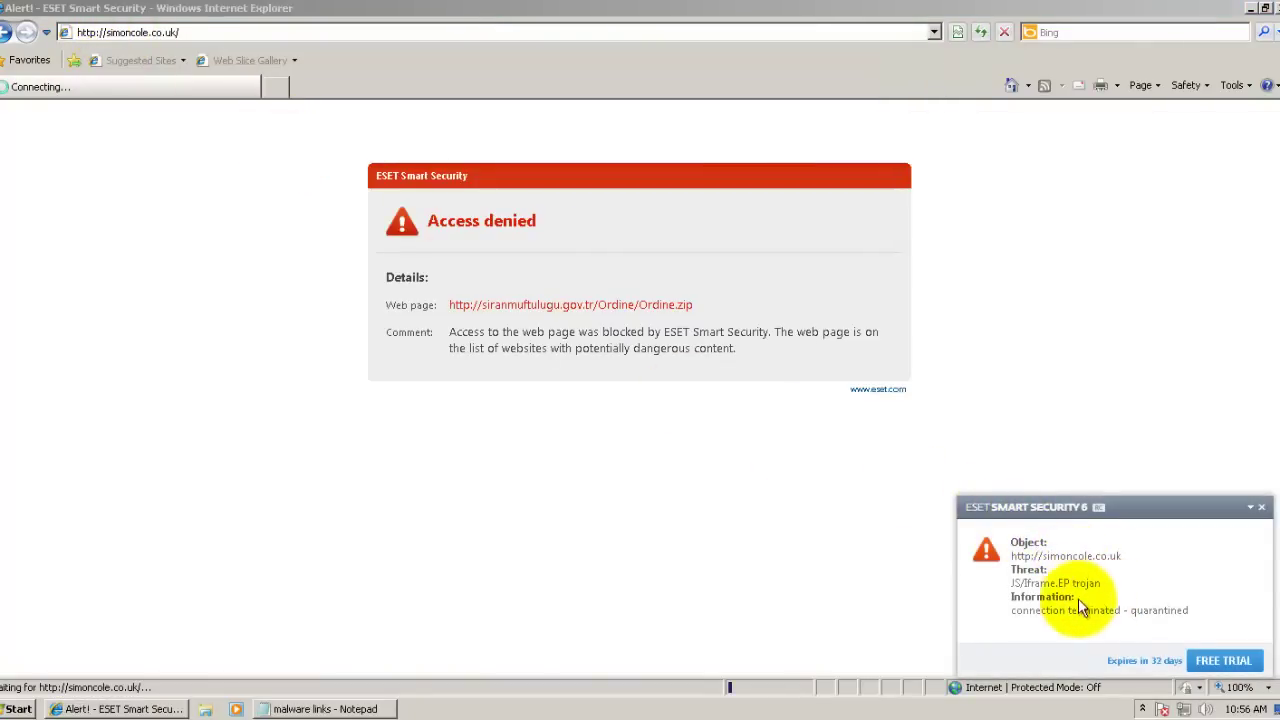
left_click(1264, 509)
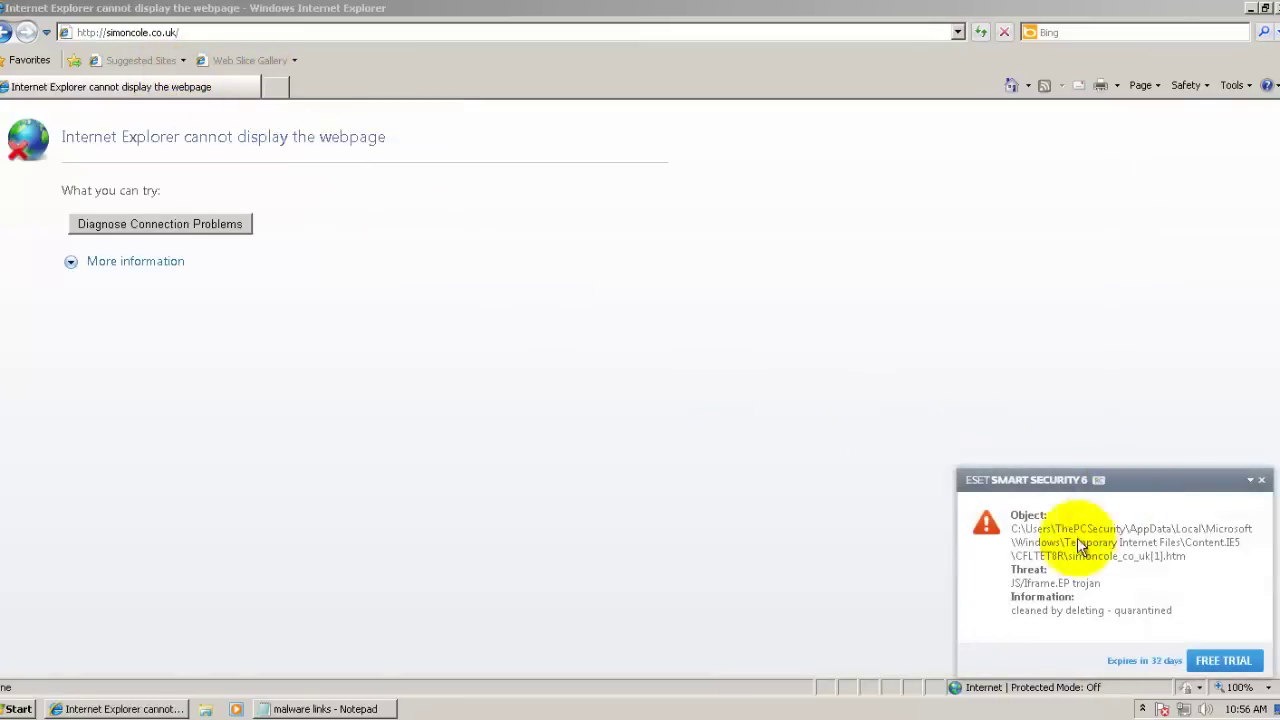
left_click(1261, 480)
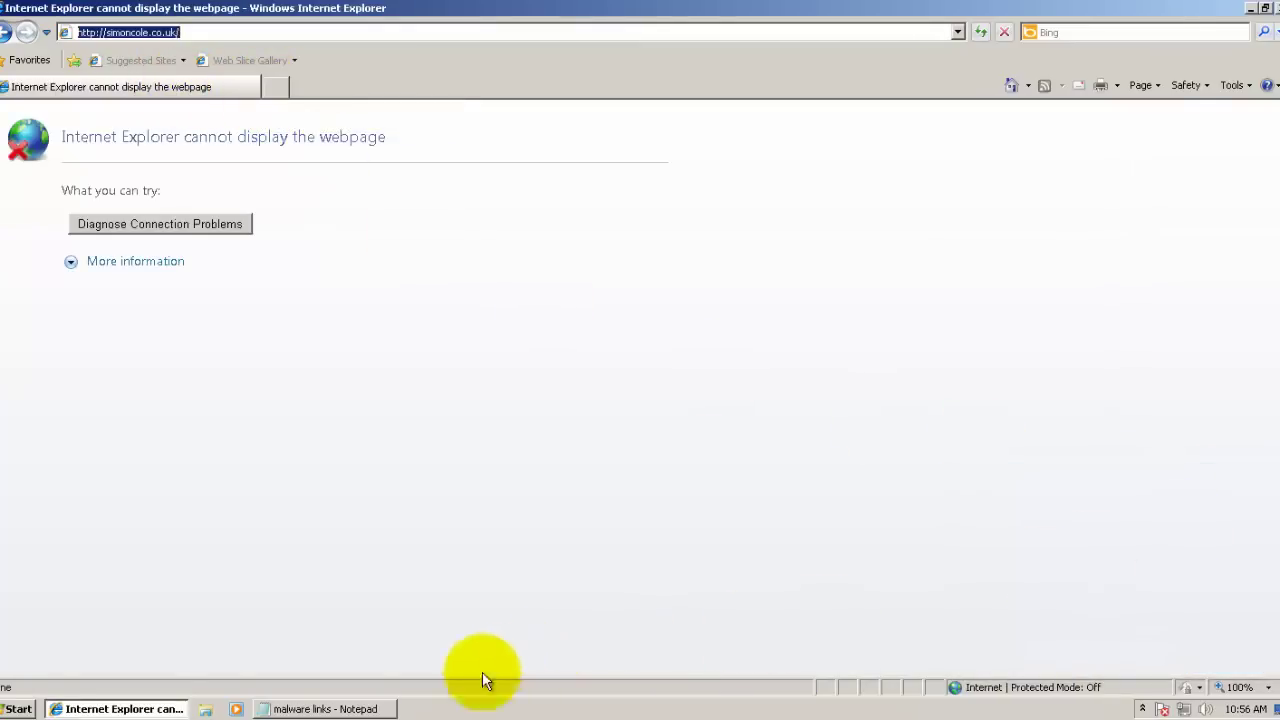
Step: Load 93.115.240.26/forum/load//207.exe from the malware links file in Internet Explorer and run the download, dismissing the resulting messages
left_click(371, 703)
double_click(409, 235)
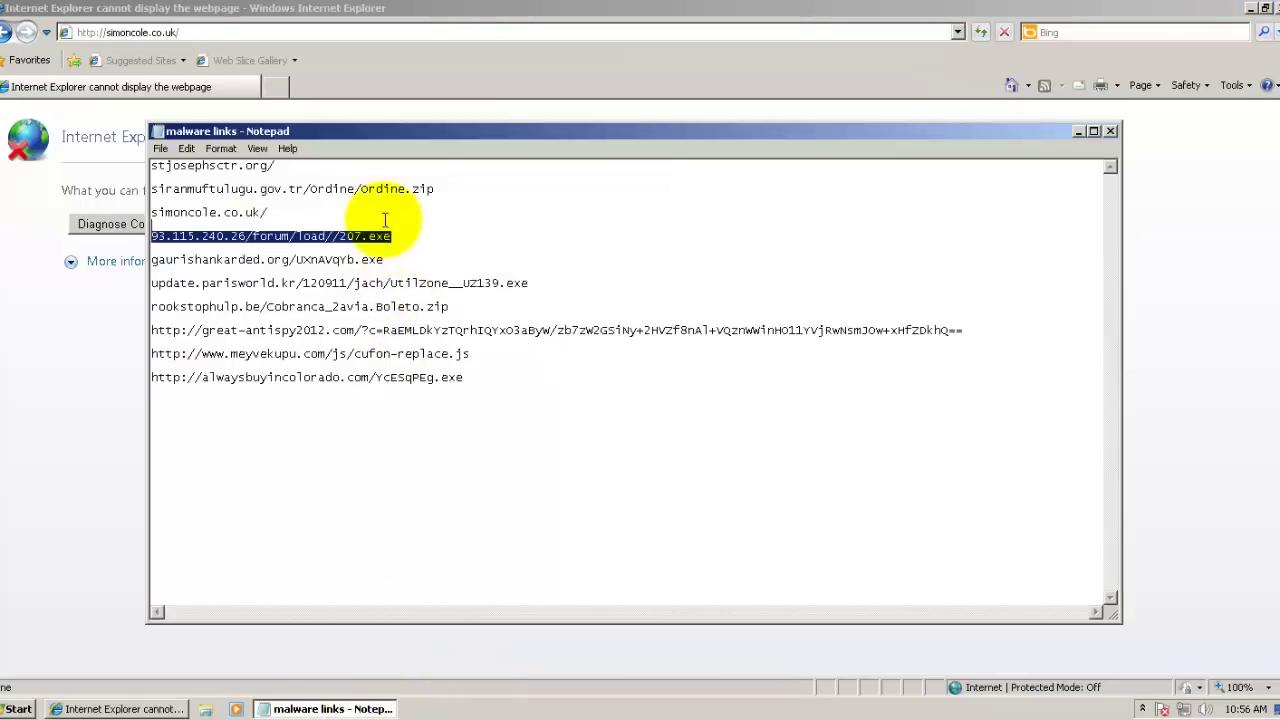
left_click(12, 200)
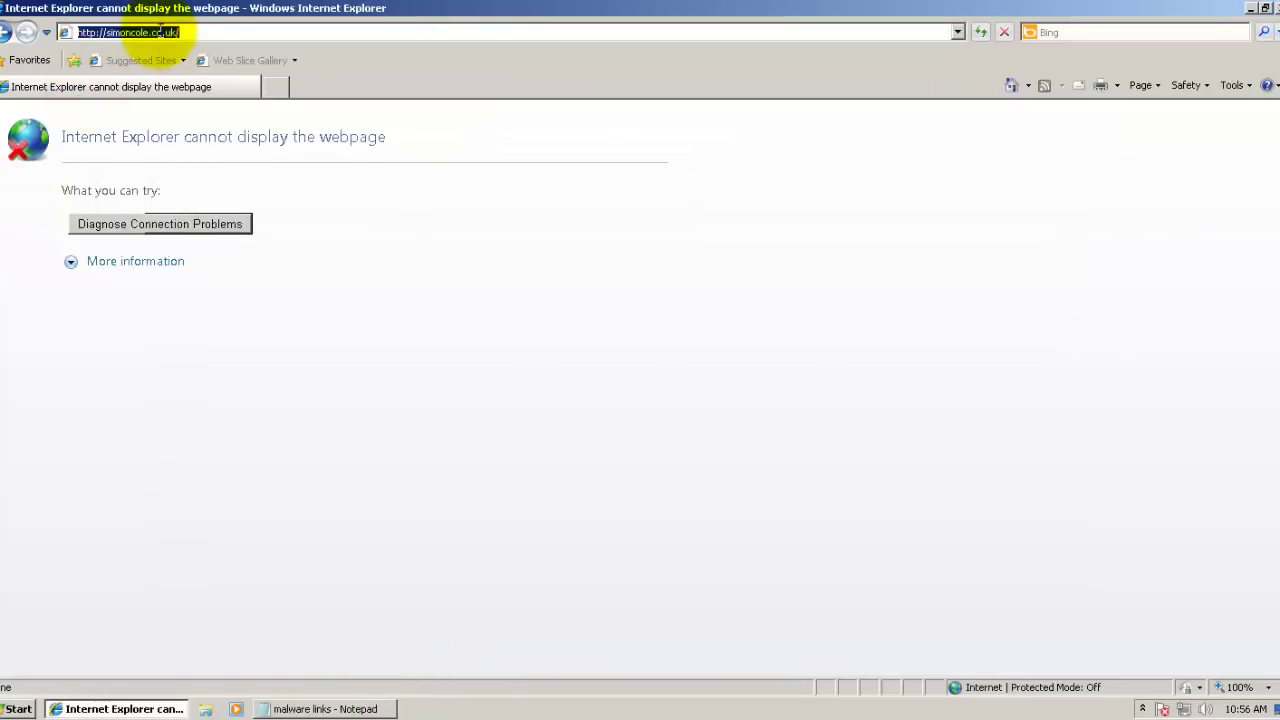
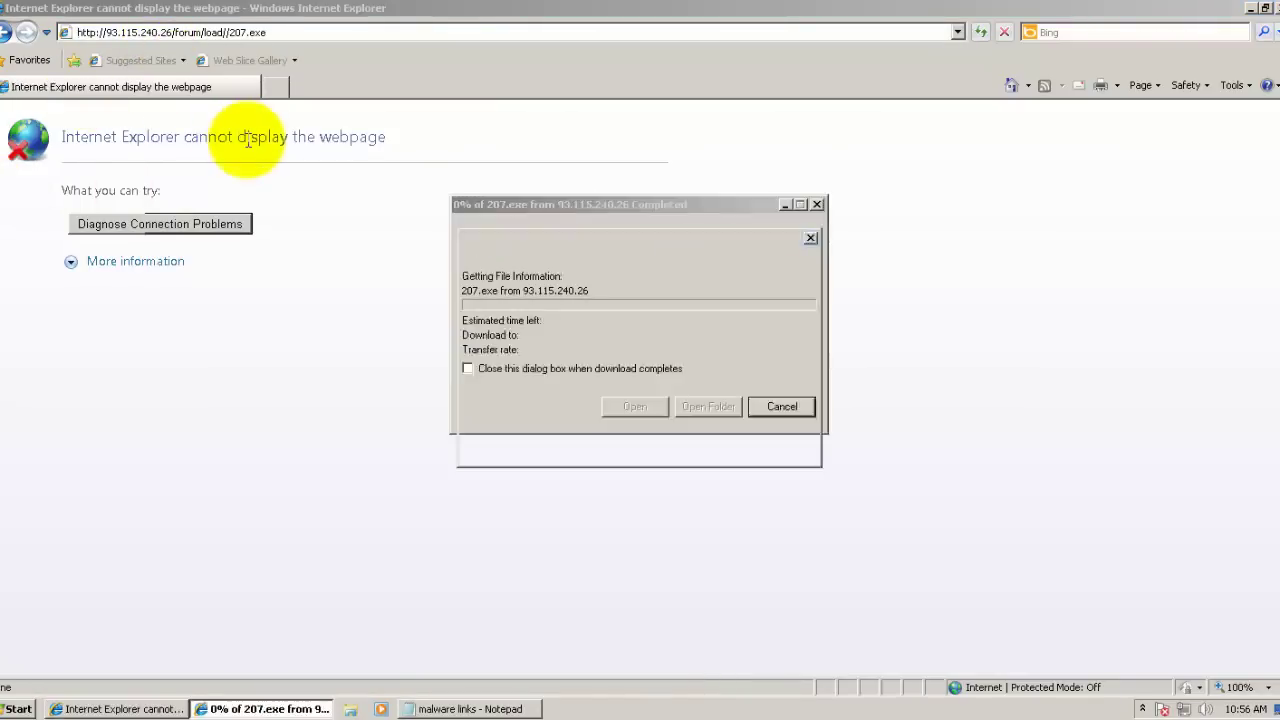
left_click(610, 366)
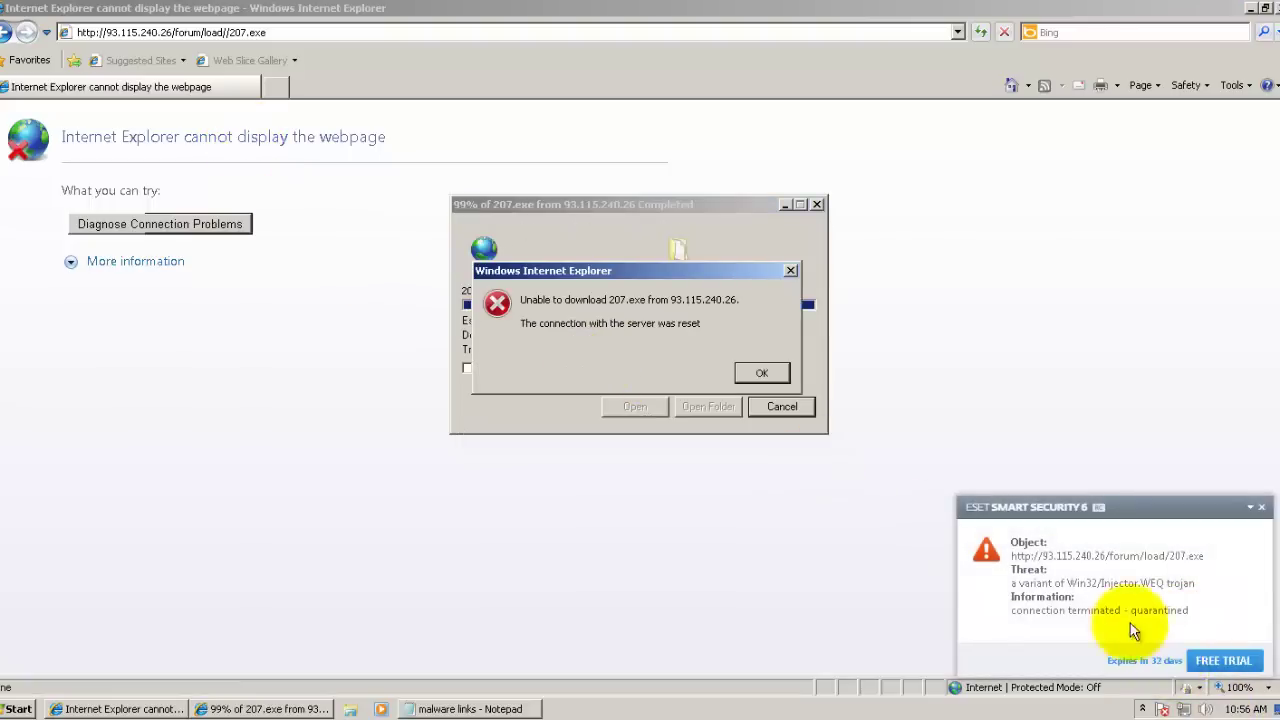
left_click(760, 373)
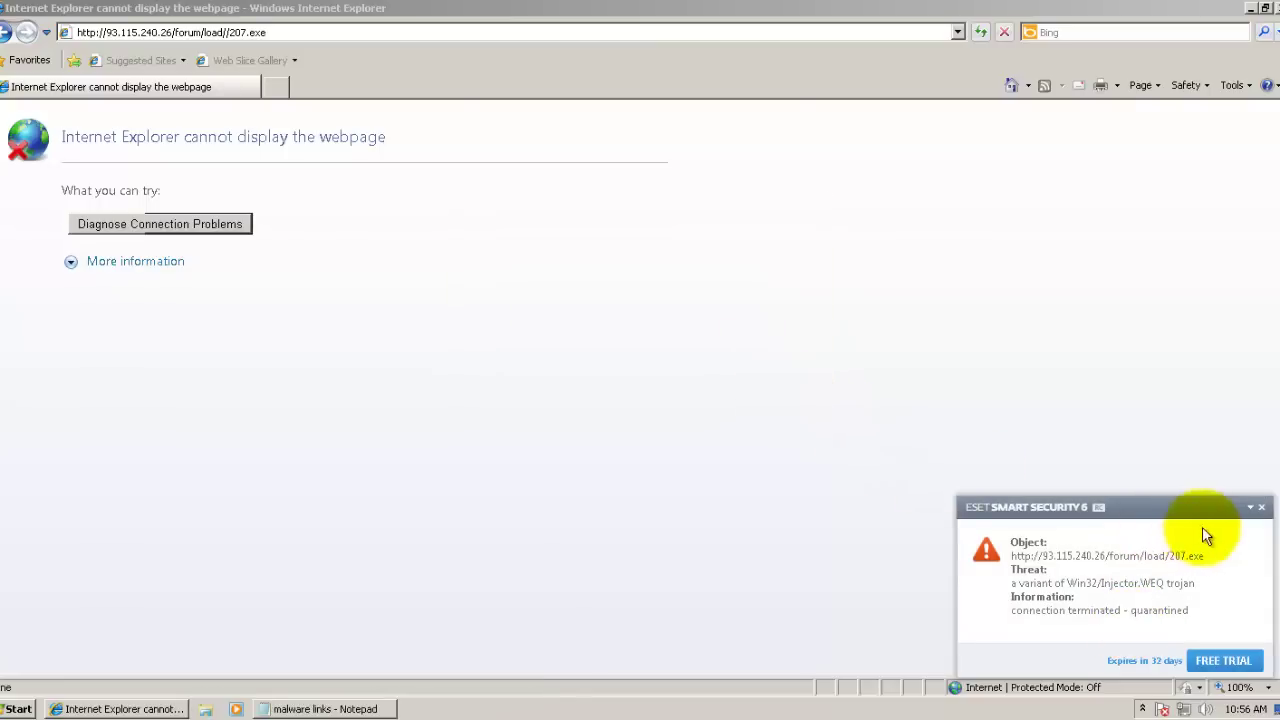
left_click(1263, 510)
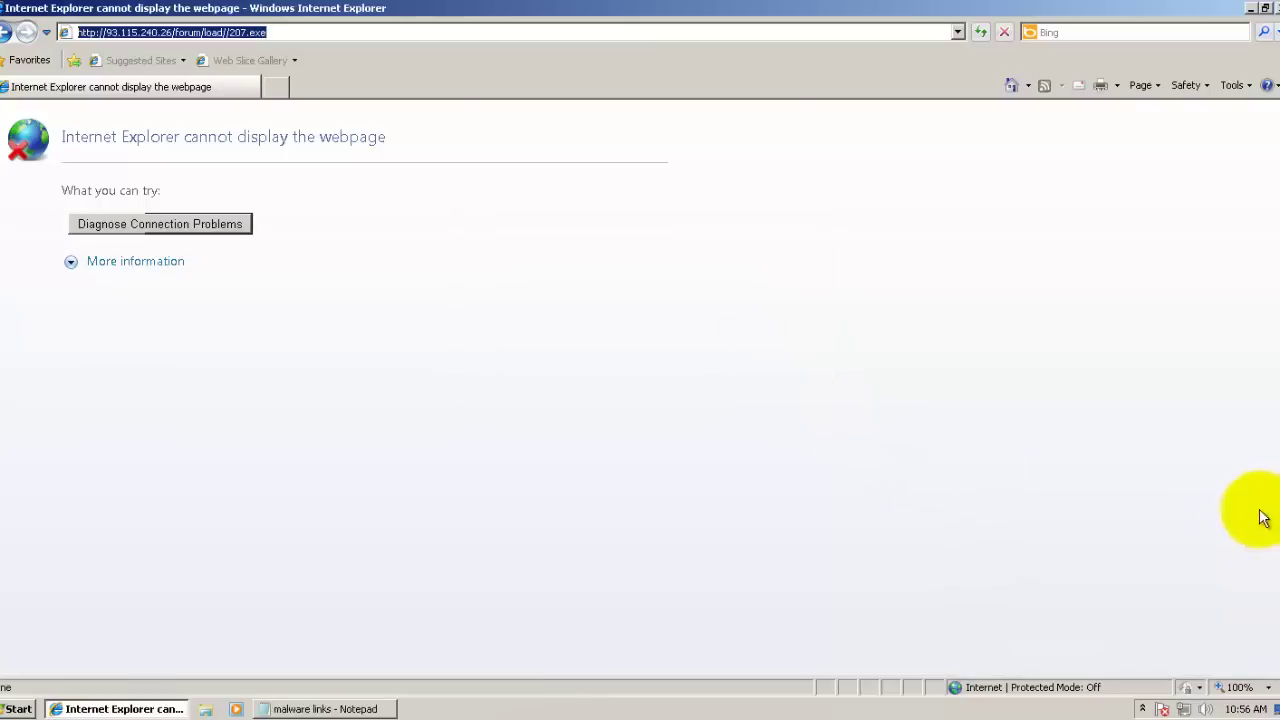
Step: Load gaurishankarded.org/UXnAVqYb.exe from the malware links file in Internet Explorer
left_click(330, 709)
left_click_drag(388, 262, 109, 266)
key("ctrl+c")
left_click(15, 298)
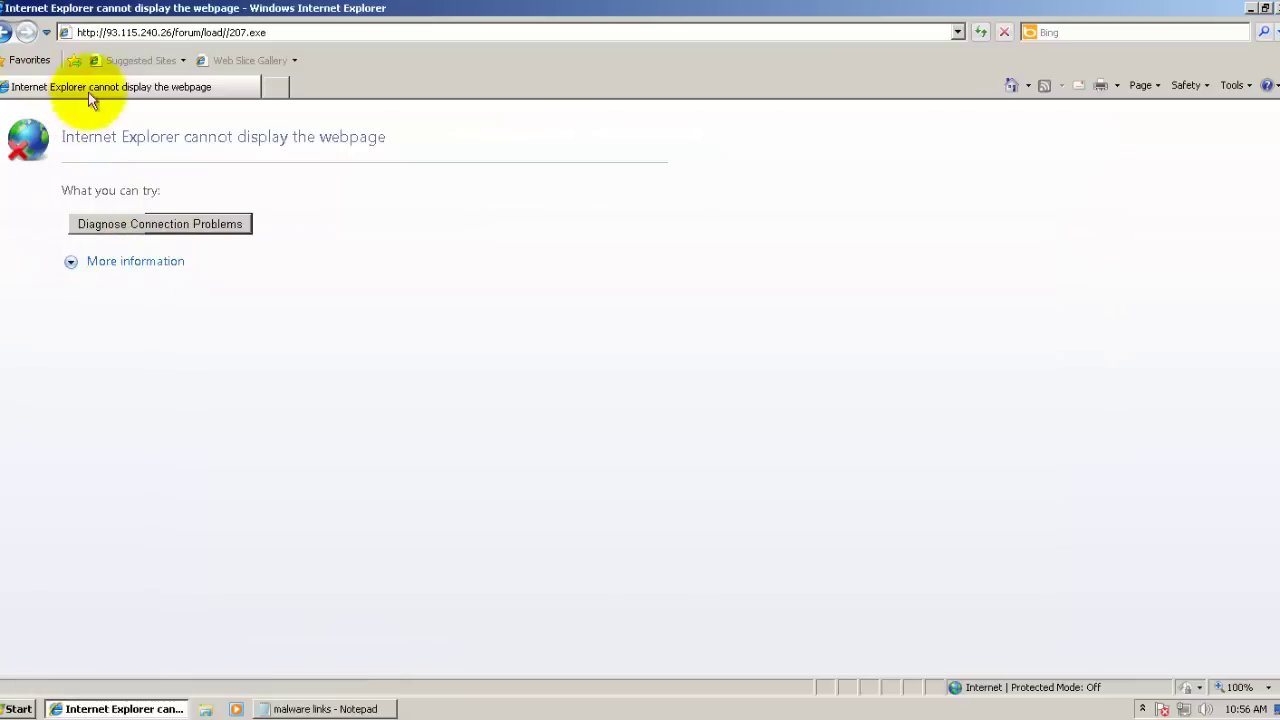
left_click(112, 31)
key("ctrl+v")
key("Return")
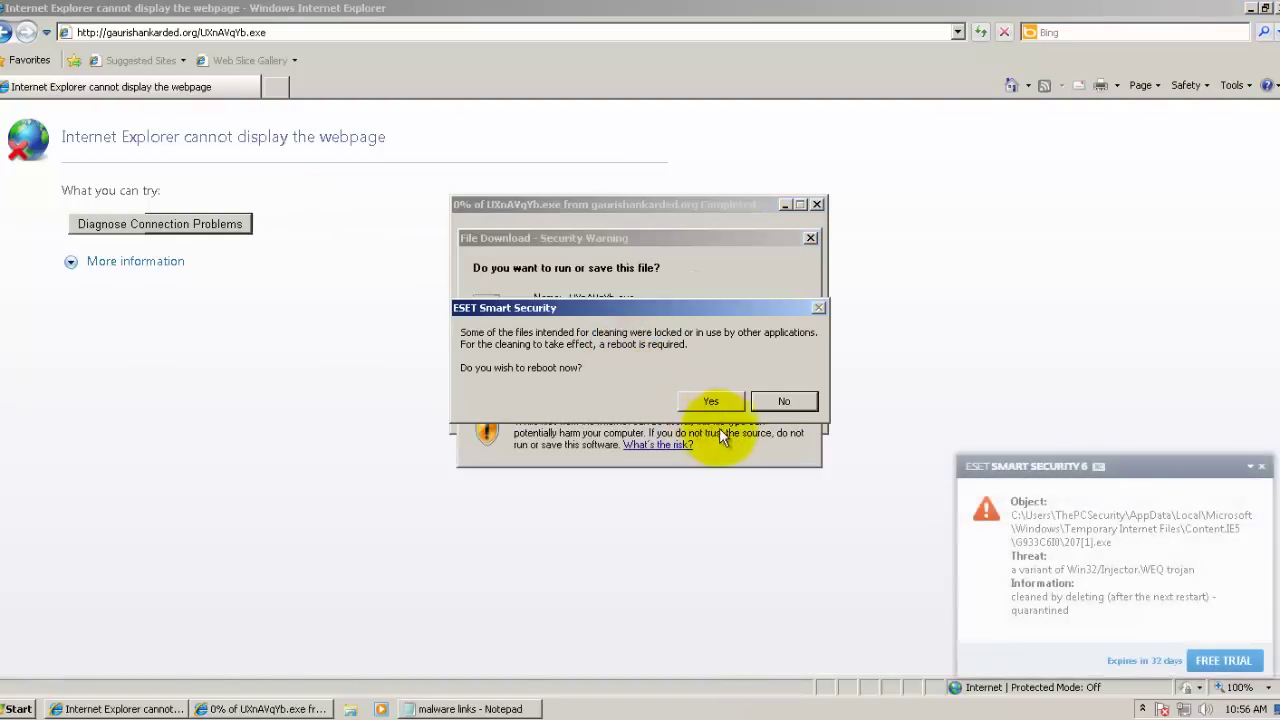
Step: Decline the ESET reboot request and run UXnAVqYb.exe, dismissing the download error
left_click(776, 401)
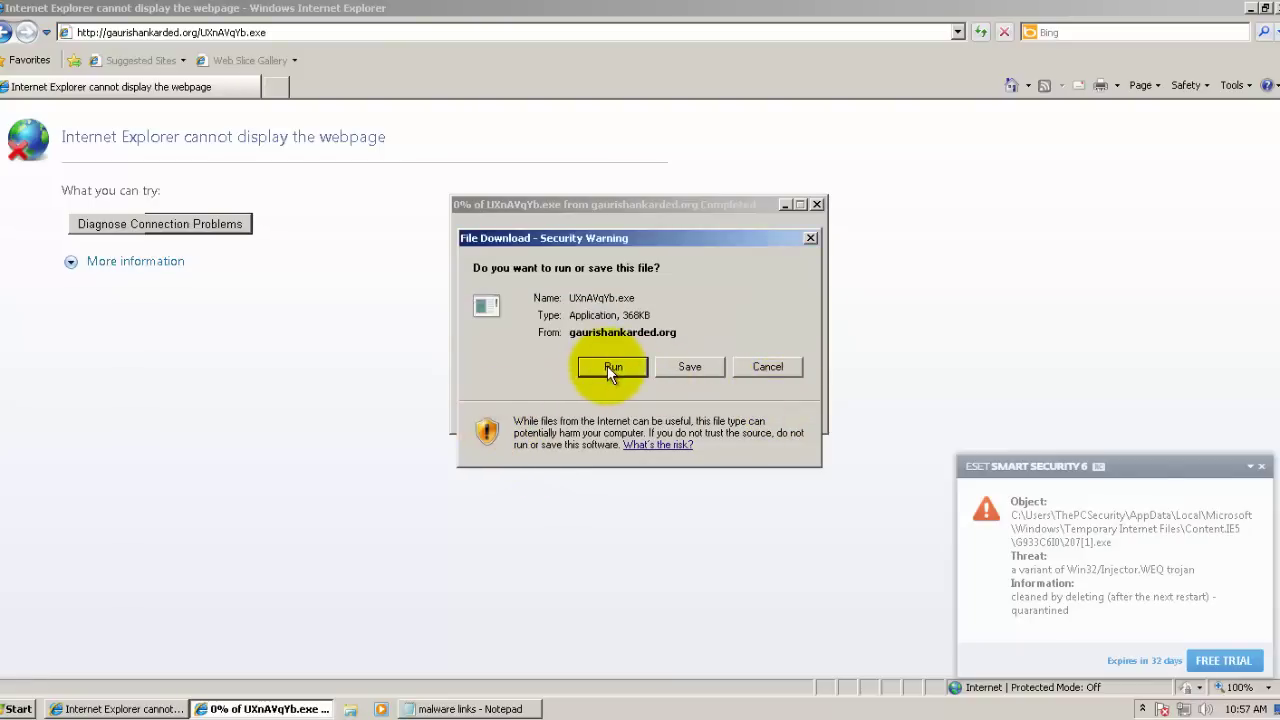
left_click(610, 368)
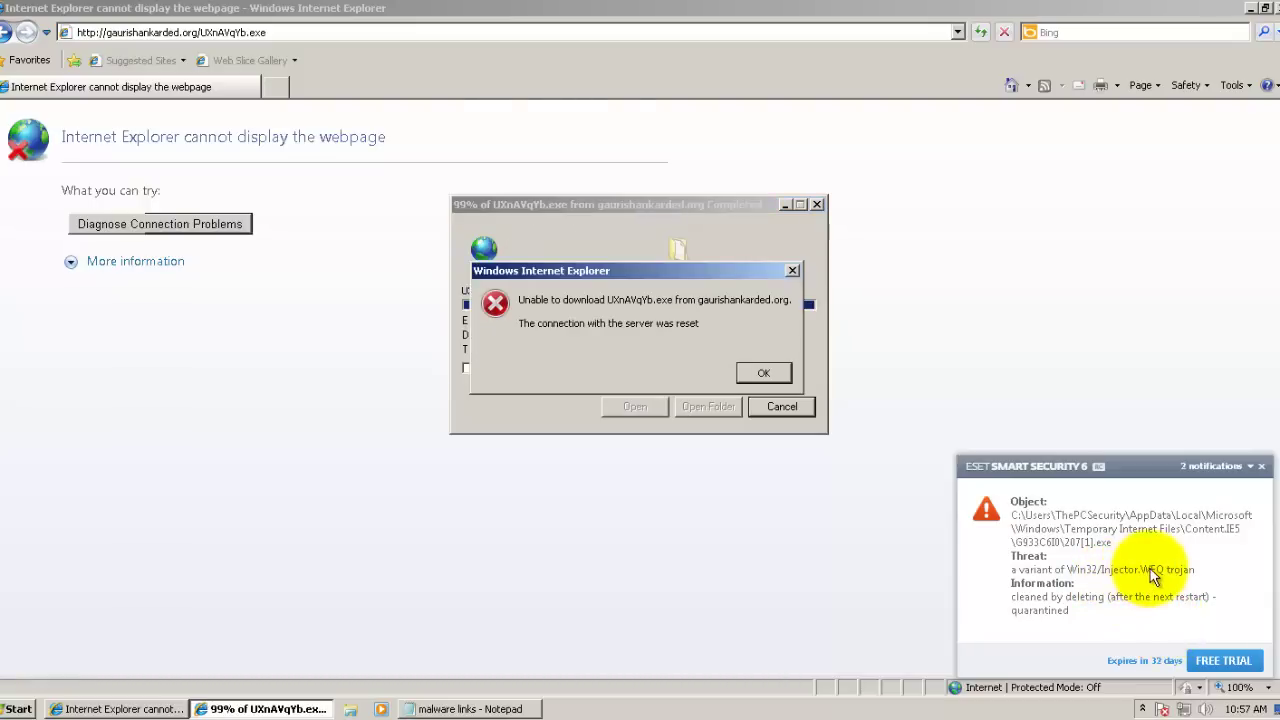
left_click(760, 370)
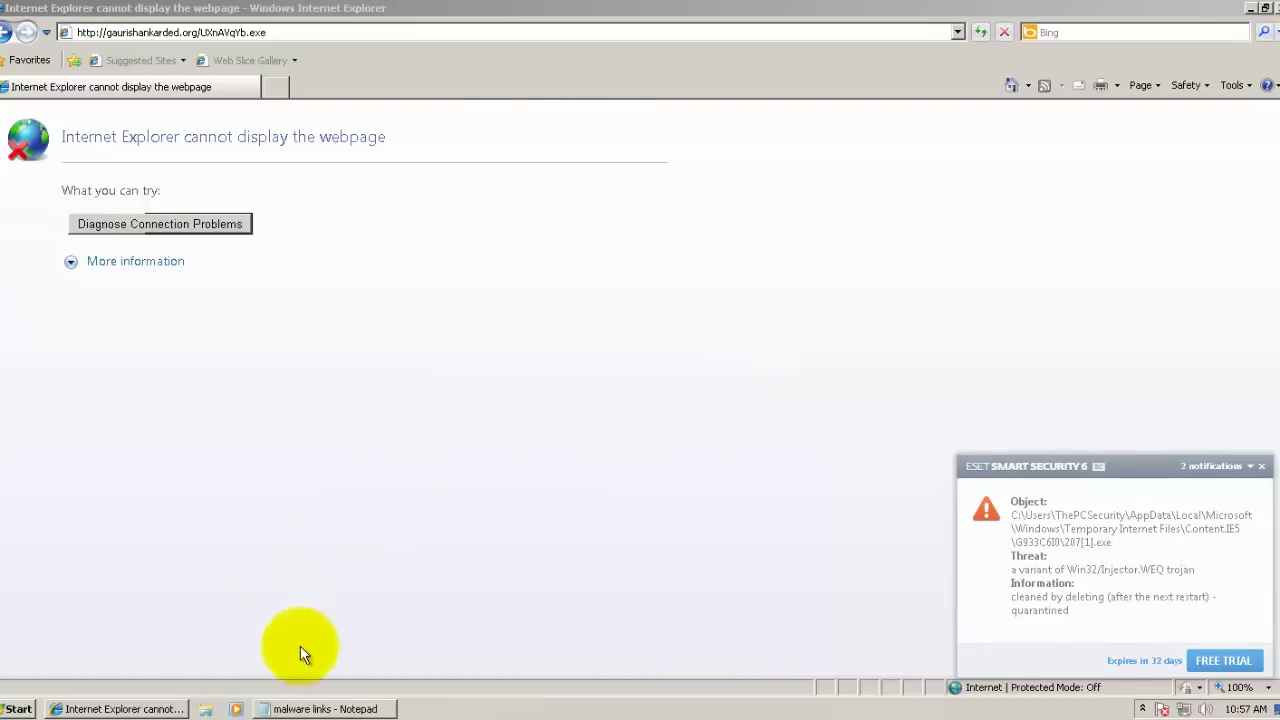
Step: Load update.parisworld.kr/120911/jach/UtilZone__UZ139.exe from the malware links file in Internet Explorer
left_click(318, 710)
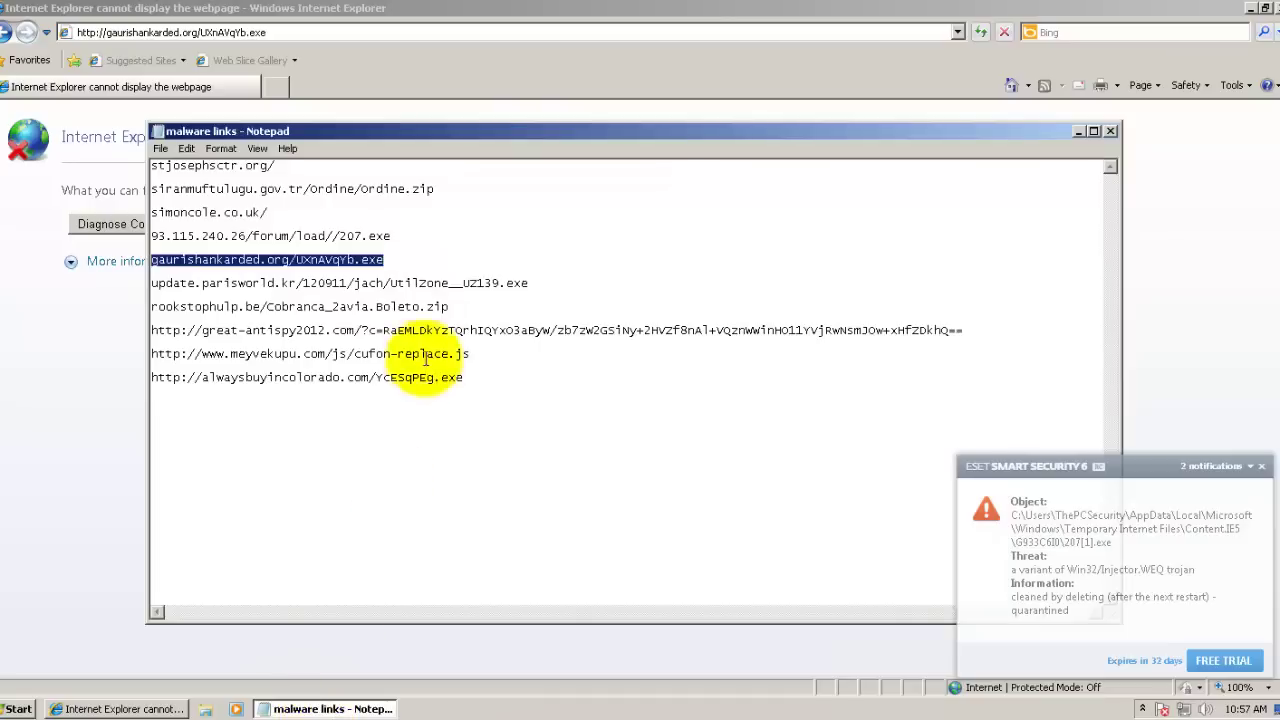
double_click(520, 283)
left_click(33, 323)
left_click(85, 32)
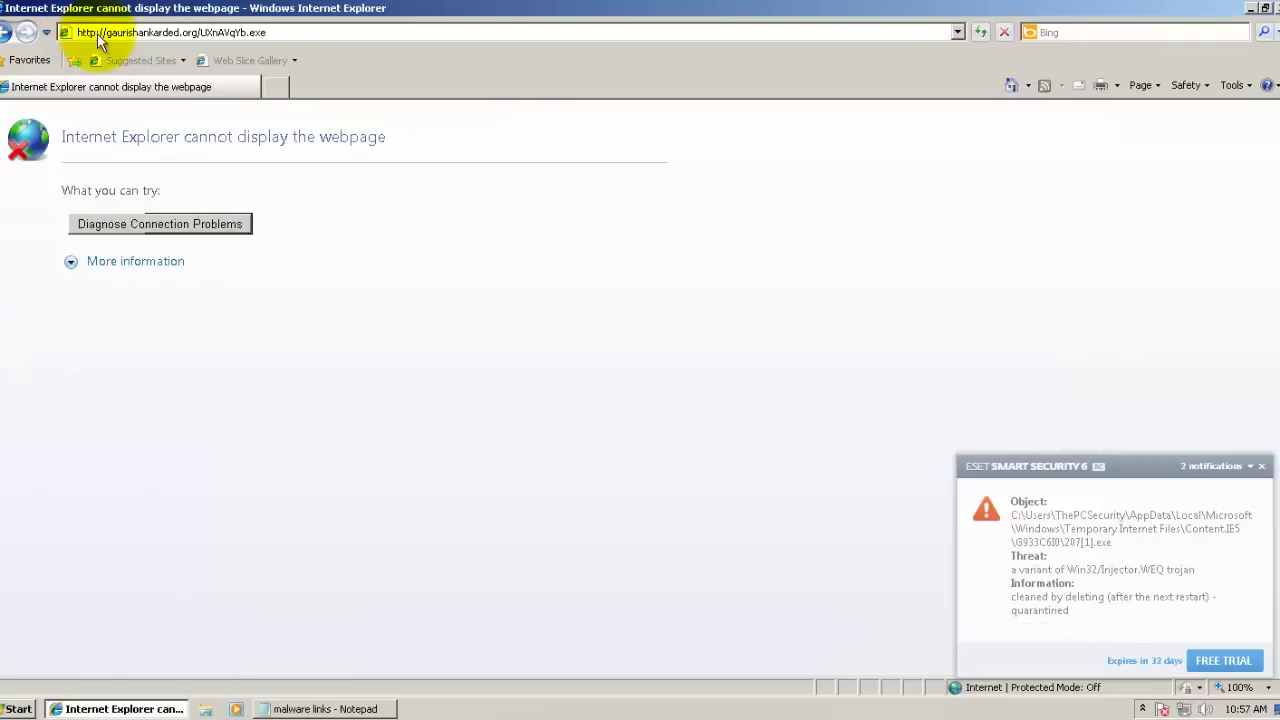
key("ctrl+v")
key("Return")
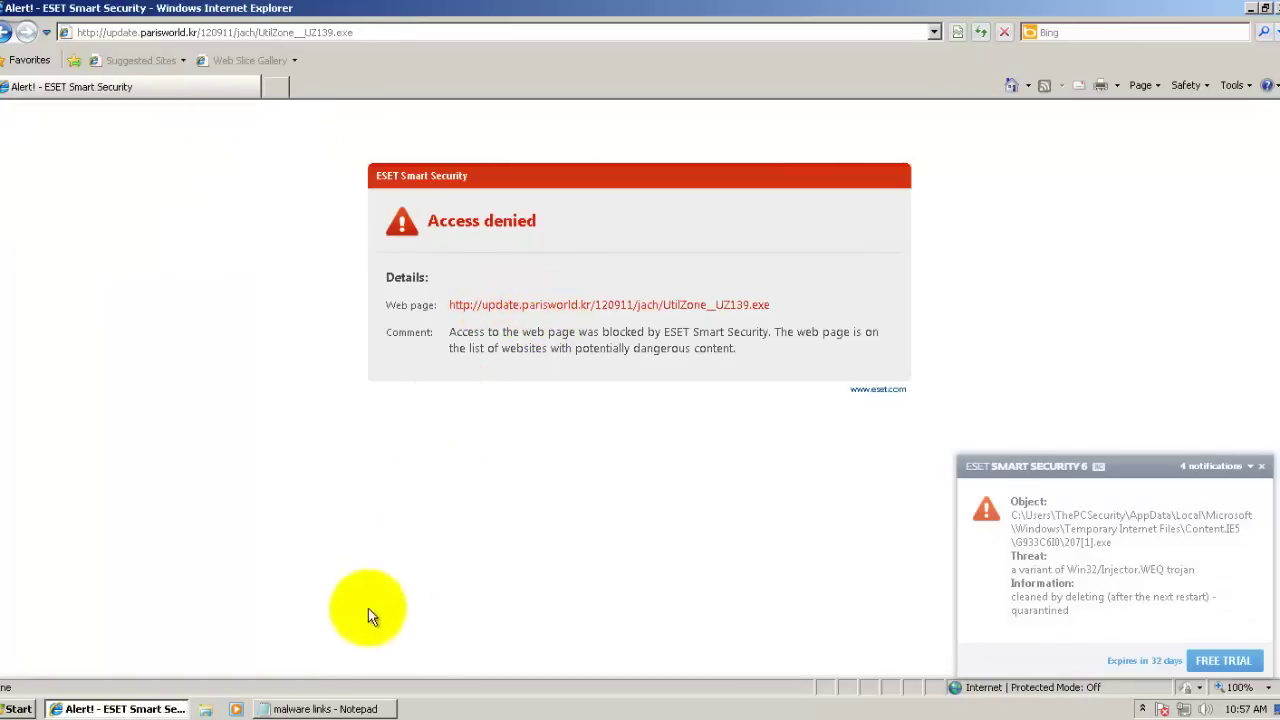
Step: Decline the ESET reboot request and load rookstophulp.be/Cobranca_2avia.Boleto.zip from the malware links file in Internet Explorer
left_click(300, 709)
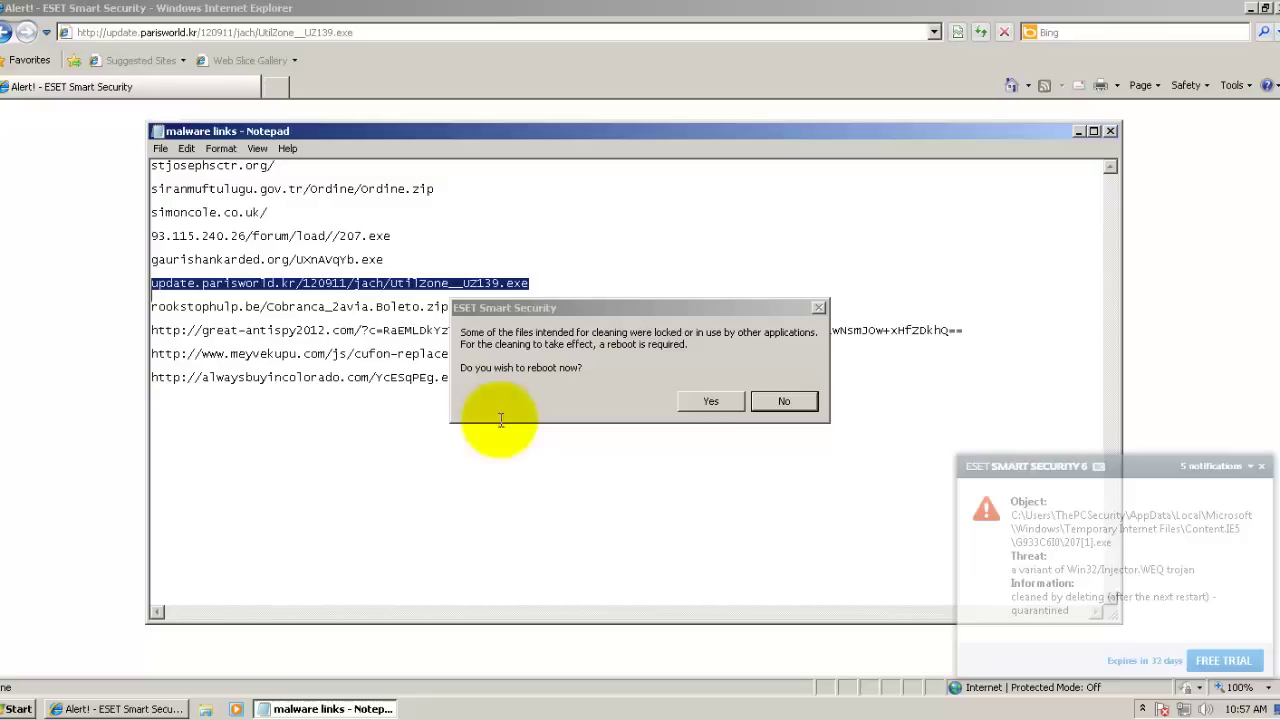
left_click(784, 401)
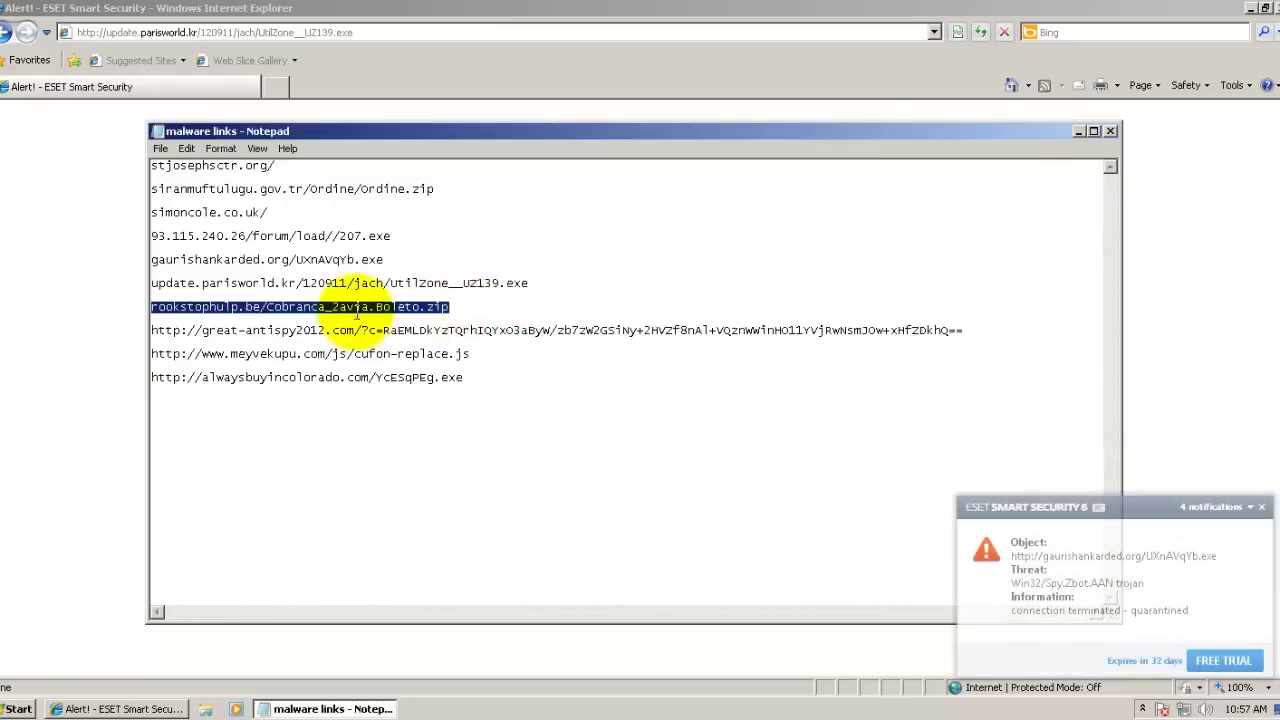
key("alt+Tab")
left_click(175, 33)
key("ctrl+v")
key("Return")
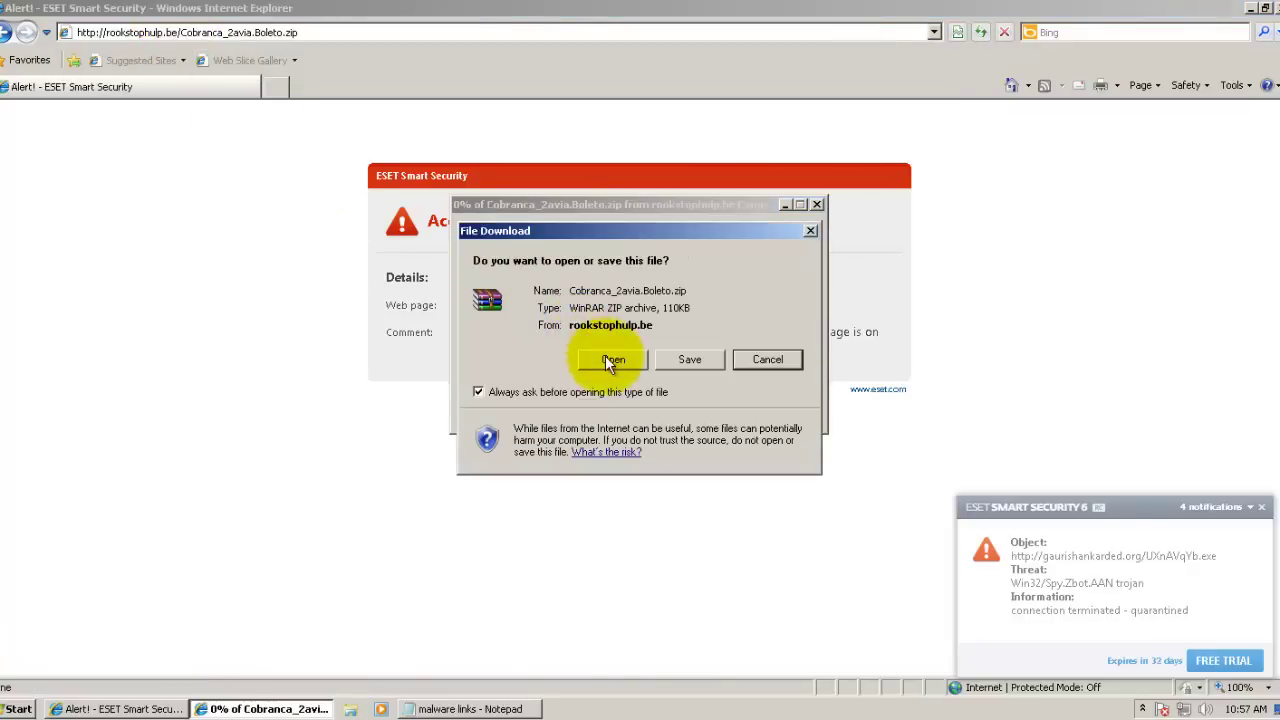
Step: Open Cobranca_2avia.Boleto.zip from the download prompt, then dismiss the download error and all queued ESET notifications
left_click(610, 360)
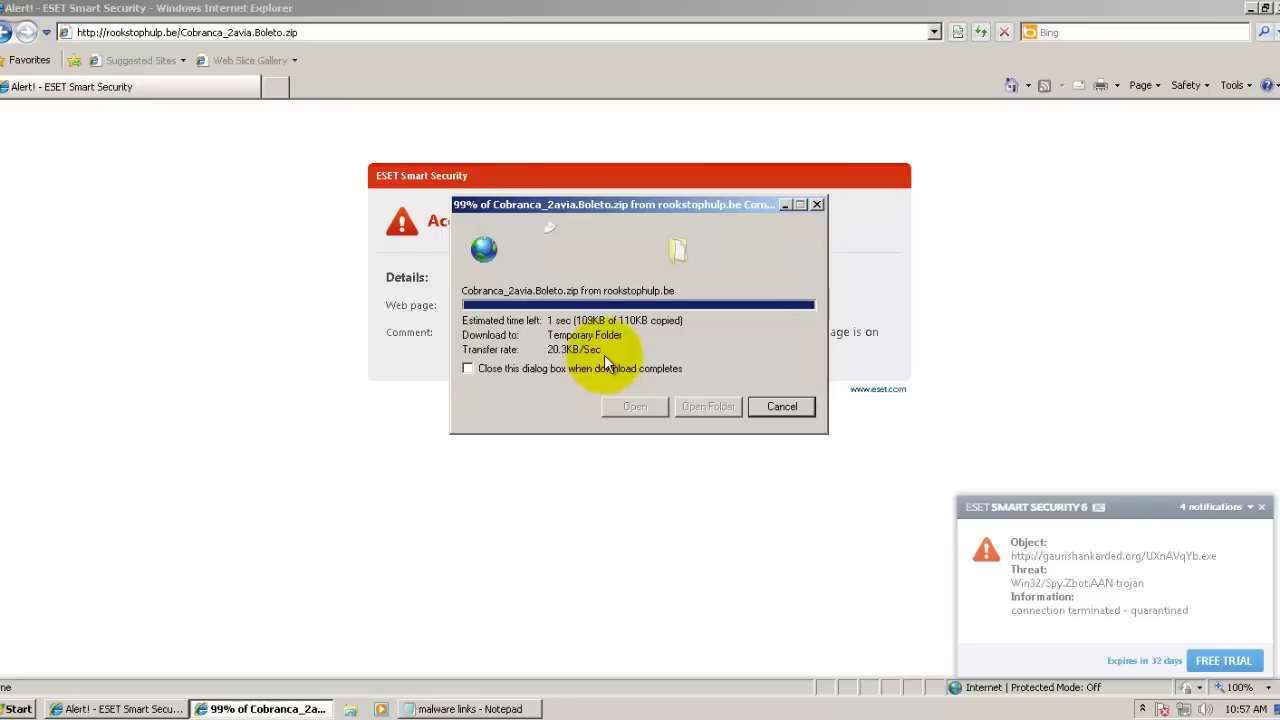
left_click(775, 372)
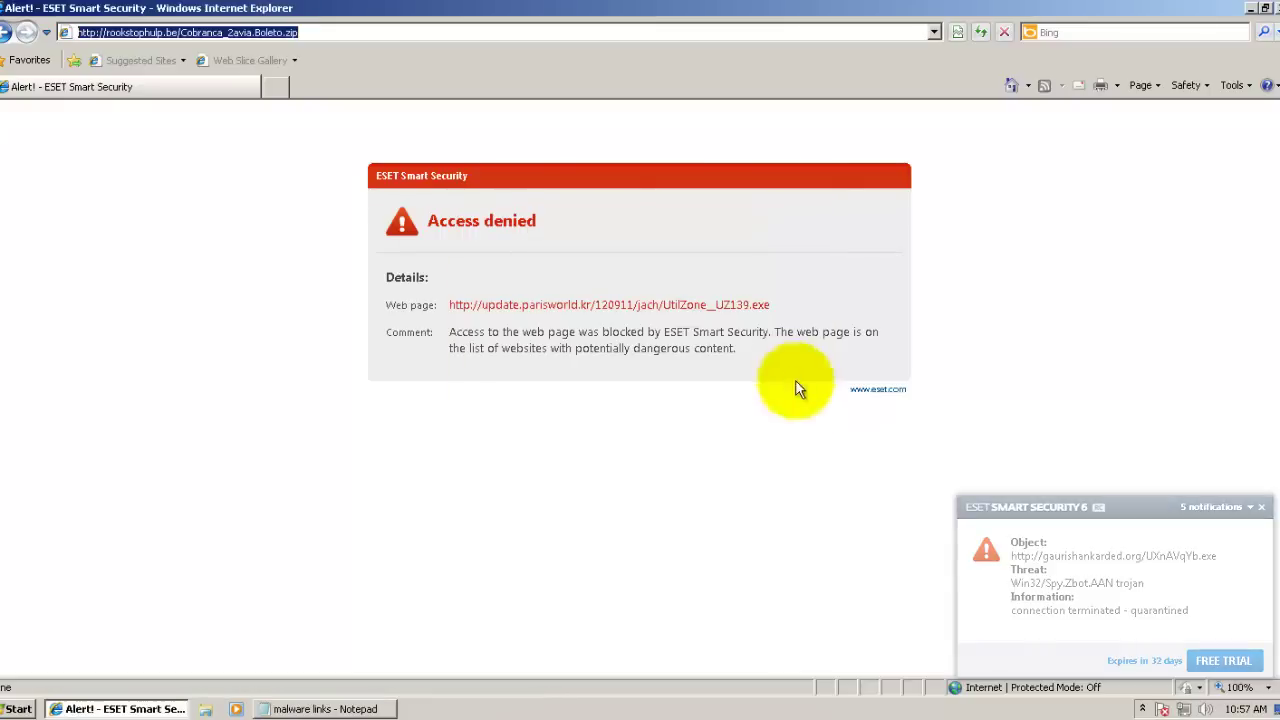
left_click(1263, 509)
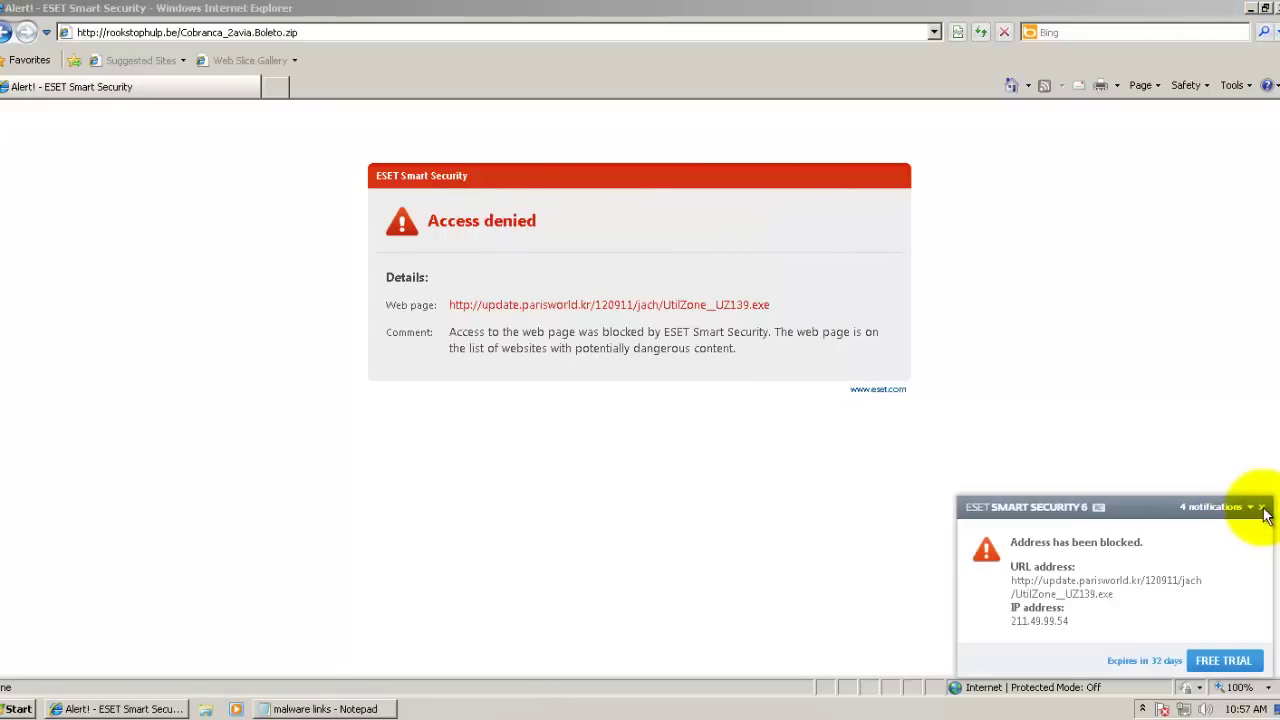
left_click(1263, 509)
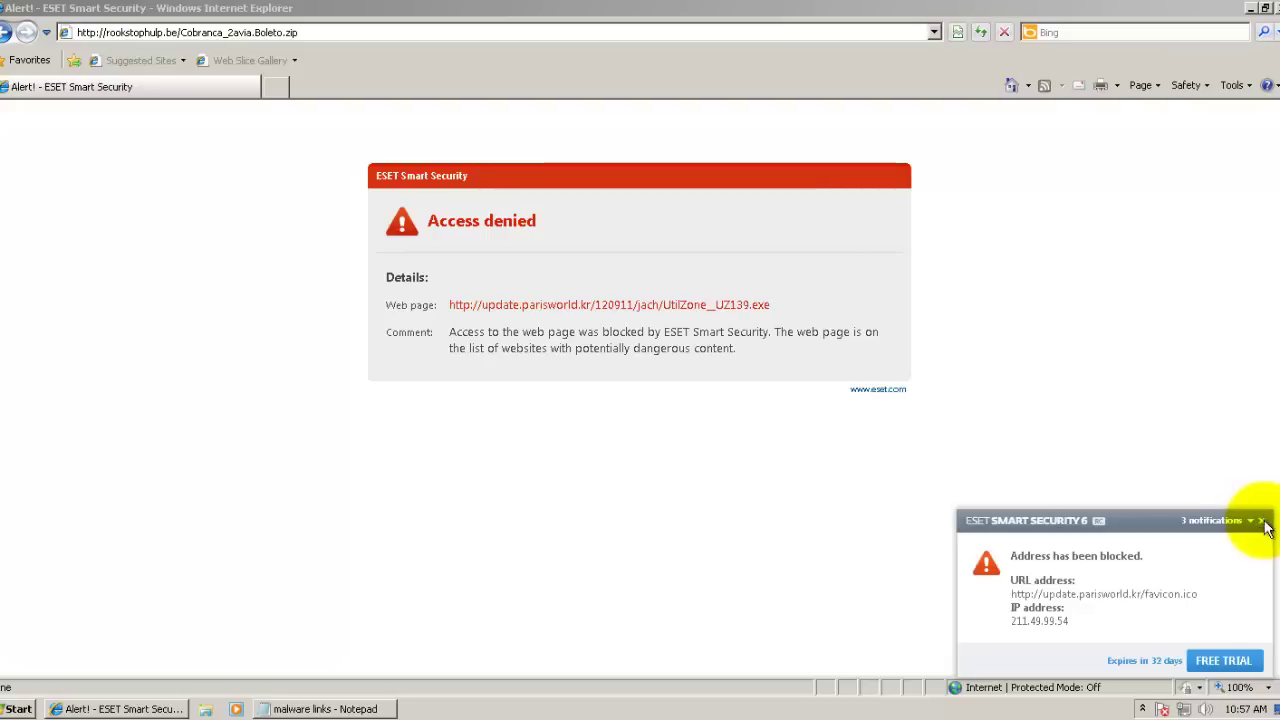
left_click(1263, 521)
left_click(1263, 474)
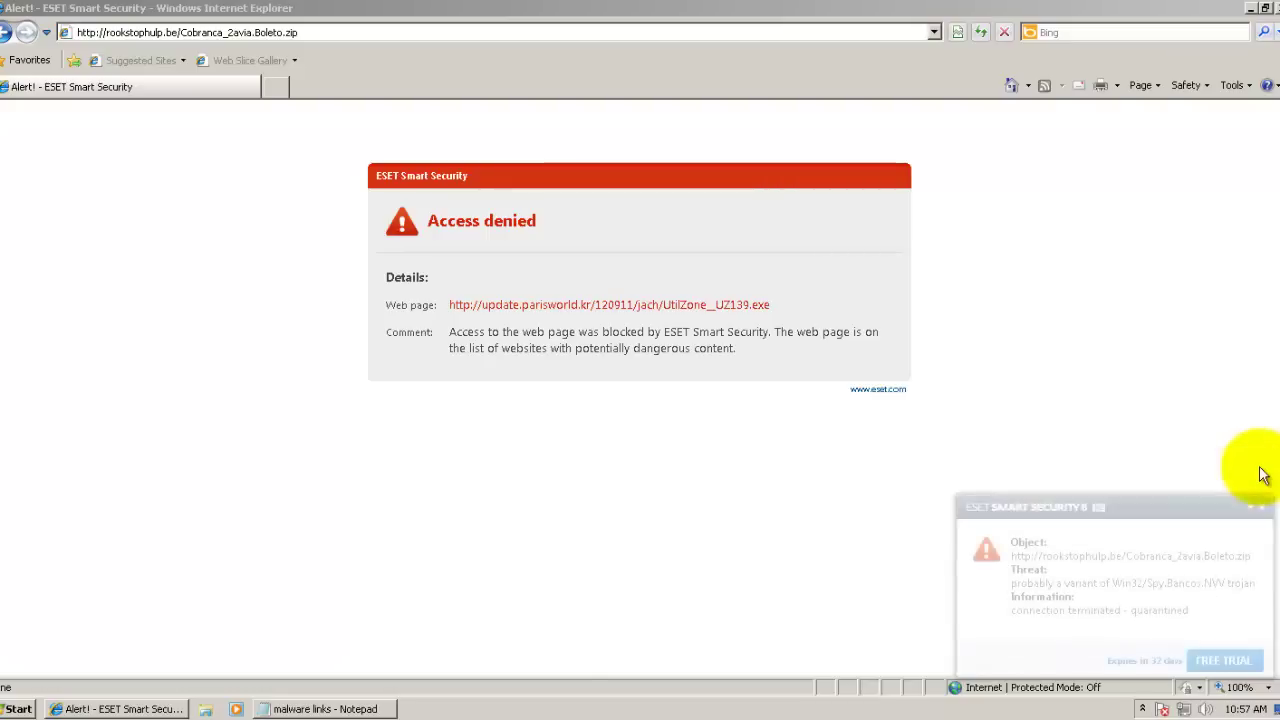
left_click(1263, 505)
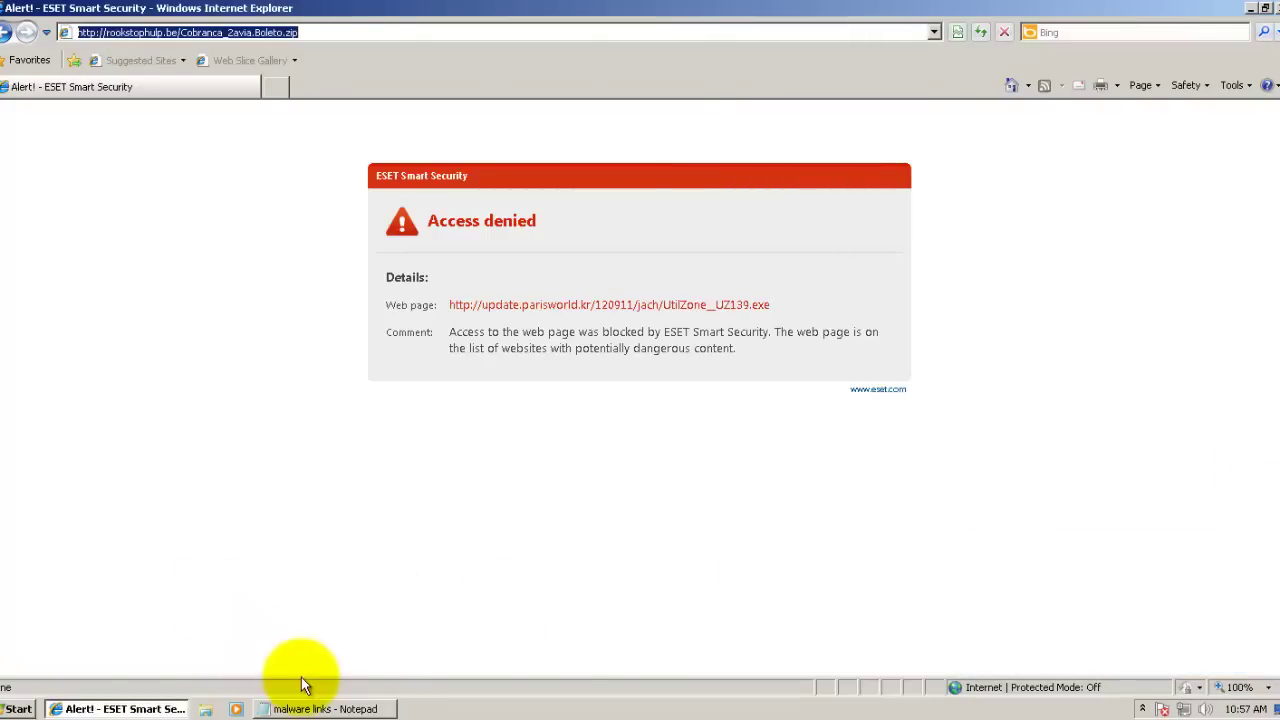
left_click(314, 708)
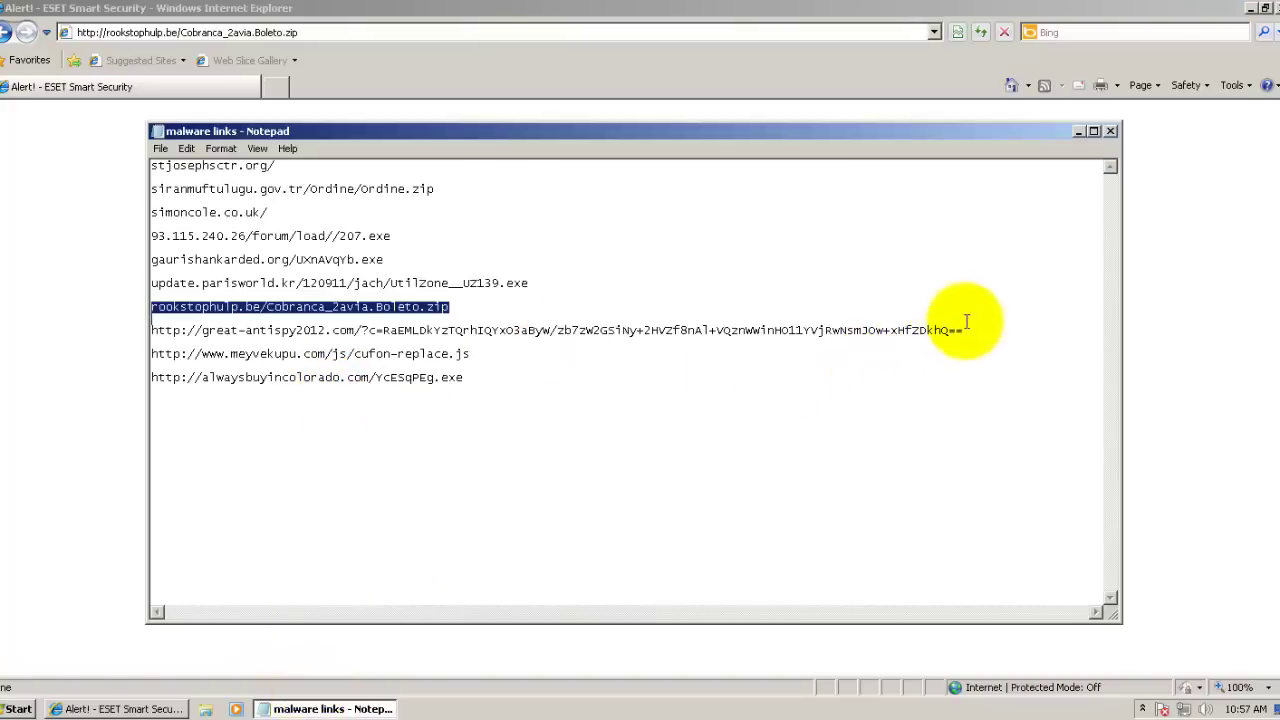
left_click(974, 331)
key("shift+Home")
key("ctrl+c")
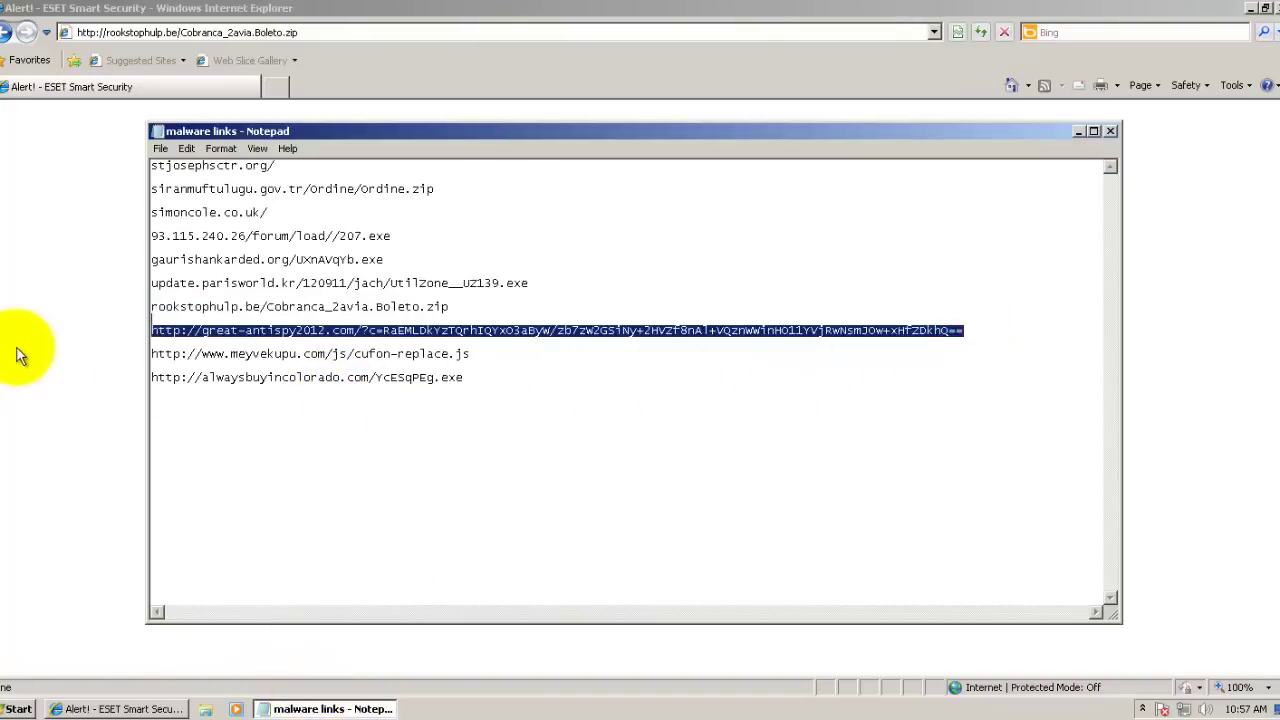
left_click(77, 228)
left_click(125, 32)
key("ctrl+v")
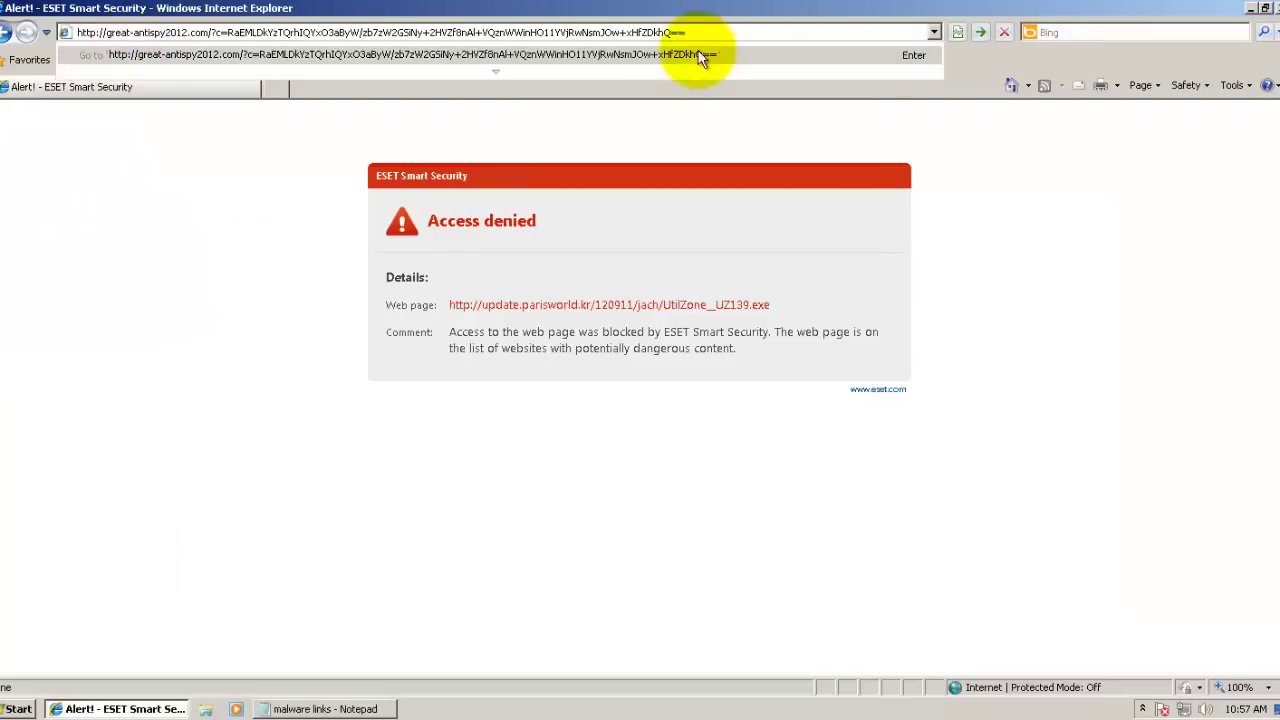
left_click_drag(713, 33, 5, 110)
key("Delete")
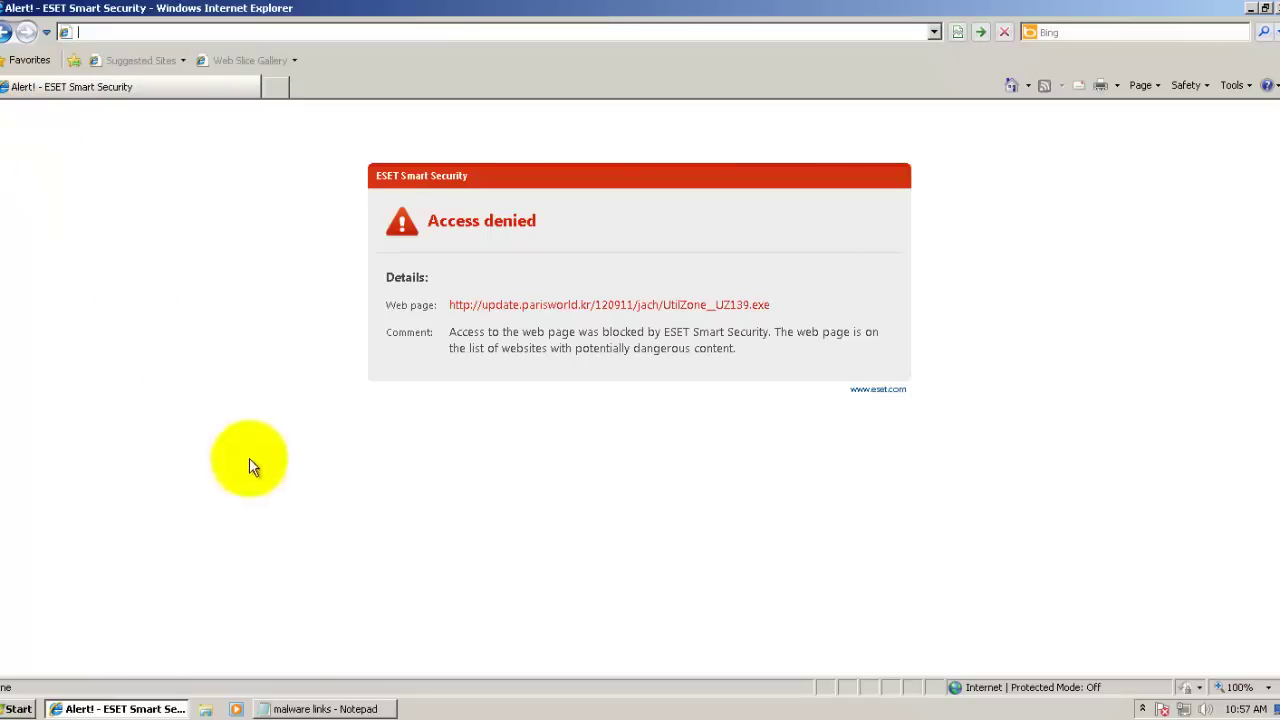
left_click(330, 708)
left_click_drag(486, 334, 489, 370)
left_click(490, 363)
key("shift+Home")
key("ctrl+c")
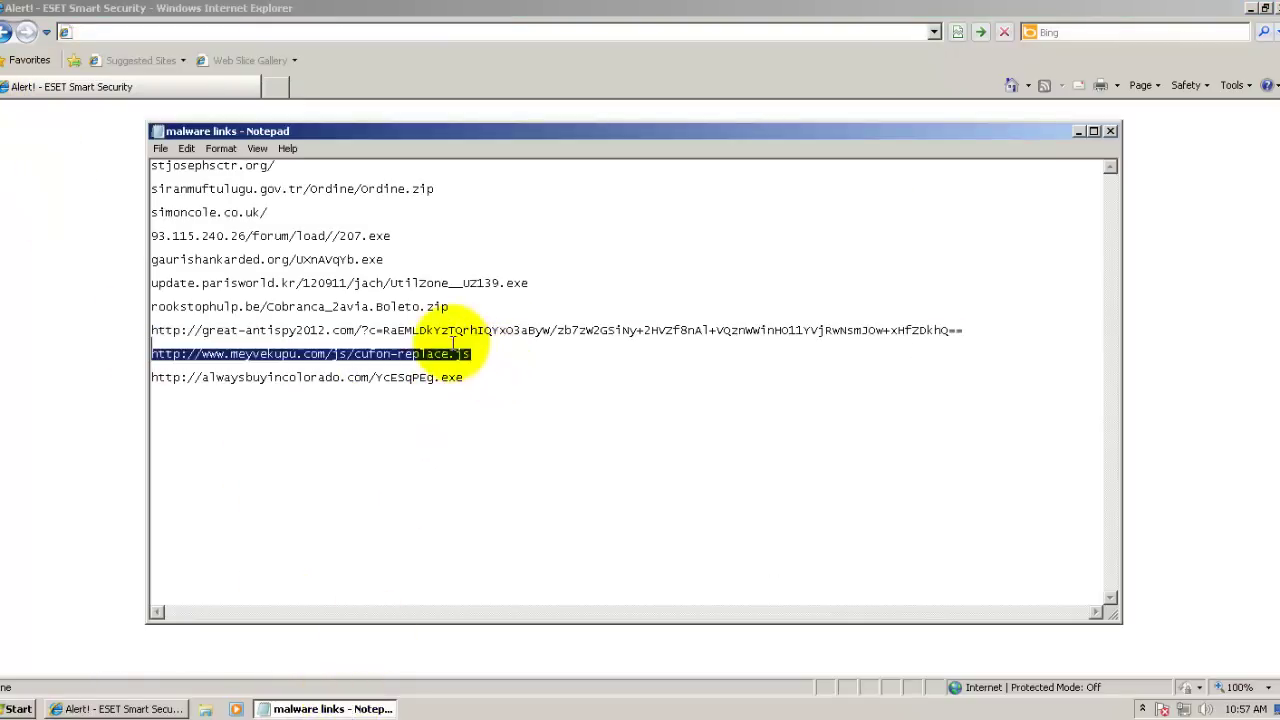
left_click(8, 272)
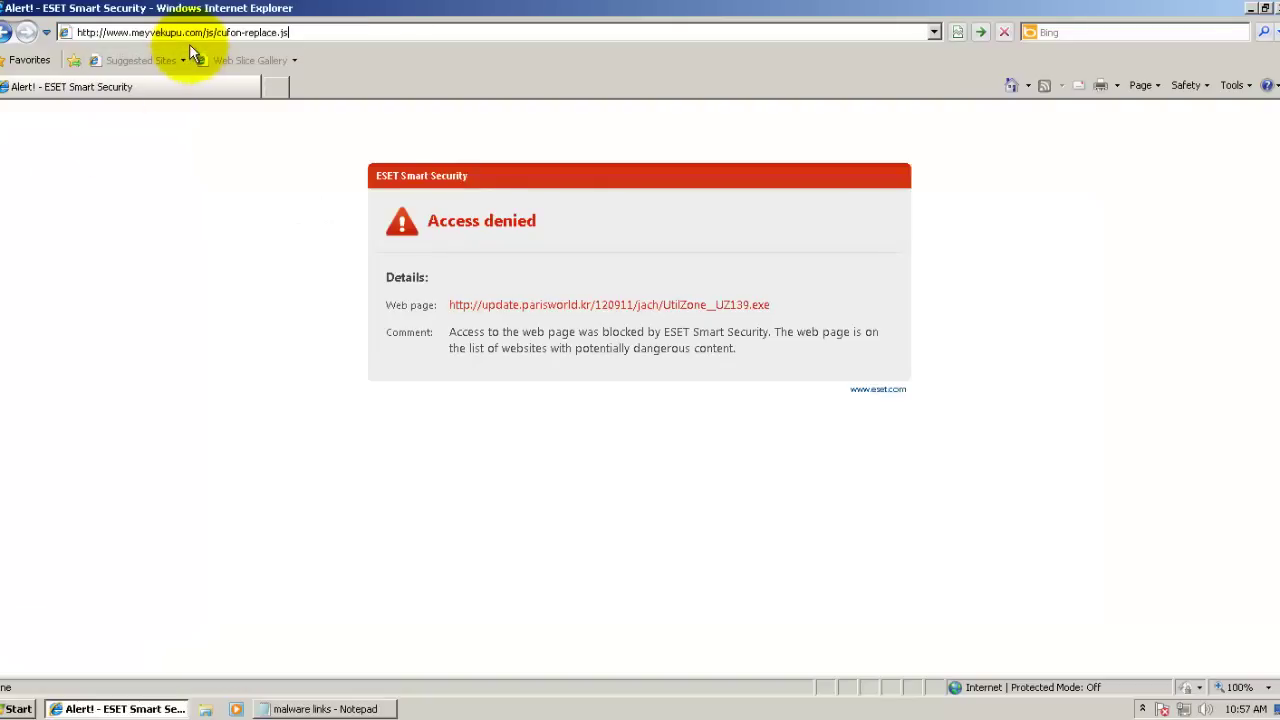
key("ctrl+v")
left_click(193, 54)
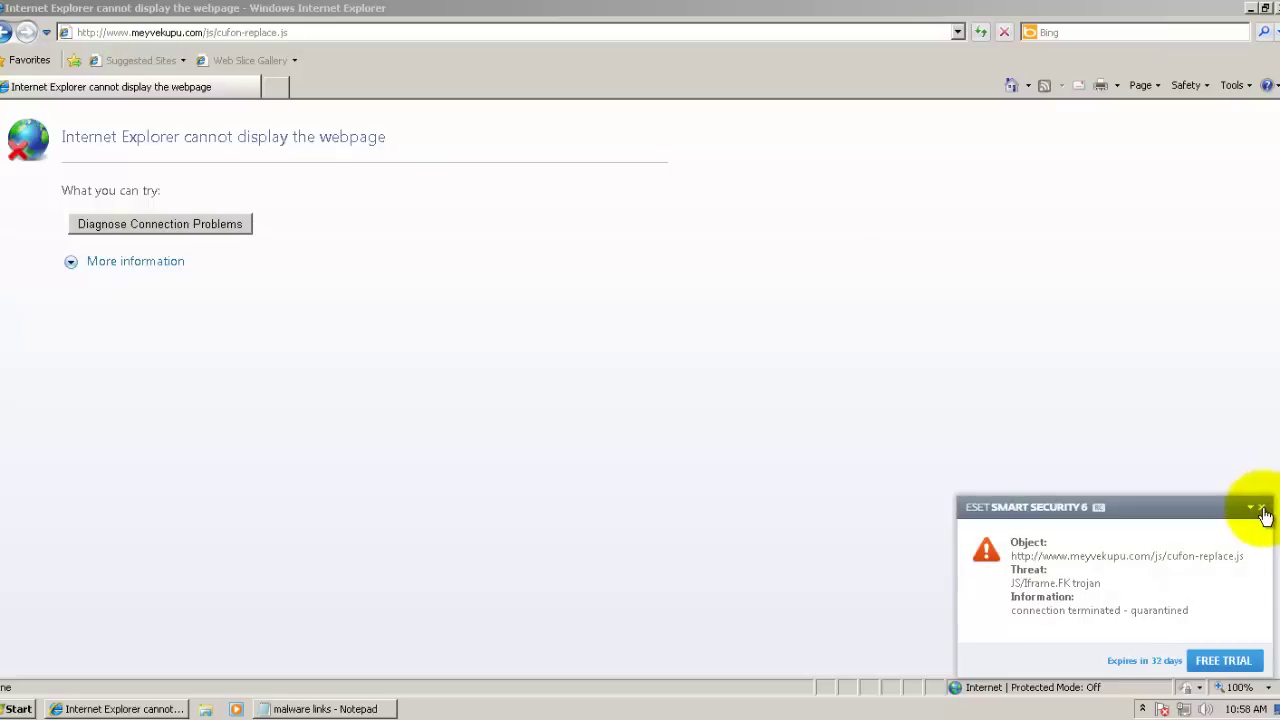
left_click(1263, 510)
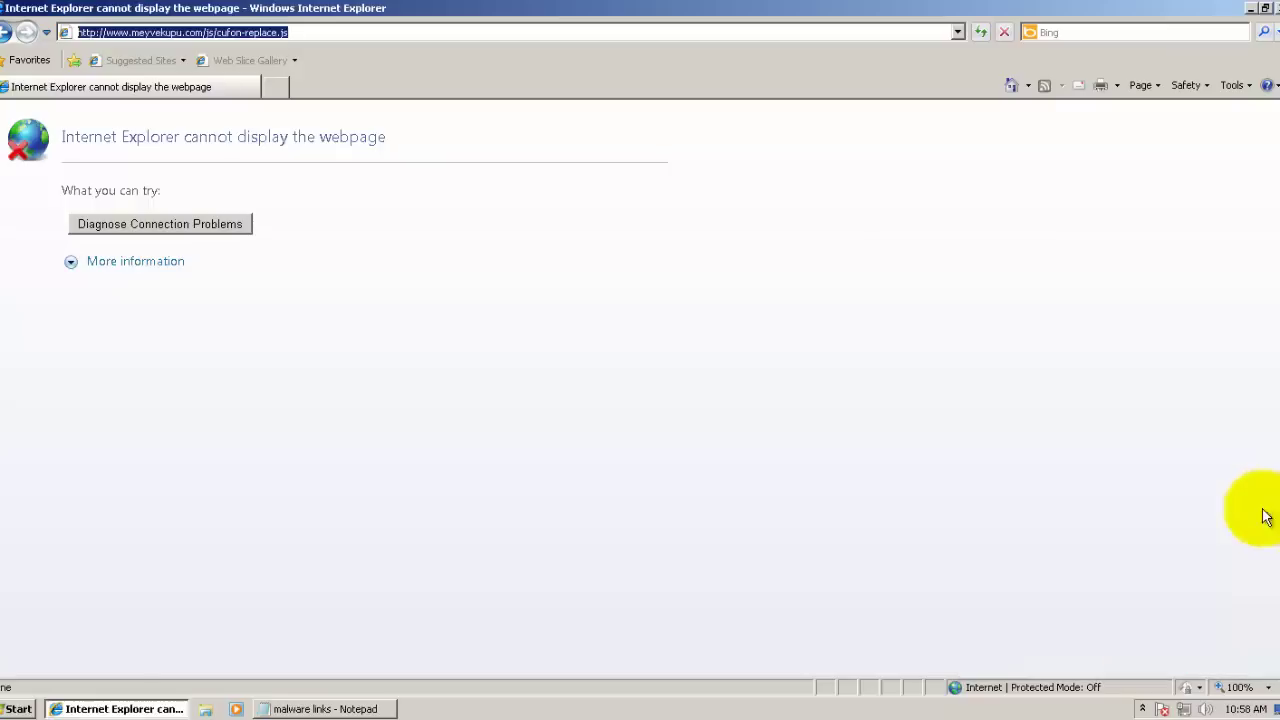
left_click(275, 87)
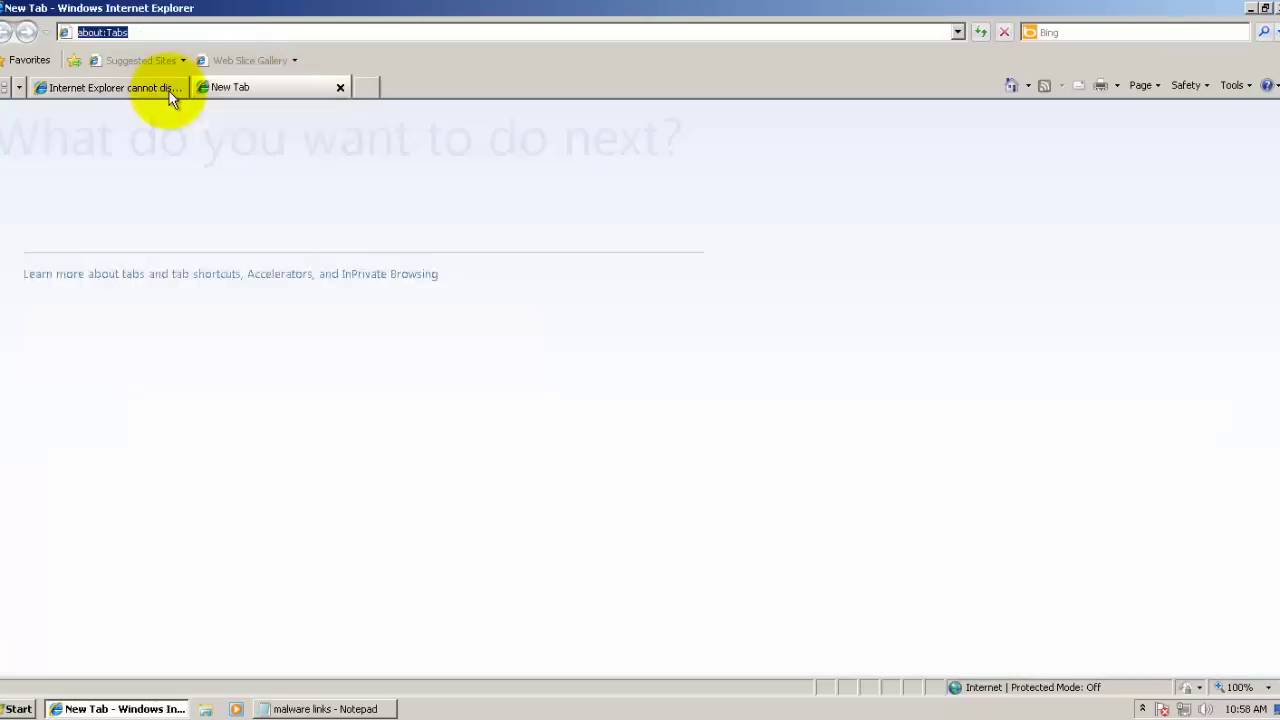
left_click(169, 90)
left_click(178, 87)
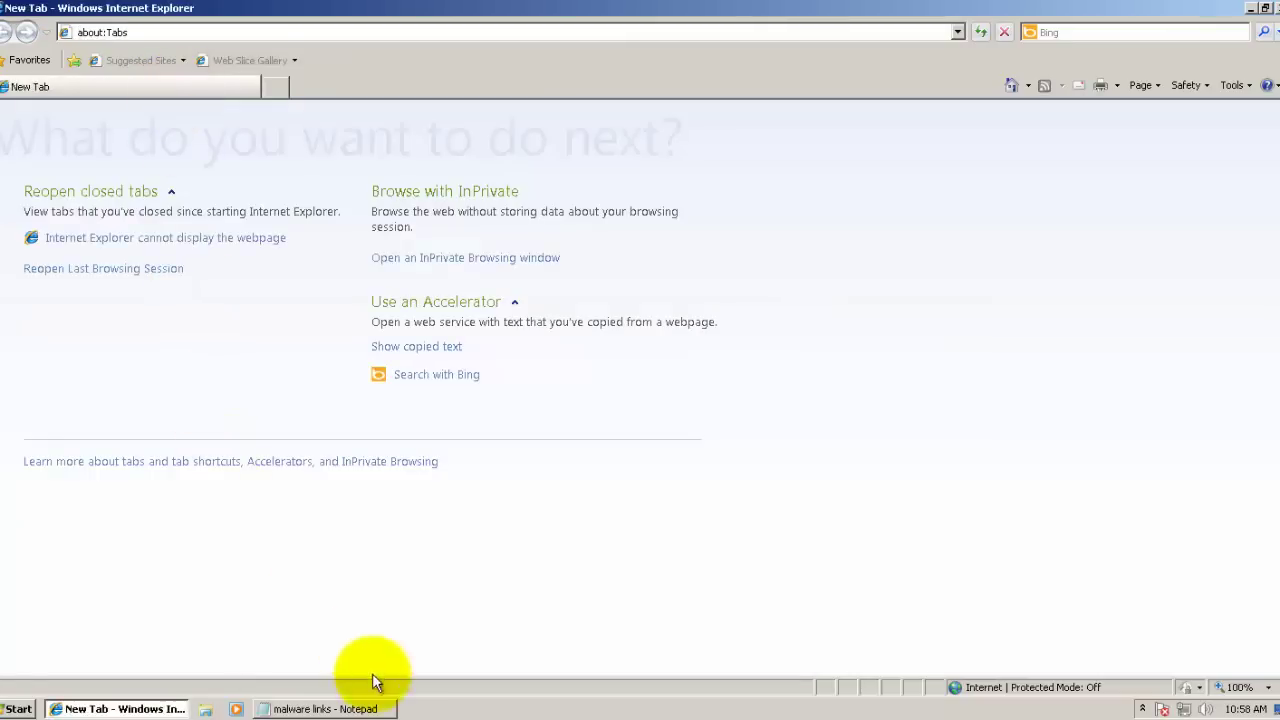
left_click(360, 709)
left_click(466, 377)
key("shift+Home")
key("ctrl+c")
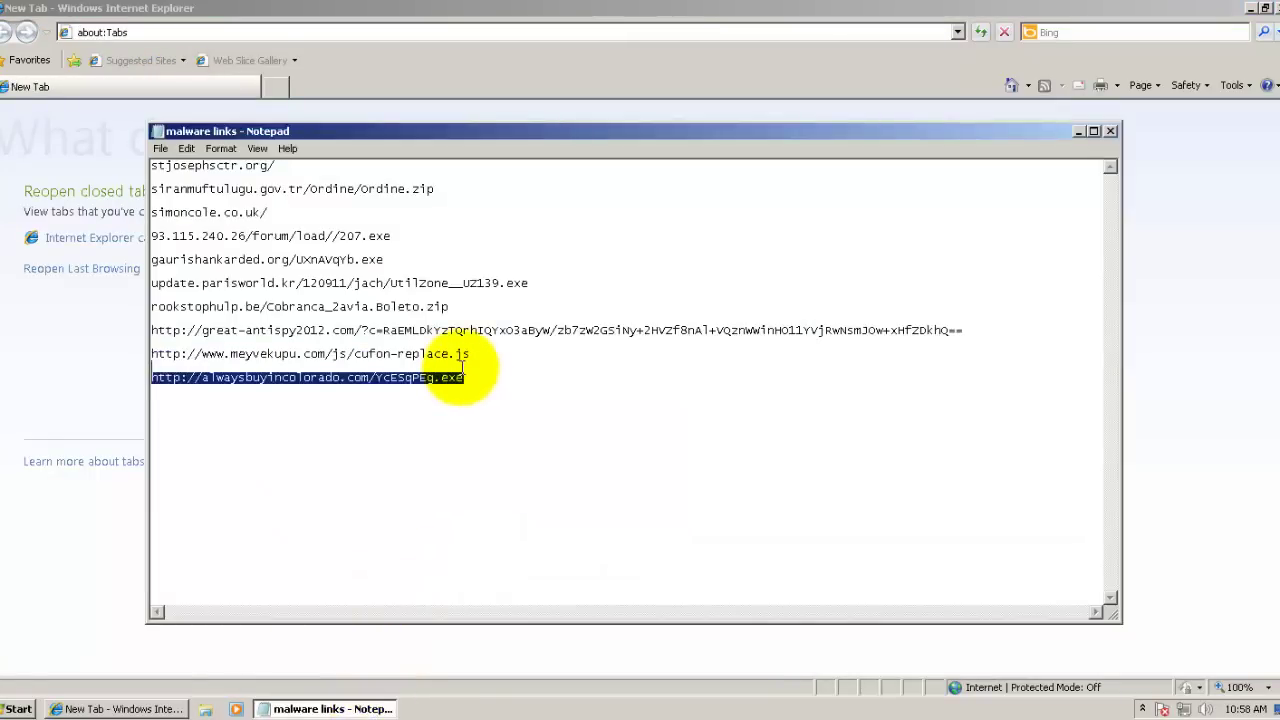
left_click(66, 329)
left_click(162, 30)
key("ctrl+v")
key("Return")
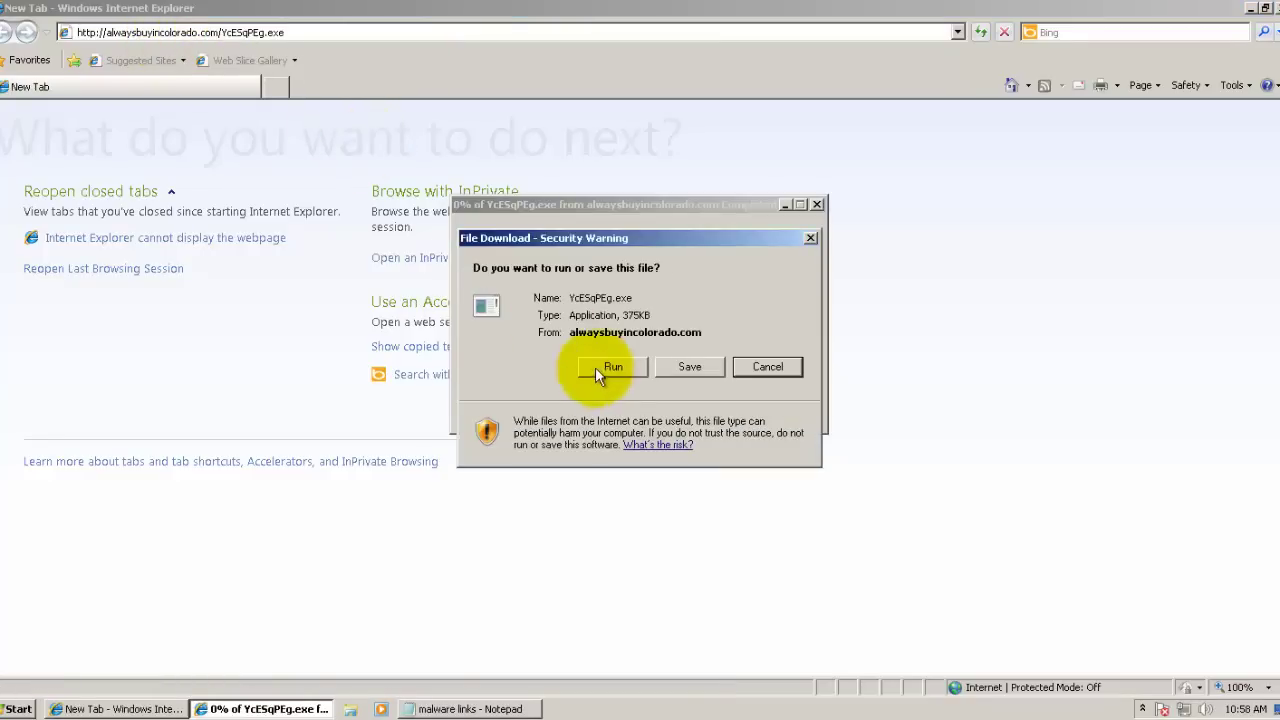
Step: Run YcESqPEg.exe from the download prompt, dismissing the download error and the ESET alert
left_click(604, 367)
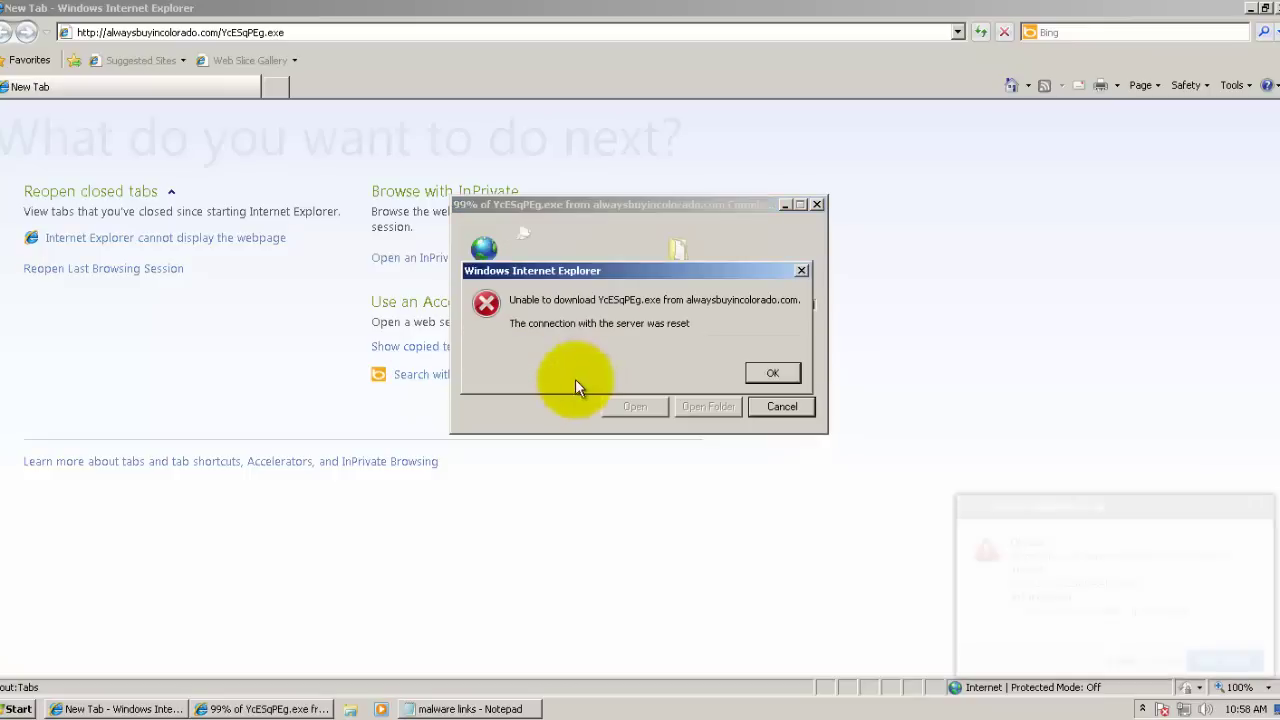
left_click(775, 374)
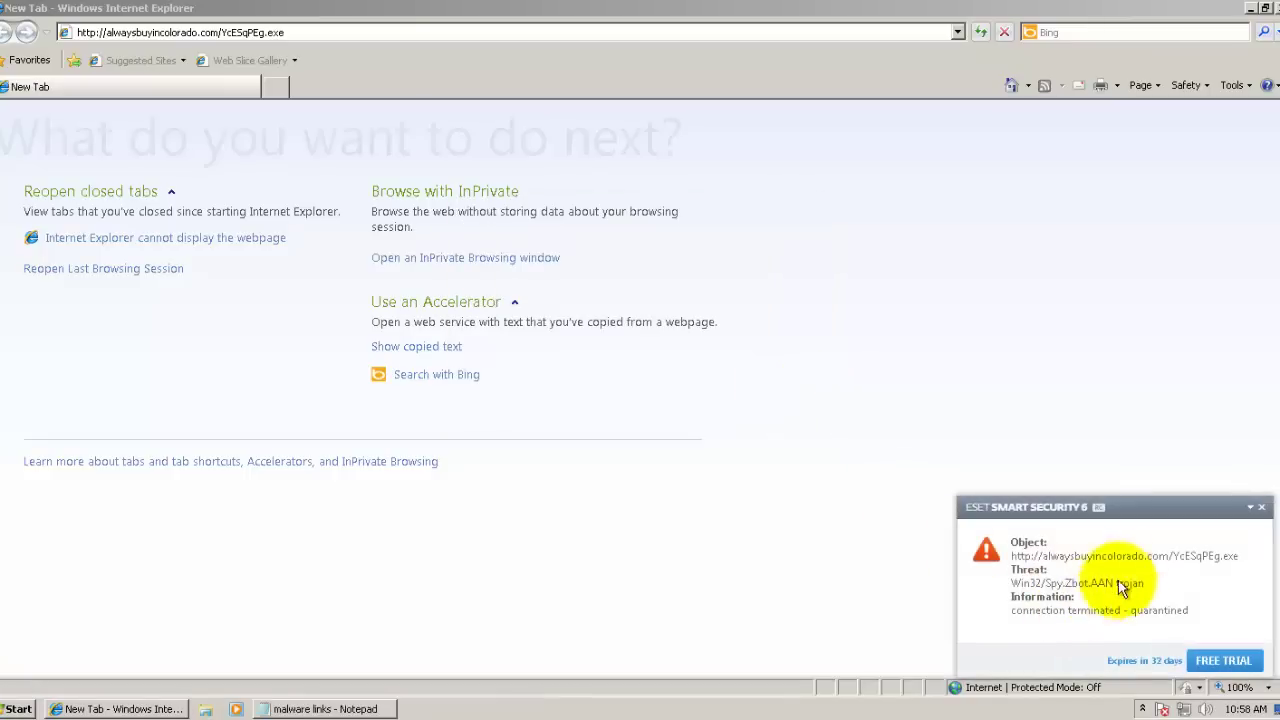
left_click(1261, 508)
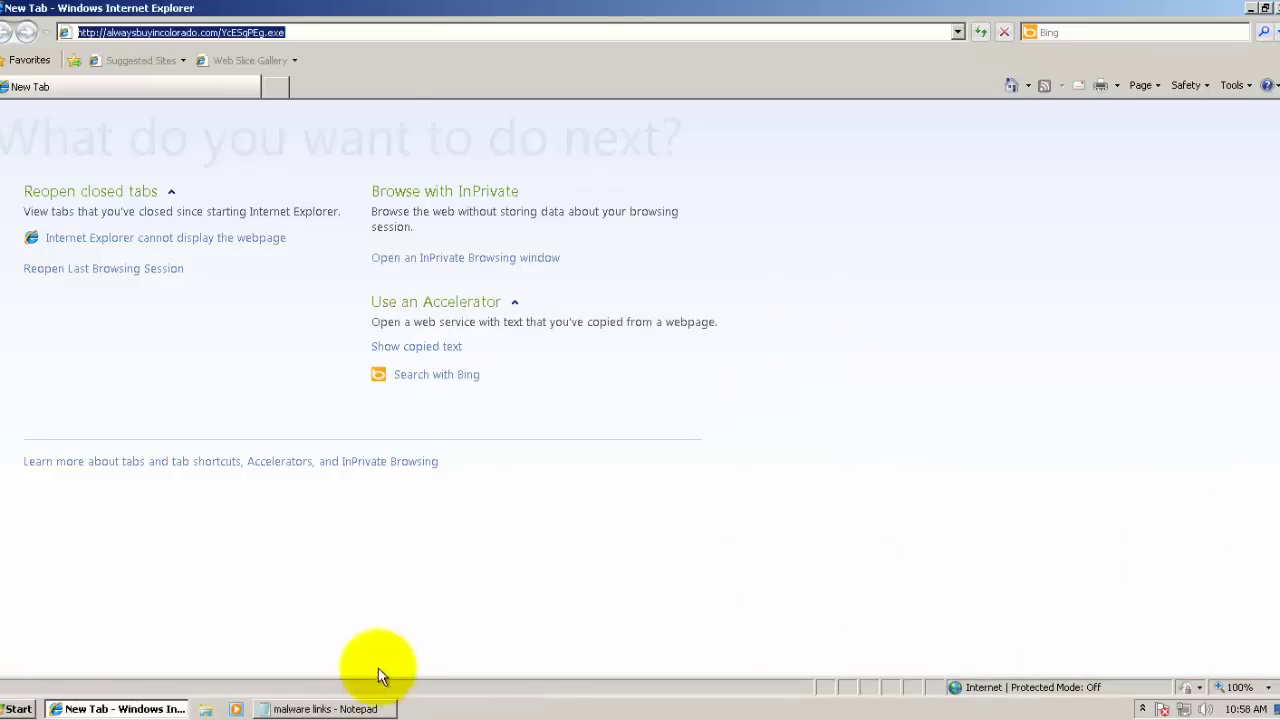
Step: Copy the great-antispy2012.com link from the malware links file into the address of a fresh Internet Explorer tab
left_click(365, 708)
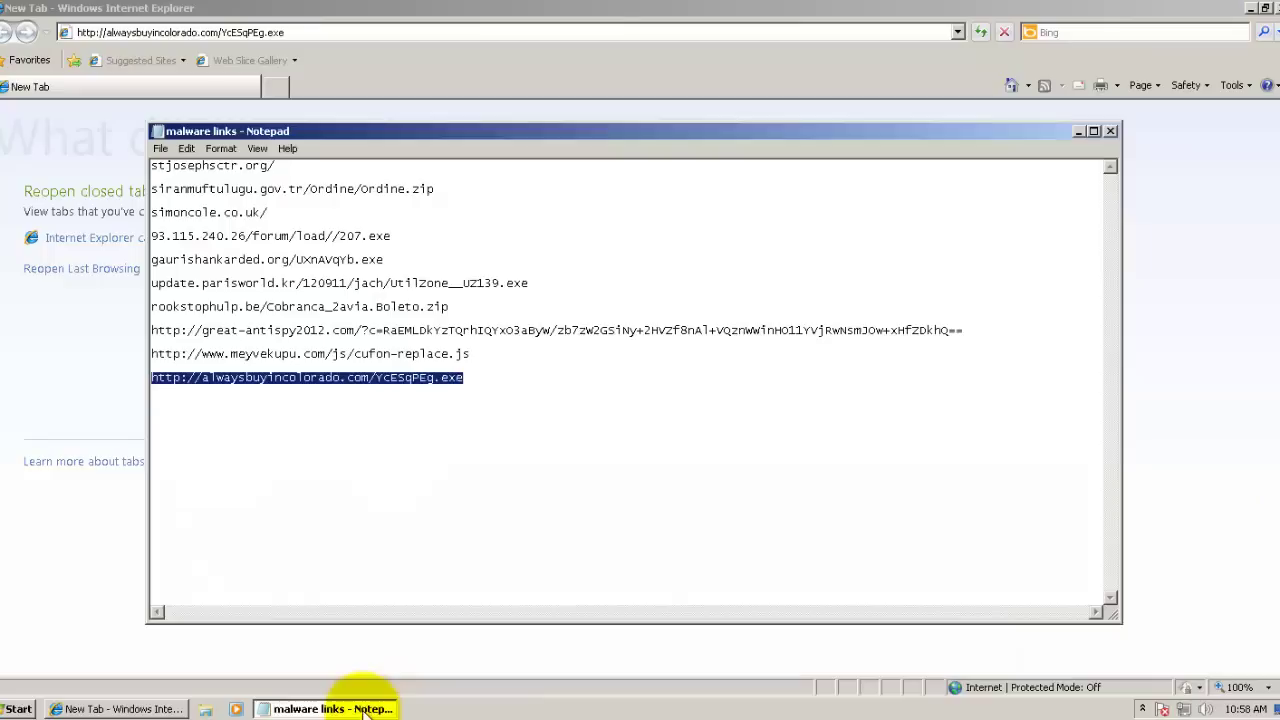
double_click(971, 329)
key("ctrl+c")
left_click(67, 345)
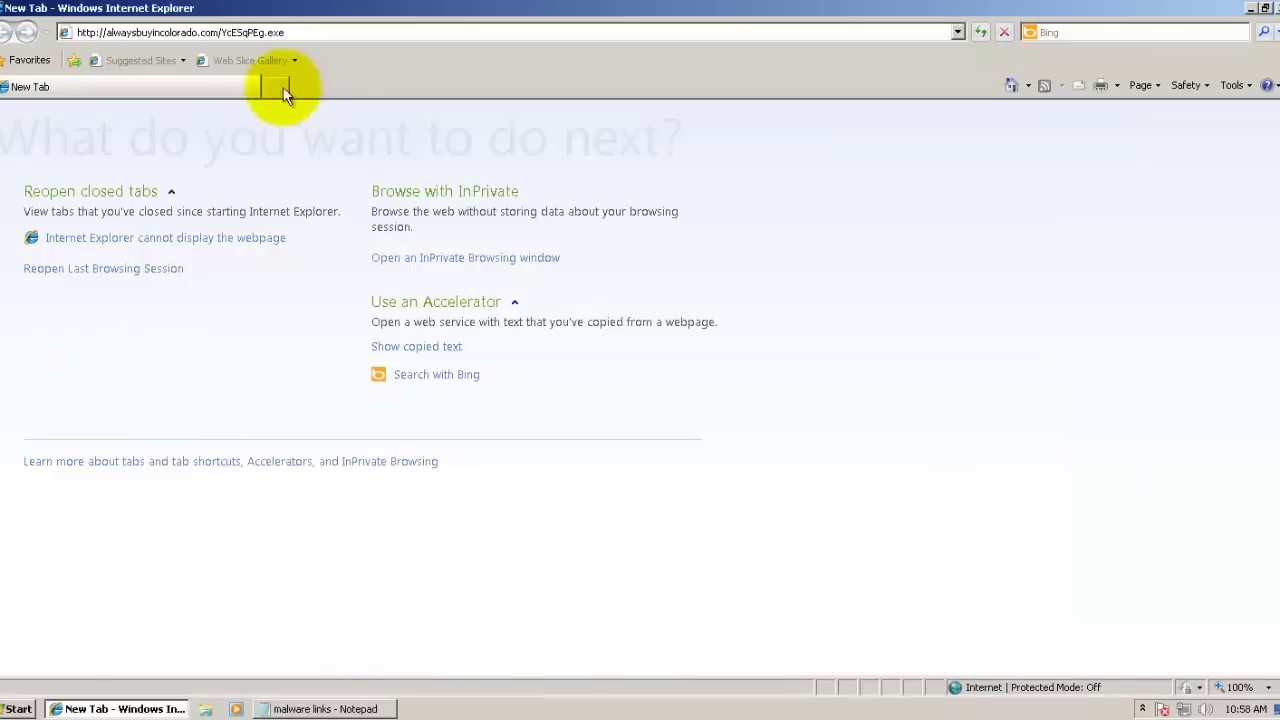
left_click(275, 87)
left_click(168, 82)
left_click(173, 87)
key("ctrl+v")
key("Return")
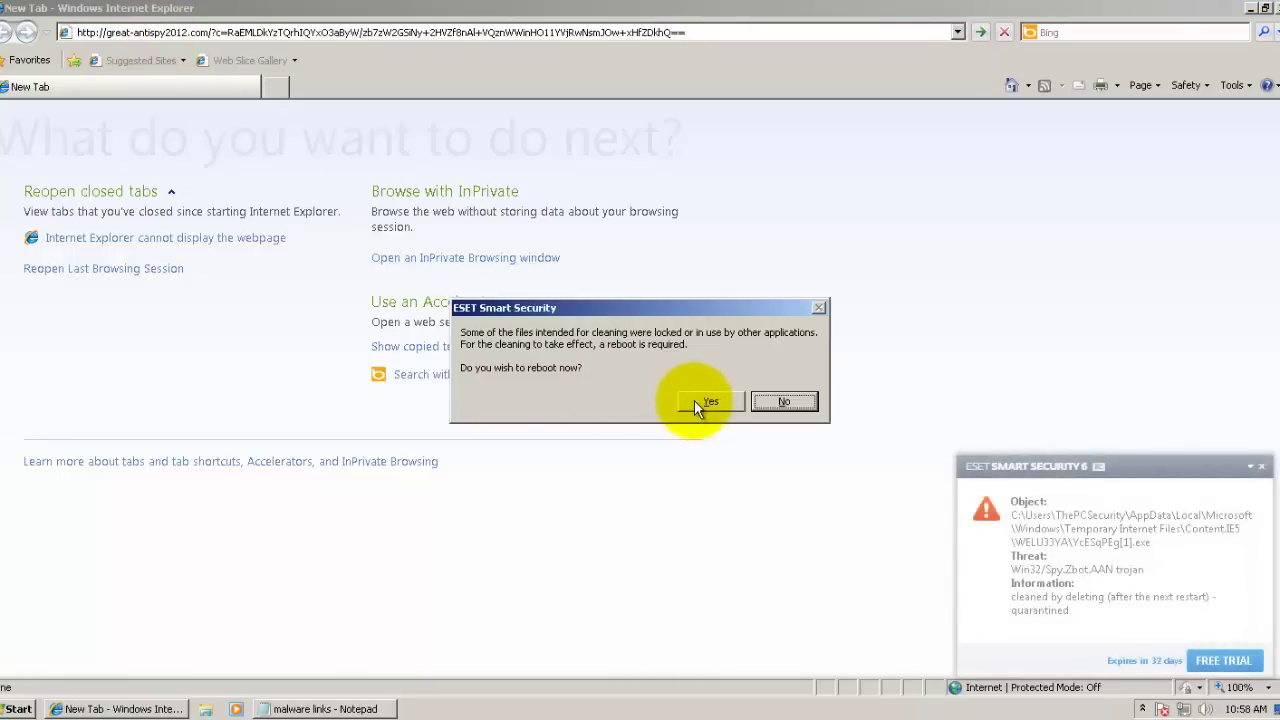
Step: Decline the ESET reboot request, load the great-antispy2012.com link, and dismiss the ESET alerts
left_click(780, 404)
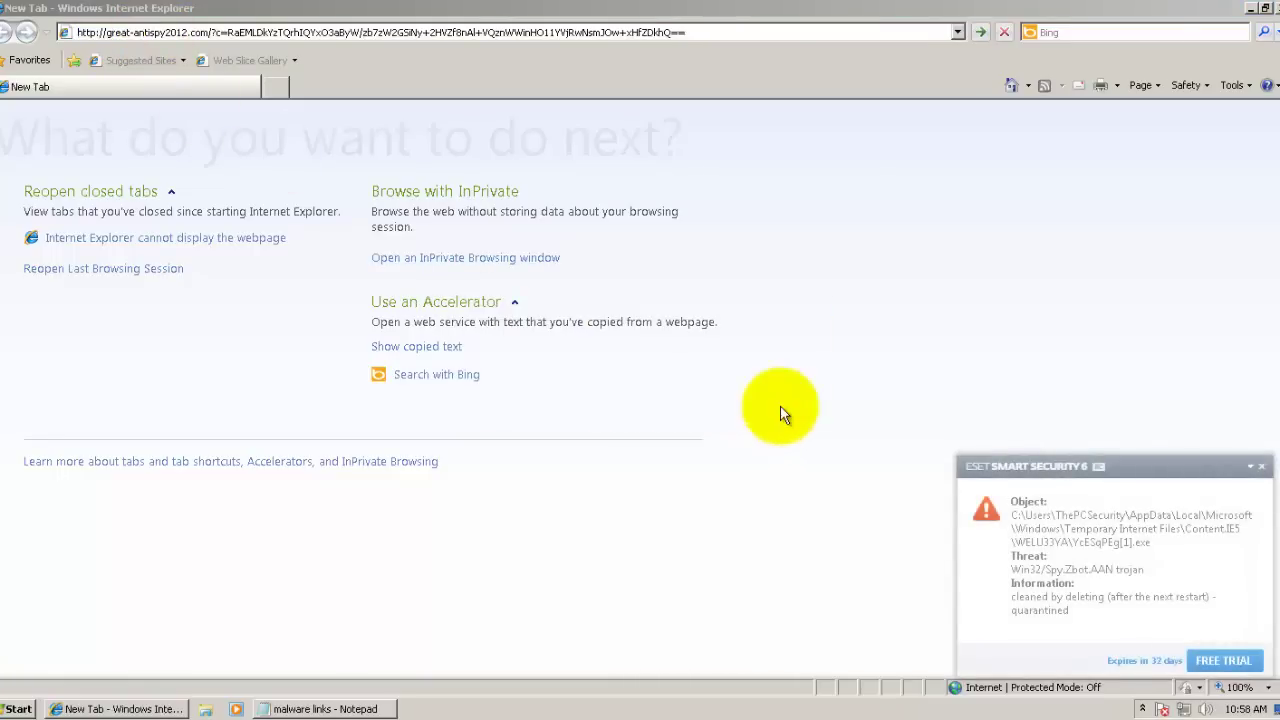
left_click(314, 38)
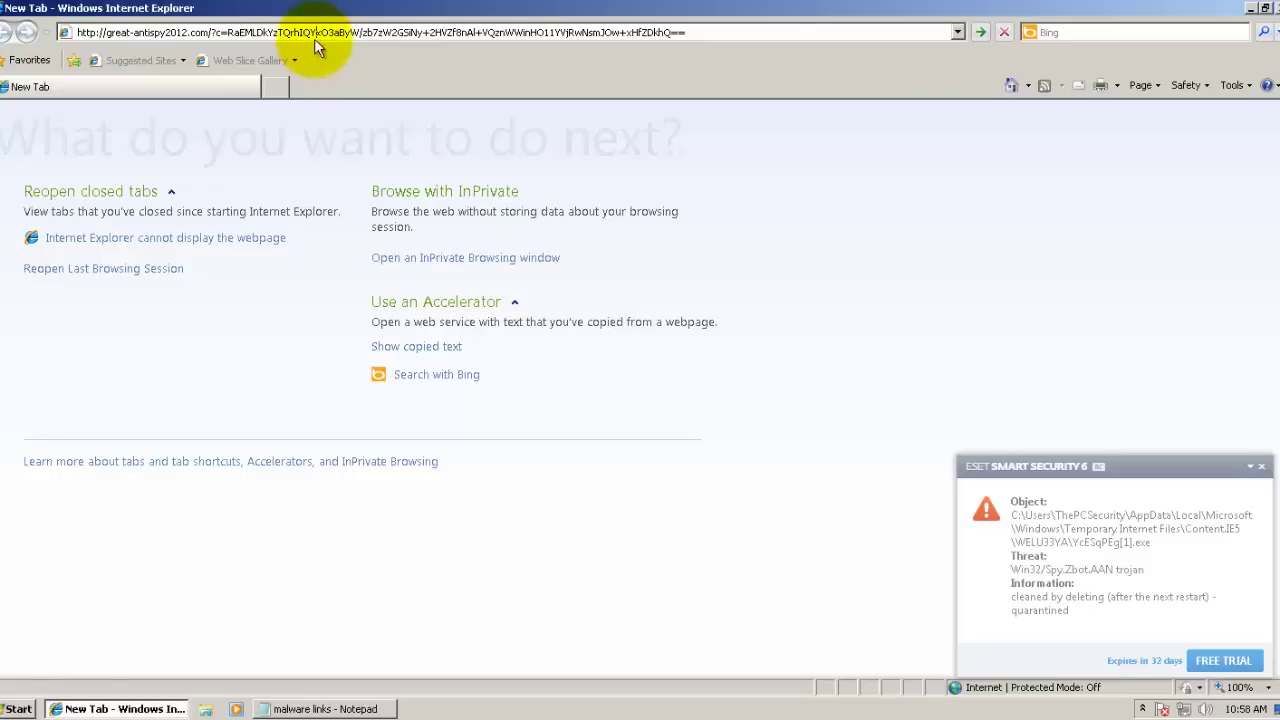
left_click(1260, 473)
key("Return")
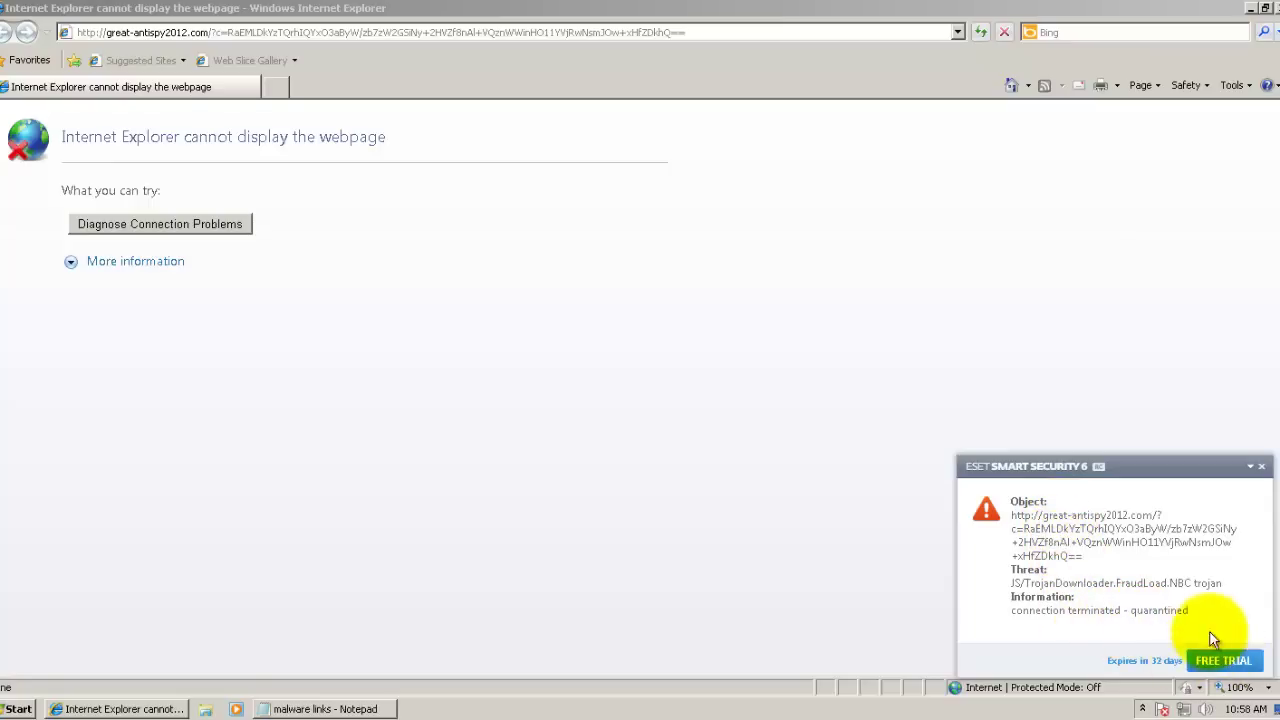
left_click(1263, 470)
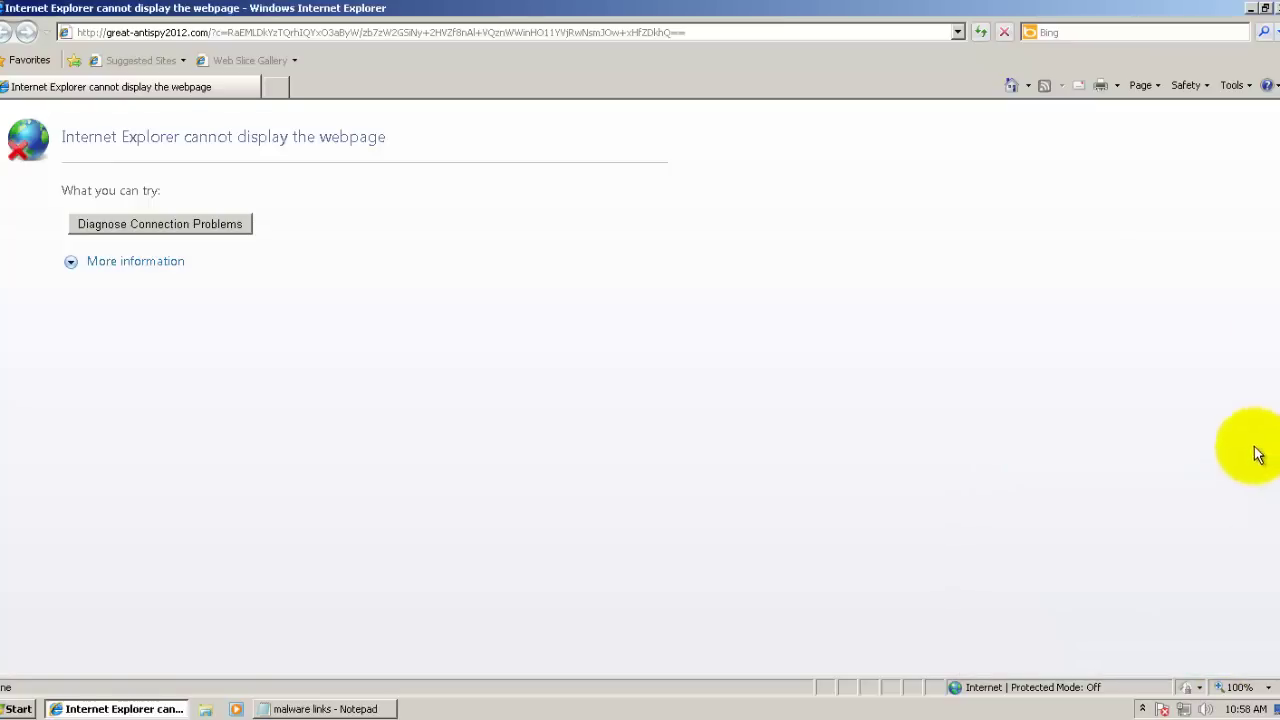
Step: Close Internet Explorer and the malware links file, and restart Windows
left_click(1275, 8)
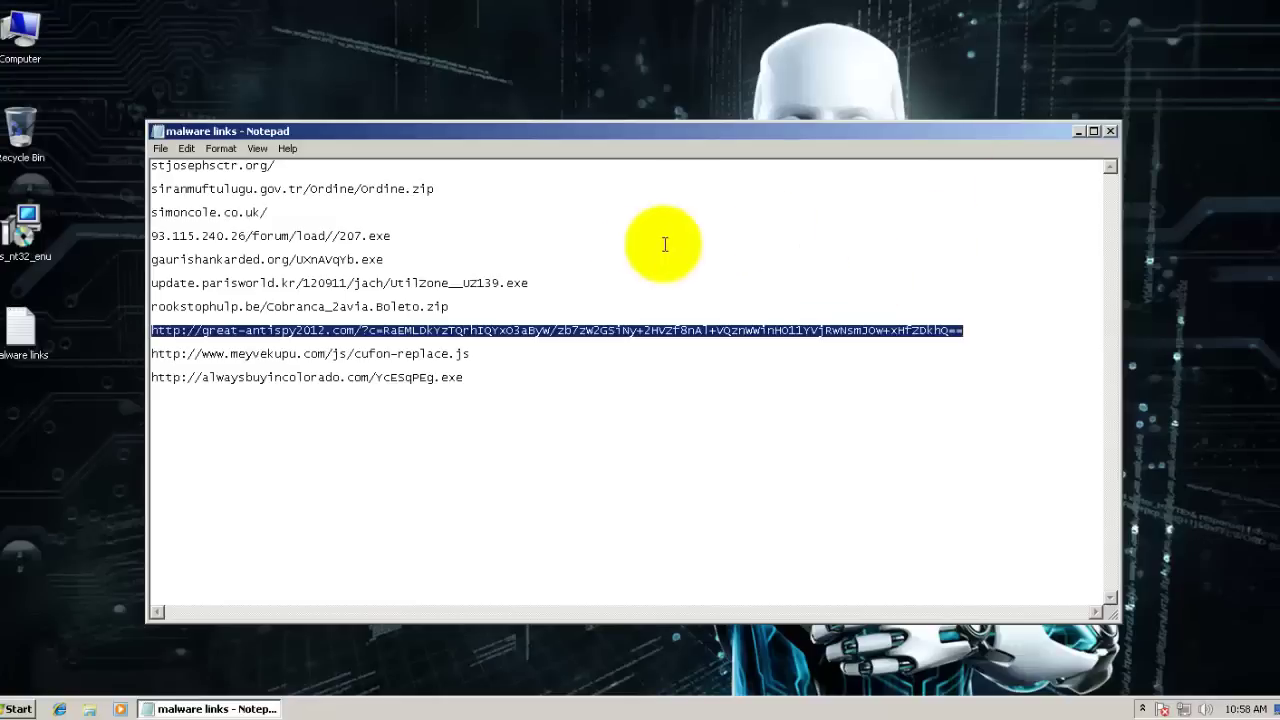
left_click(1112, 131)
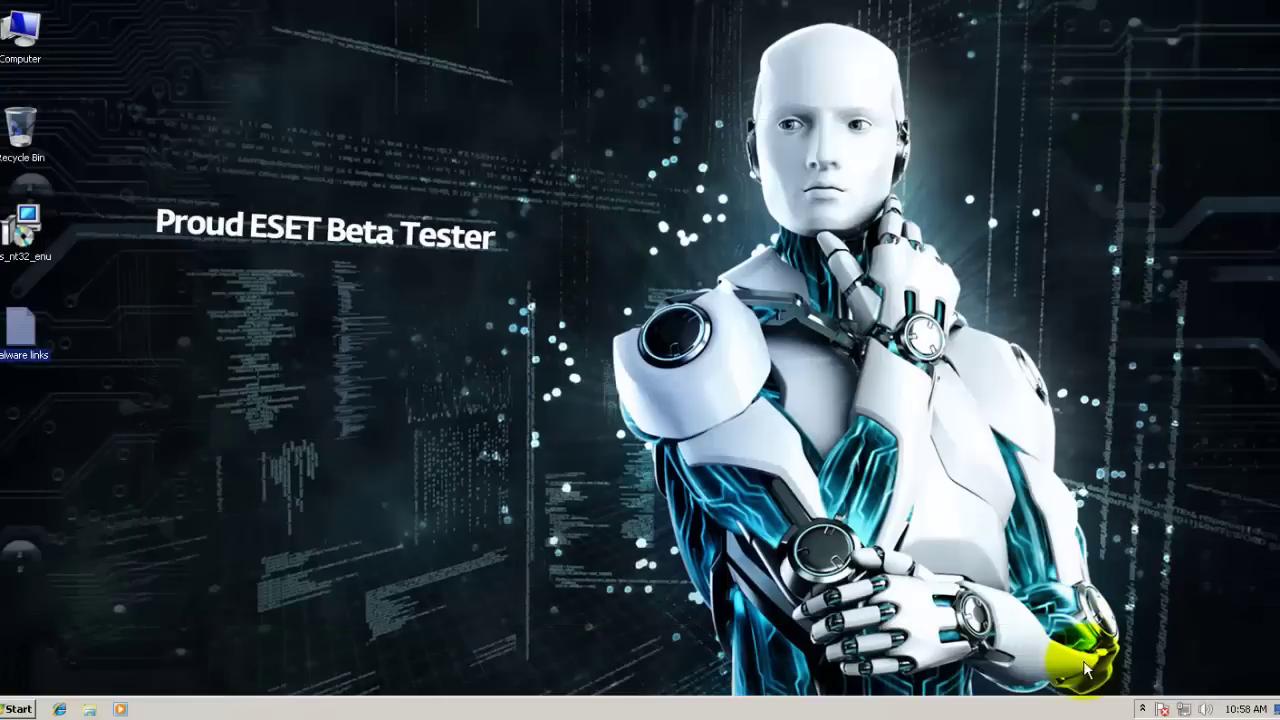
left_click(12, 710)
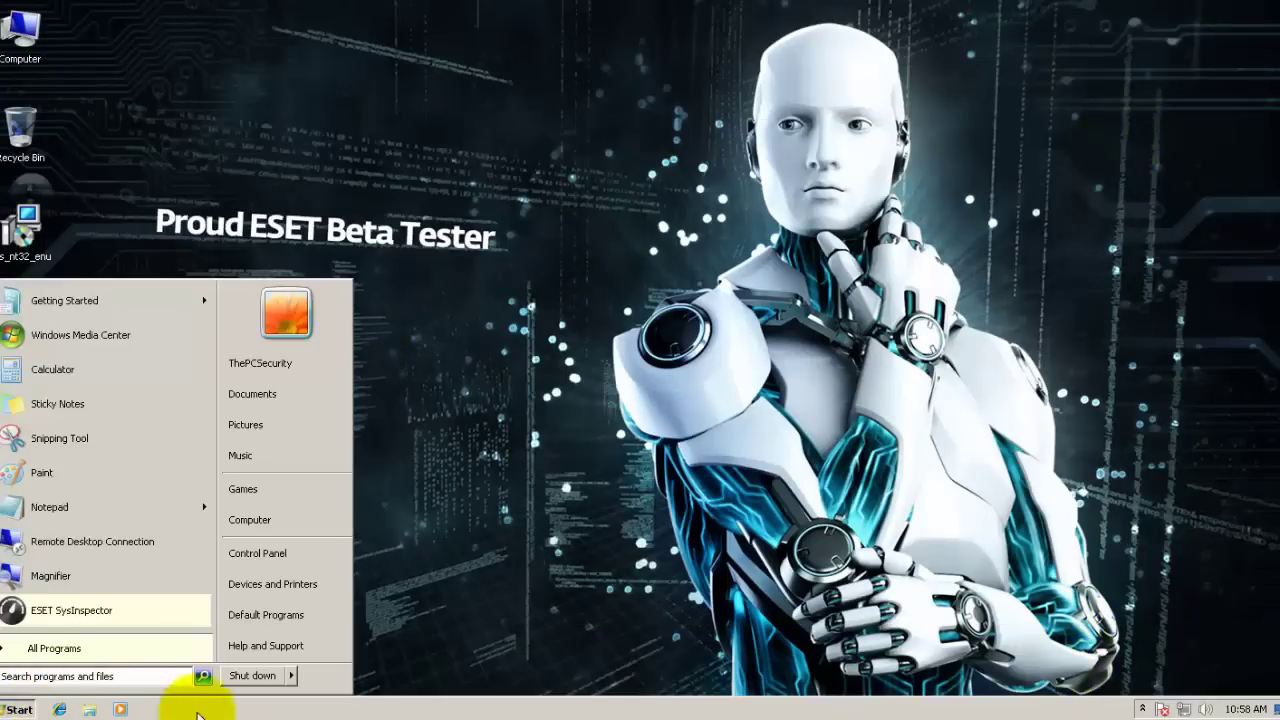
mouse_move(292, 675)
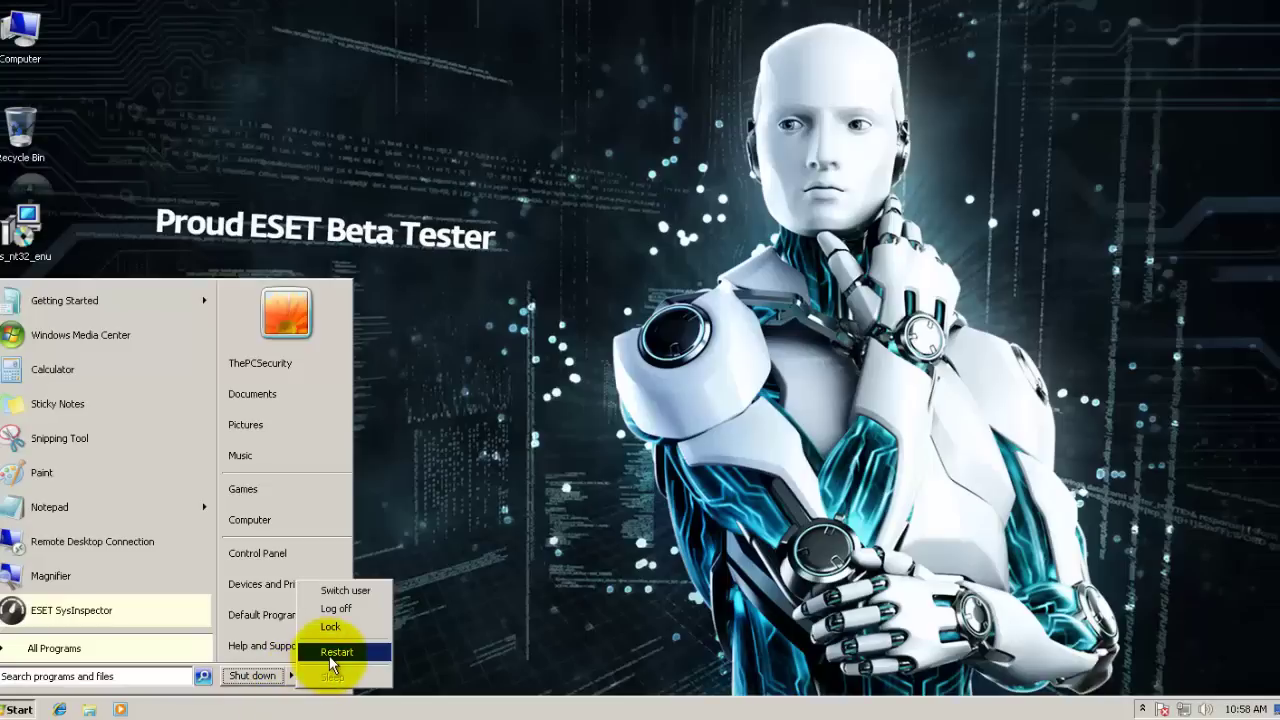
left_click(331, 652)
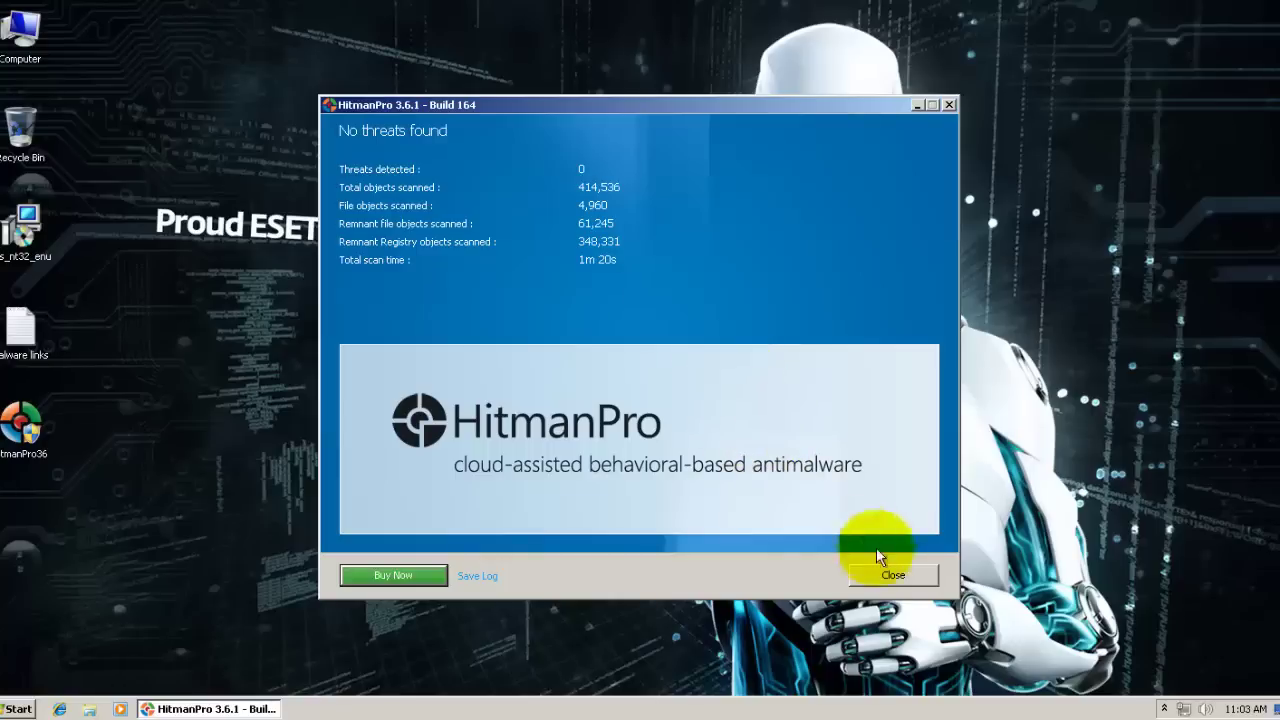
Step: Close the HitmanPro scan results and open Windows Task Manager
left_click(893, 575)
right_click(585, 710)
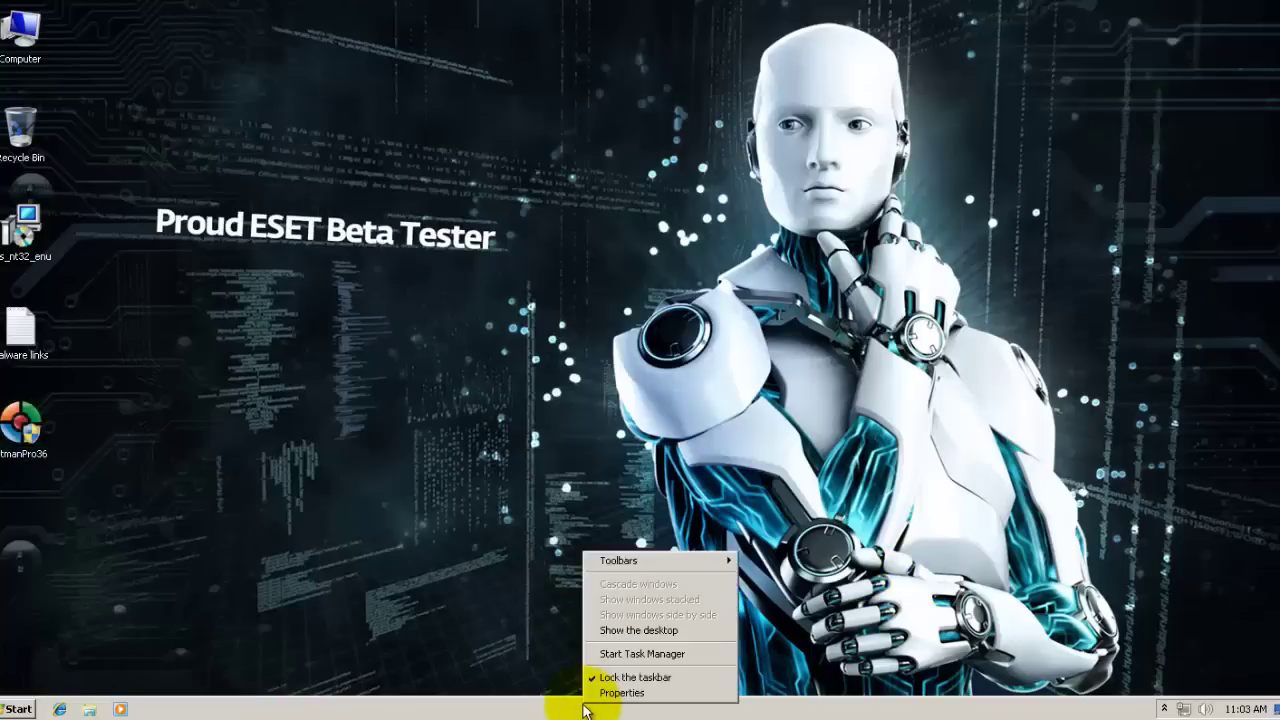
left_click(612, 660)
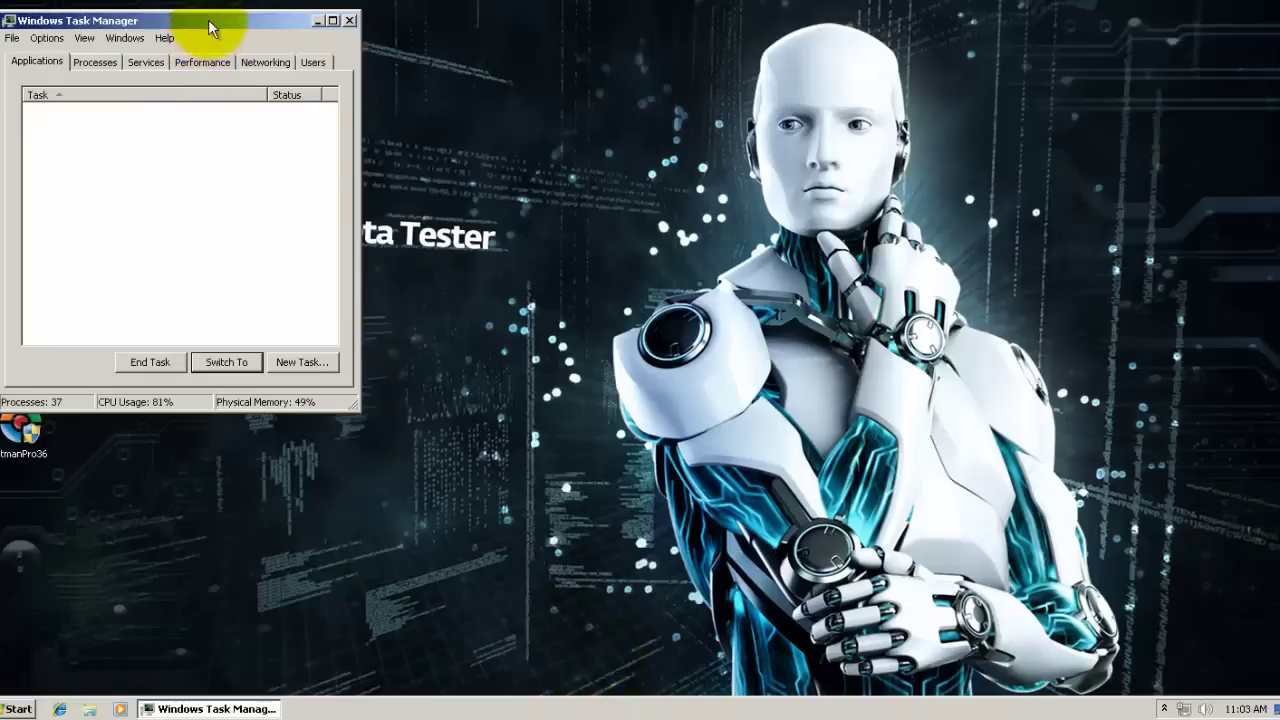
Step: Show the running processes in a maximized Task Manager and widen the Description column to read full descriptions
left_click_drag(205, 20, 563, 182)
left_click(432, 210)
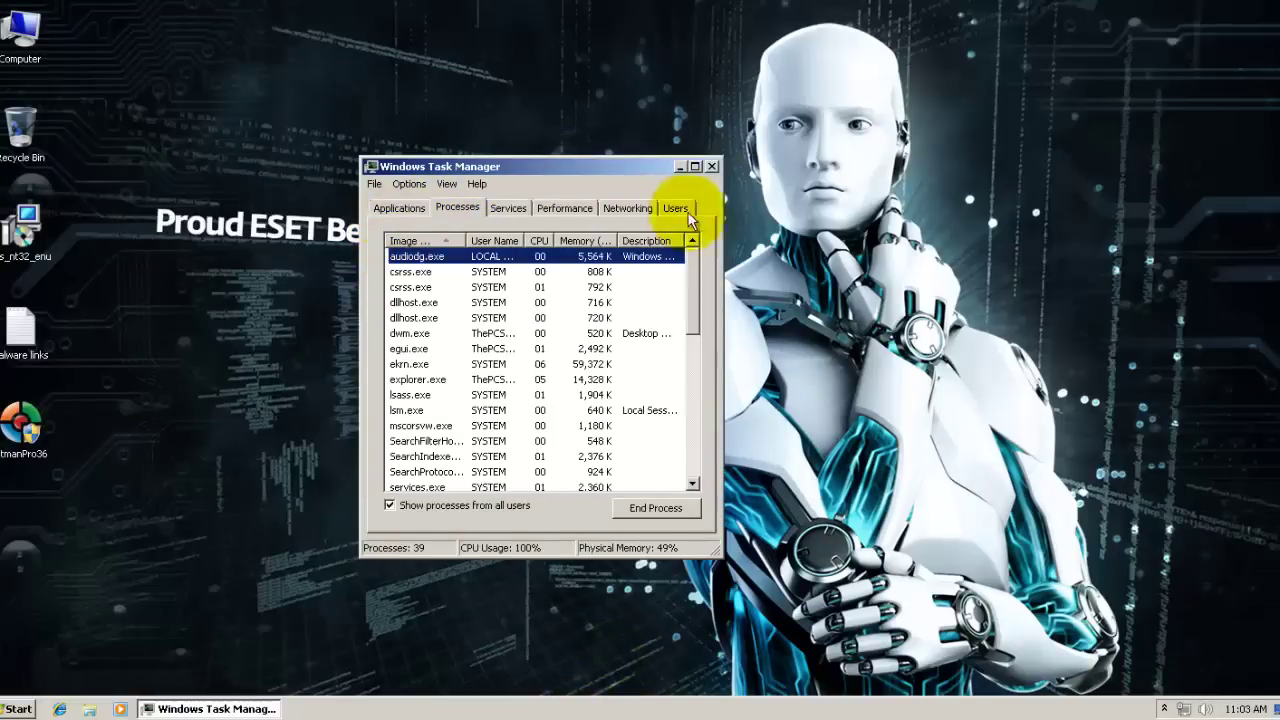
left_click(695, 167)
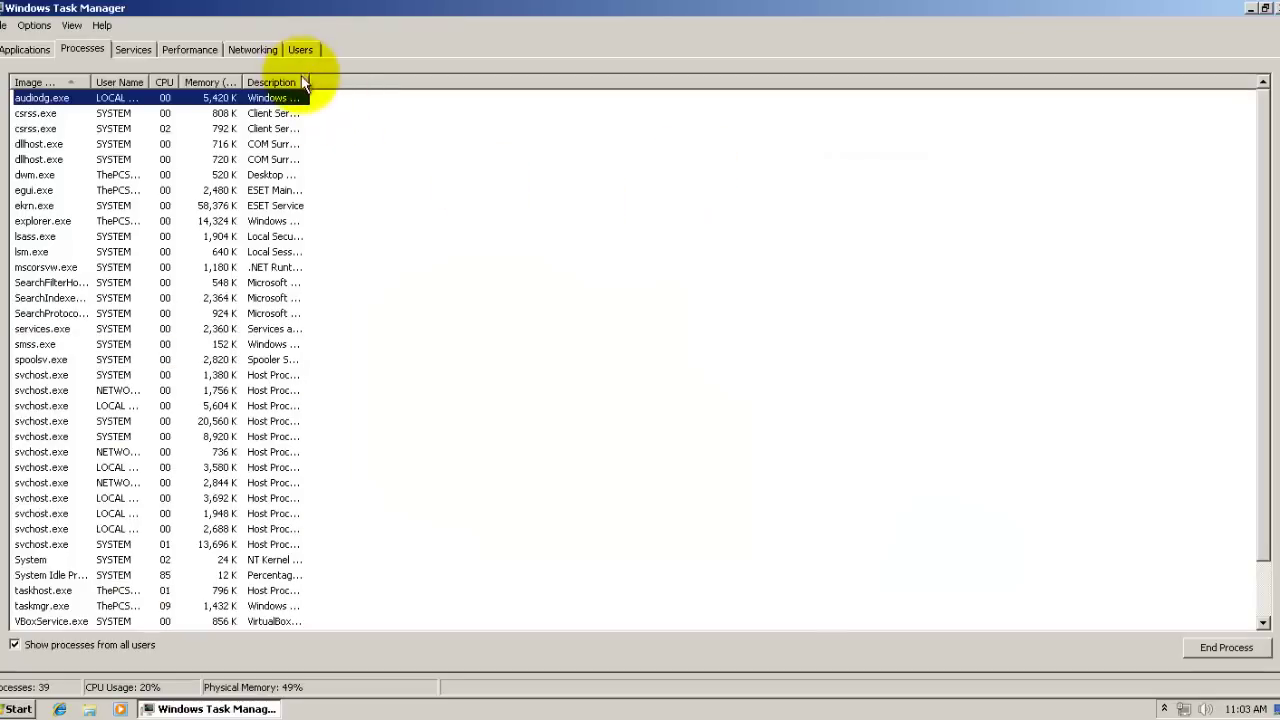
left_click_drag(302, 77, 747, 88)
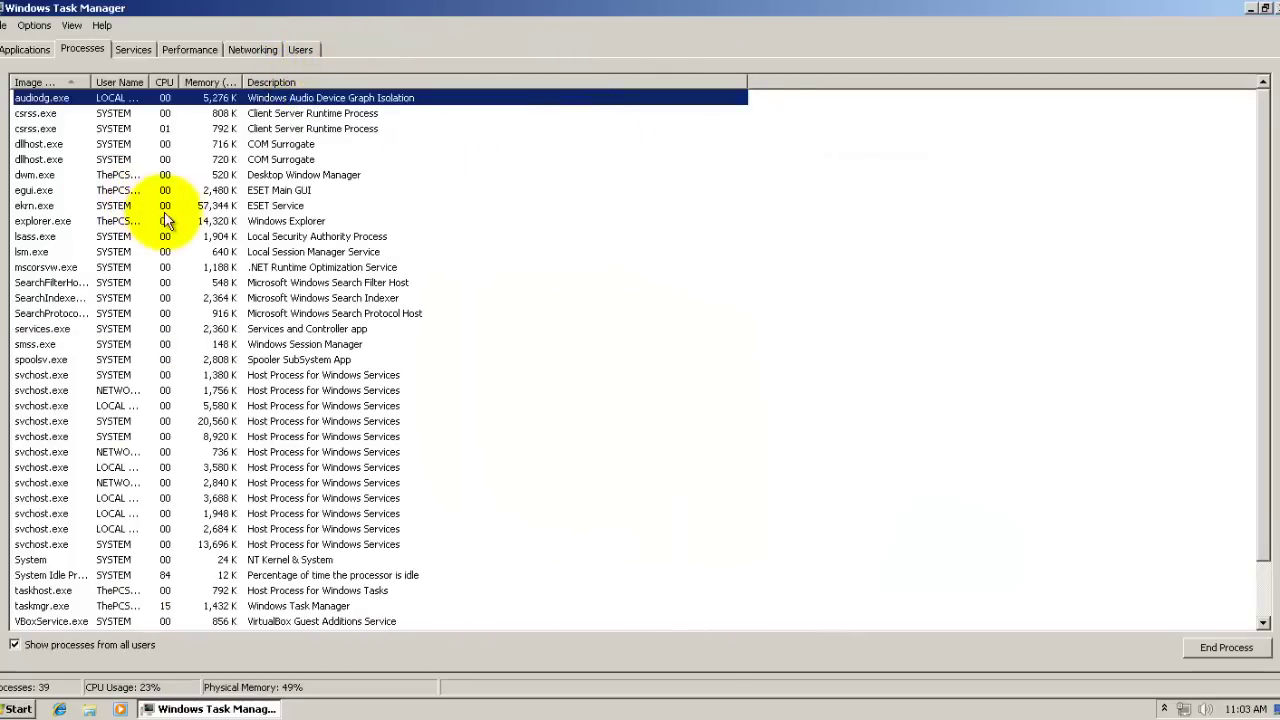
Step: Examine the process list for suspicious entries and the memory use of egui.exe and ekrn.exe, and close Task Manager
left_click(167, 206)
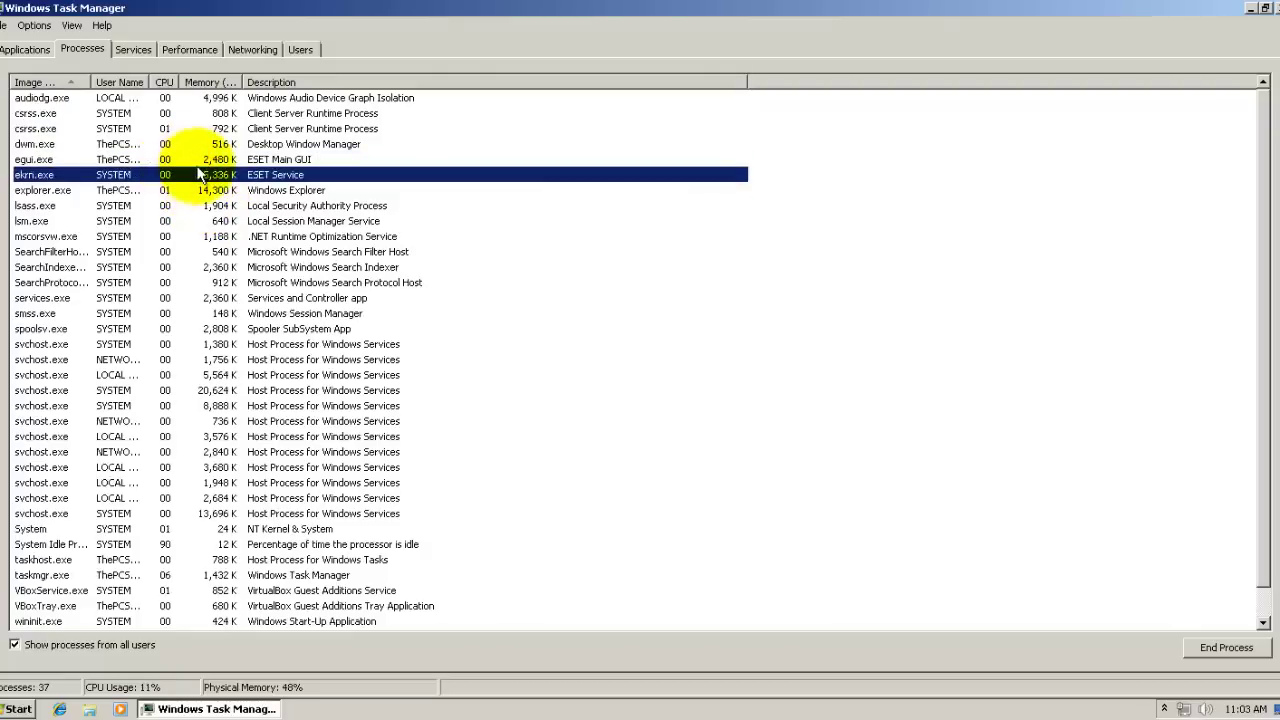
left_click(203, 176)
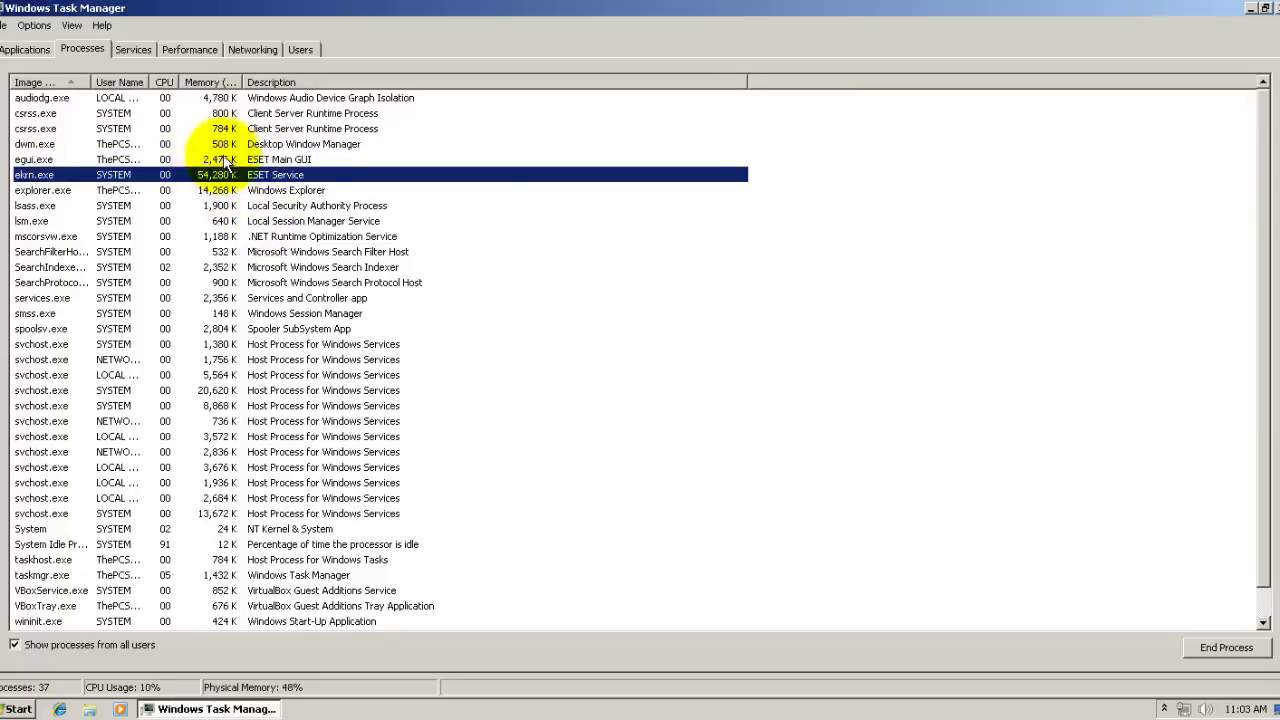
left_click(226, 160)
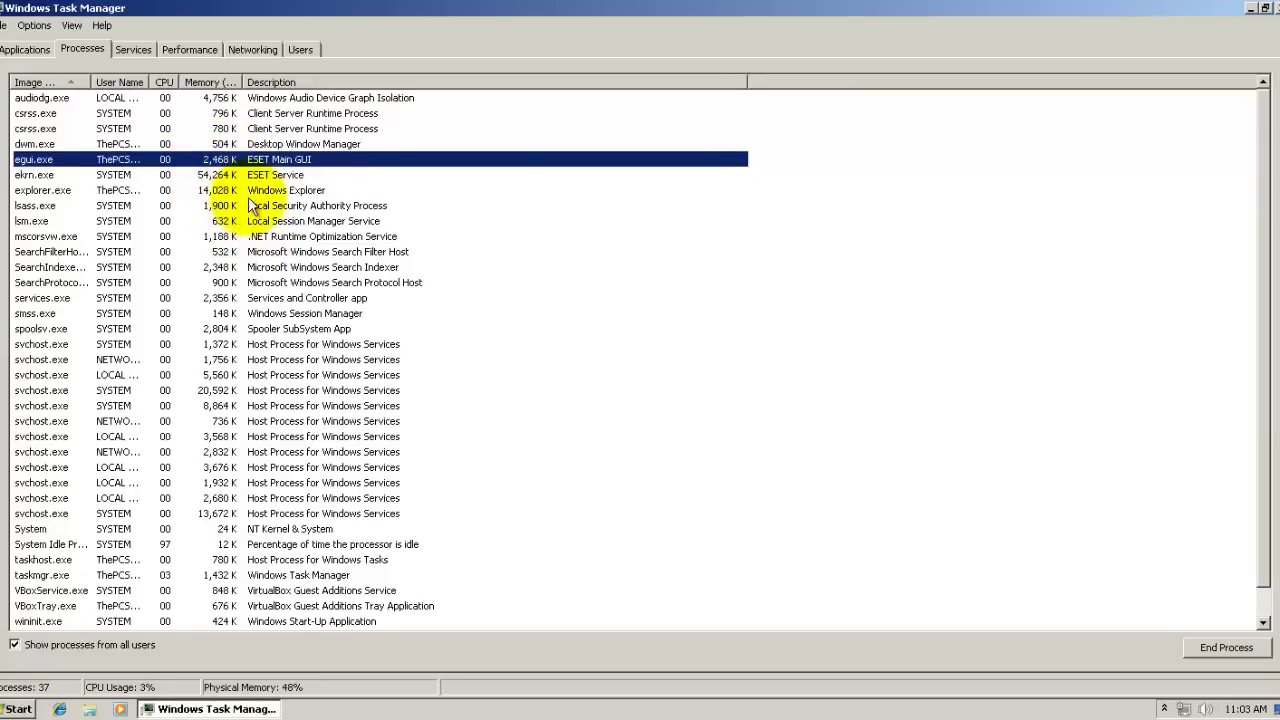
left_click(256, 222)
scroll(258, 230, "down", 1)
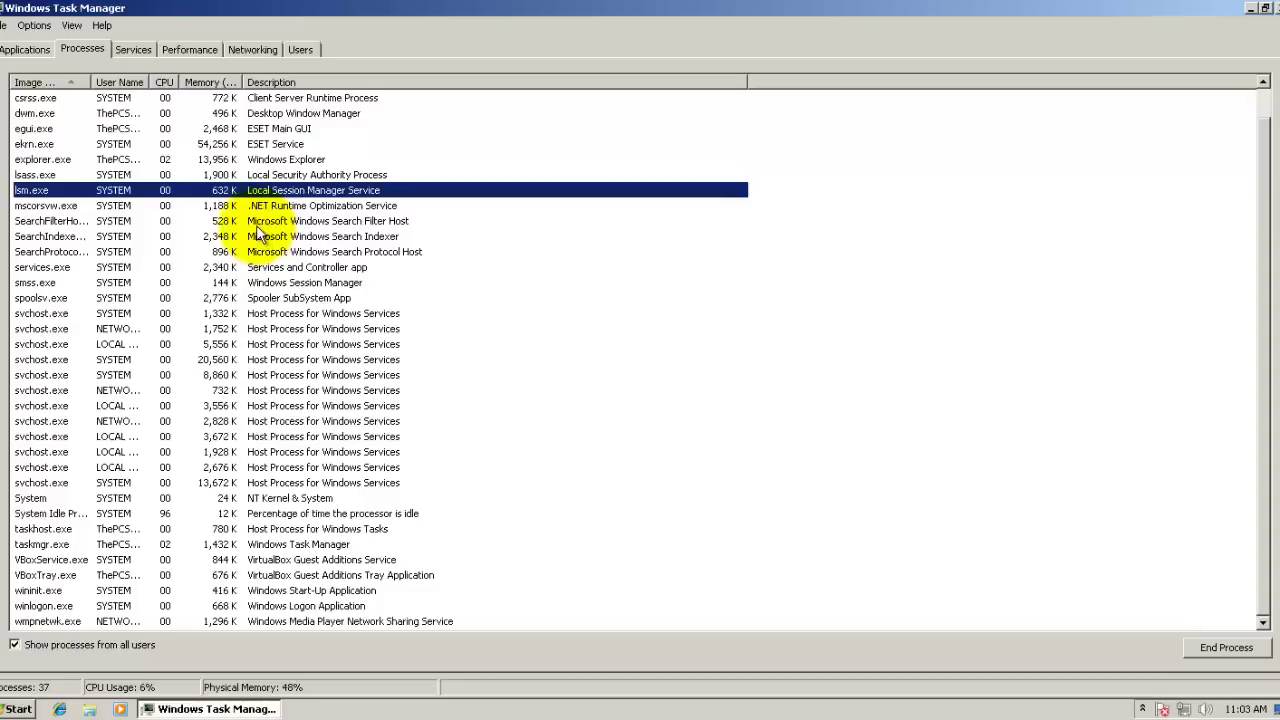
scroll(256, 228, "up", 1)
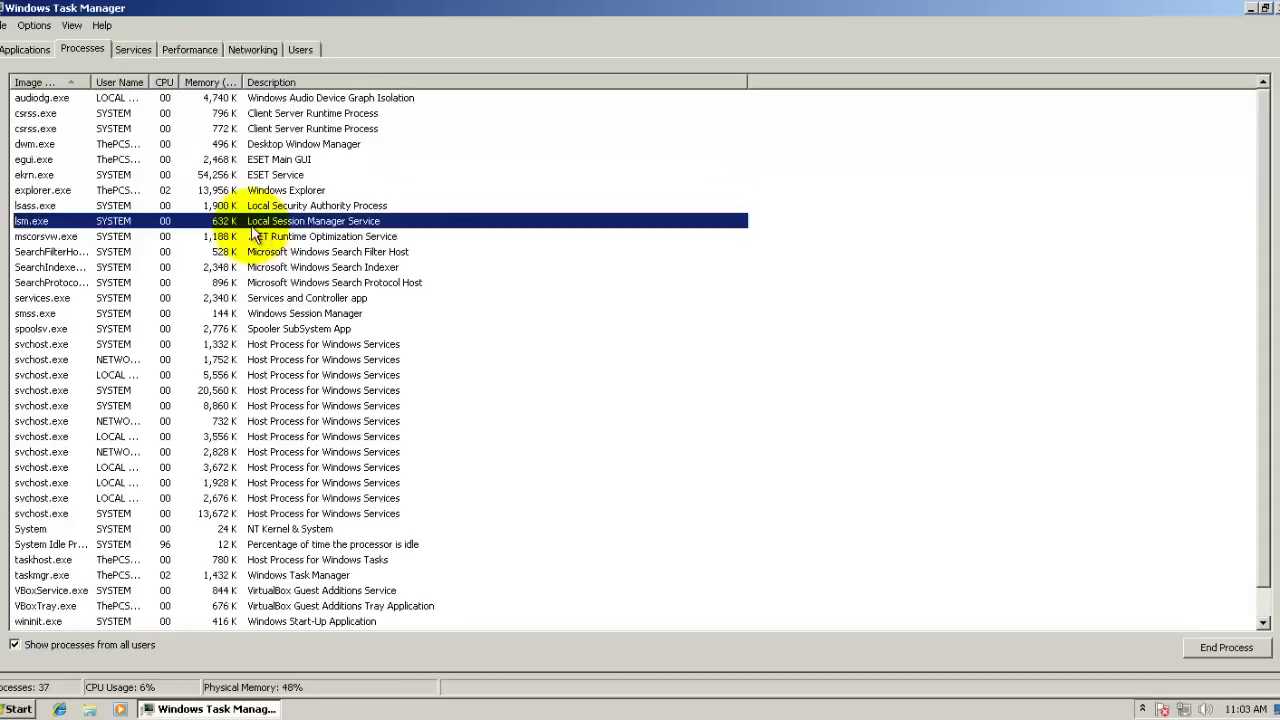
left_click(56, 161)
left_click(58, 178)
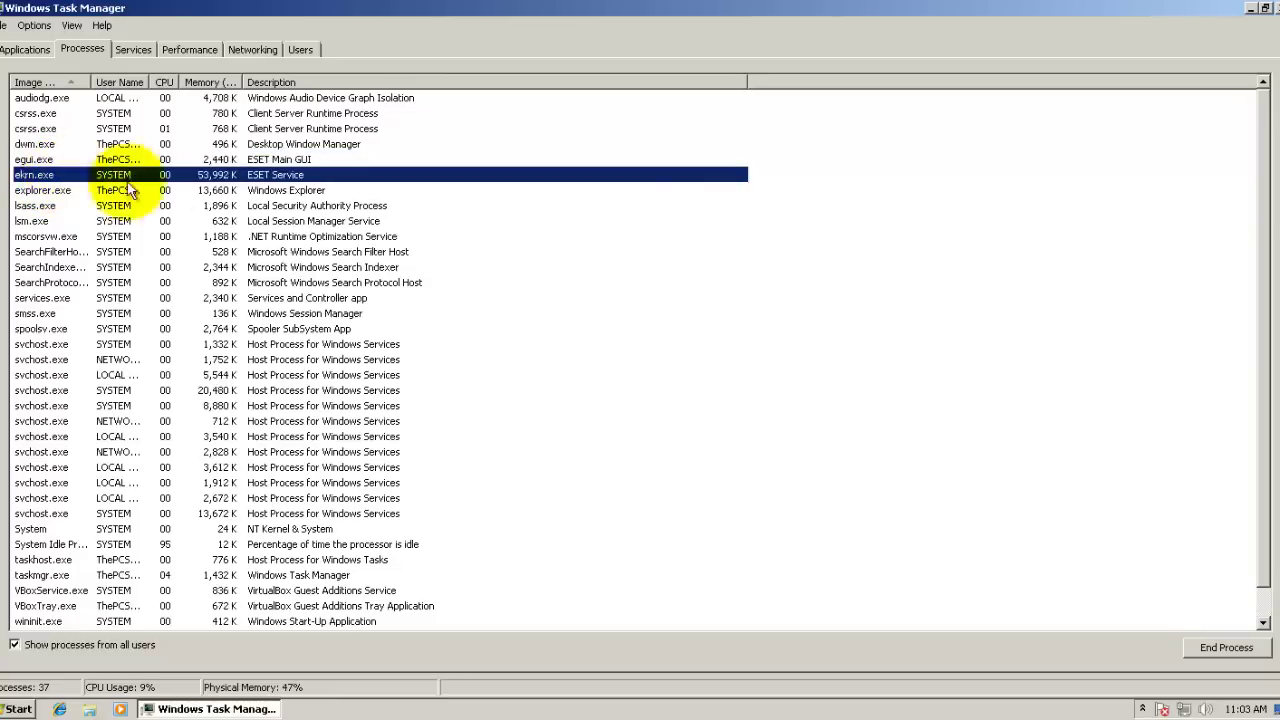
left_click(243, 159)
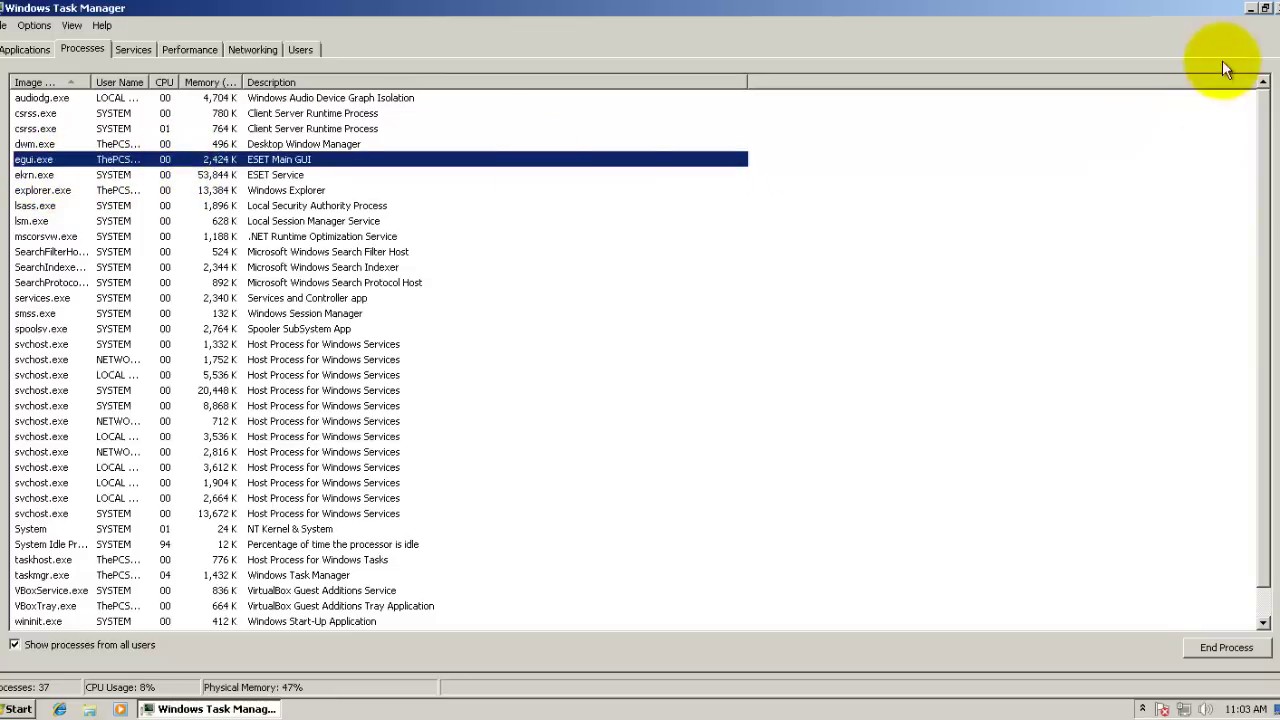
left_click(1275, 7)
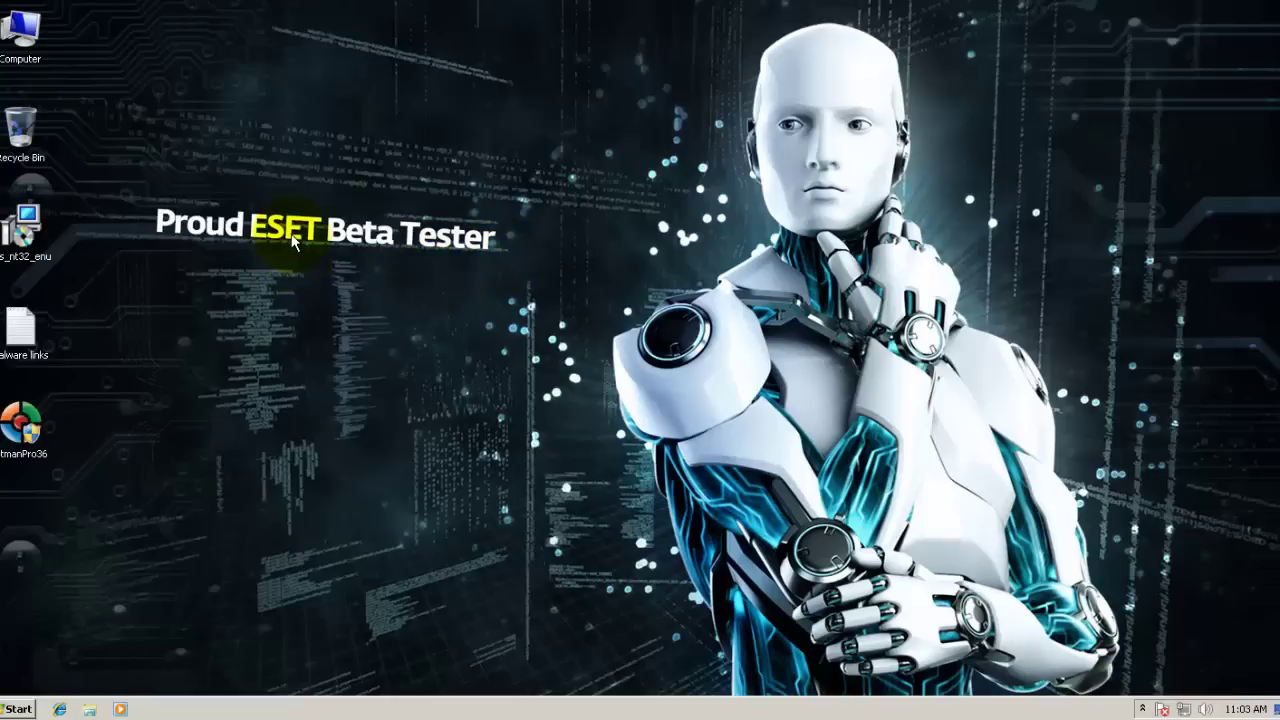
Step: Temporarily disable ESET Smart Security protection, choosing a time interval from the offered durations
left_click(1142, 708)
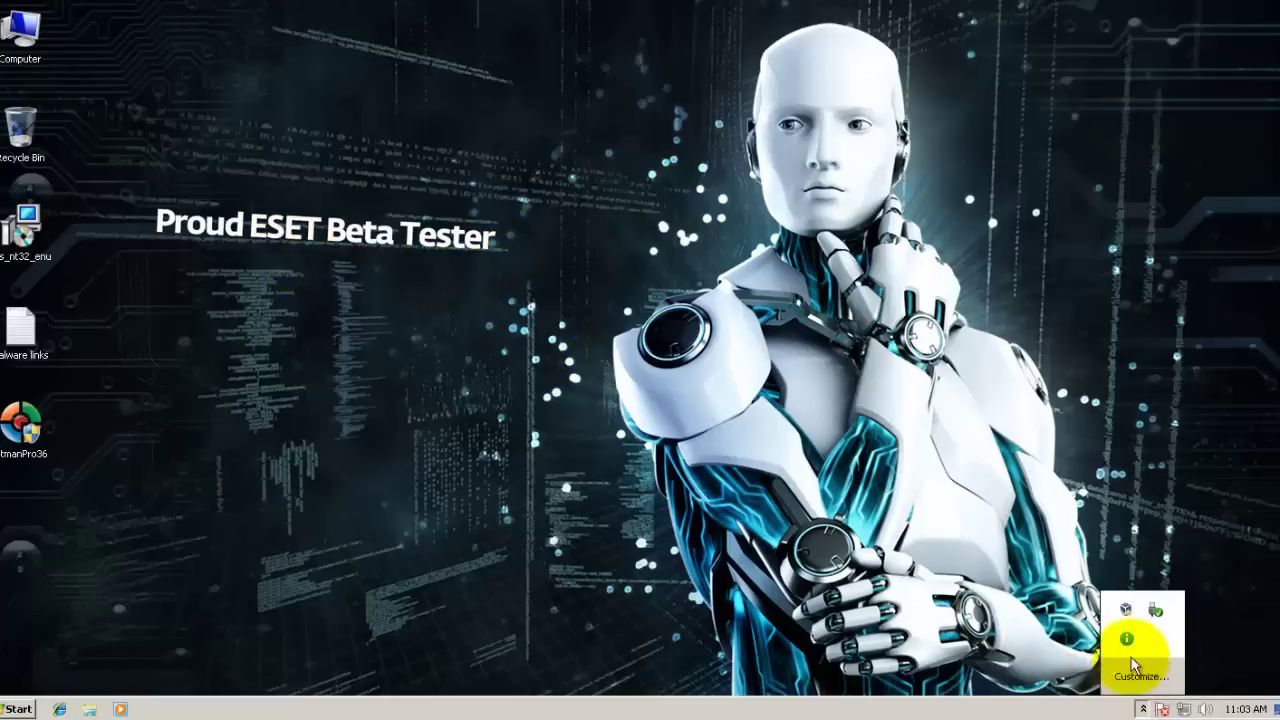
right_click(1126, 643)
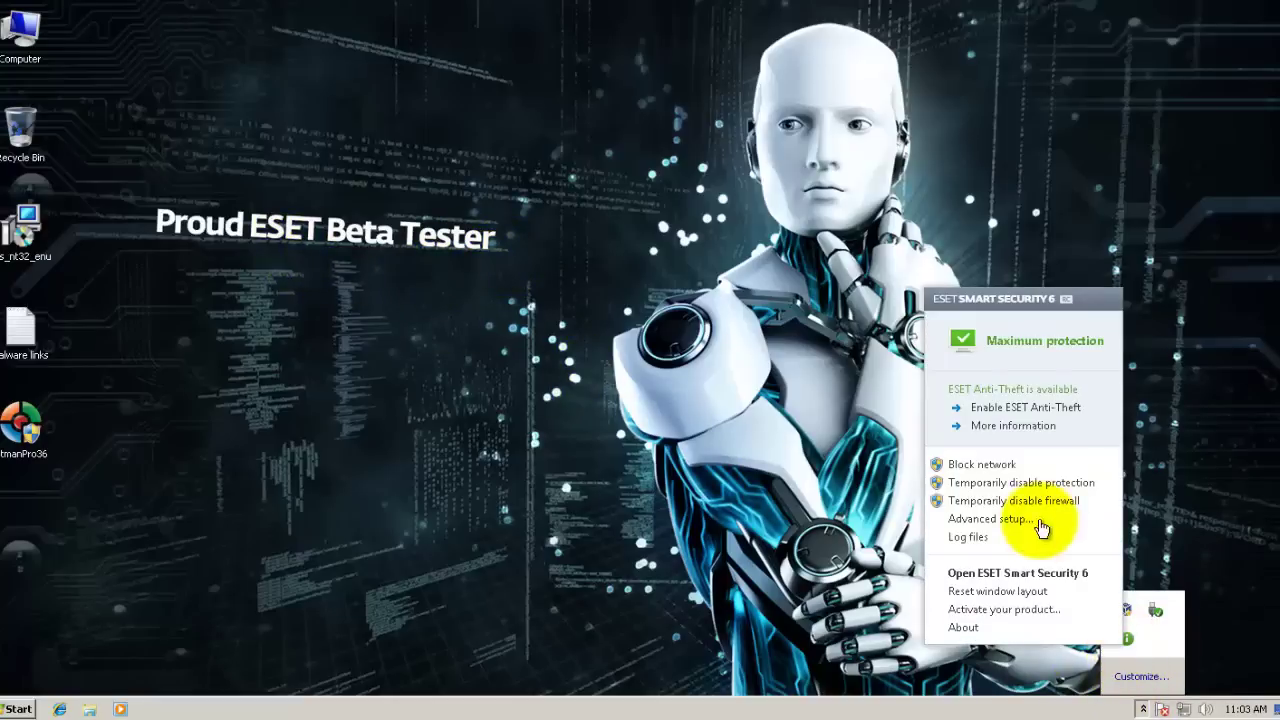
left_click(984, 487)
left_click(713, 381)
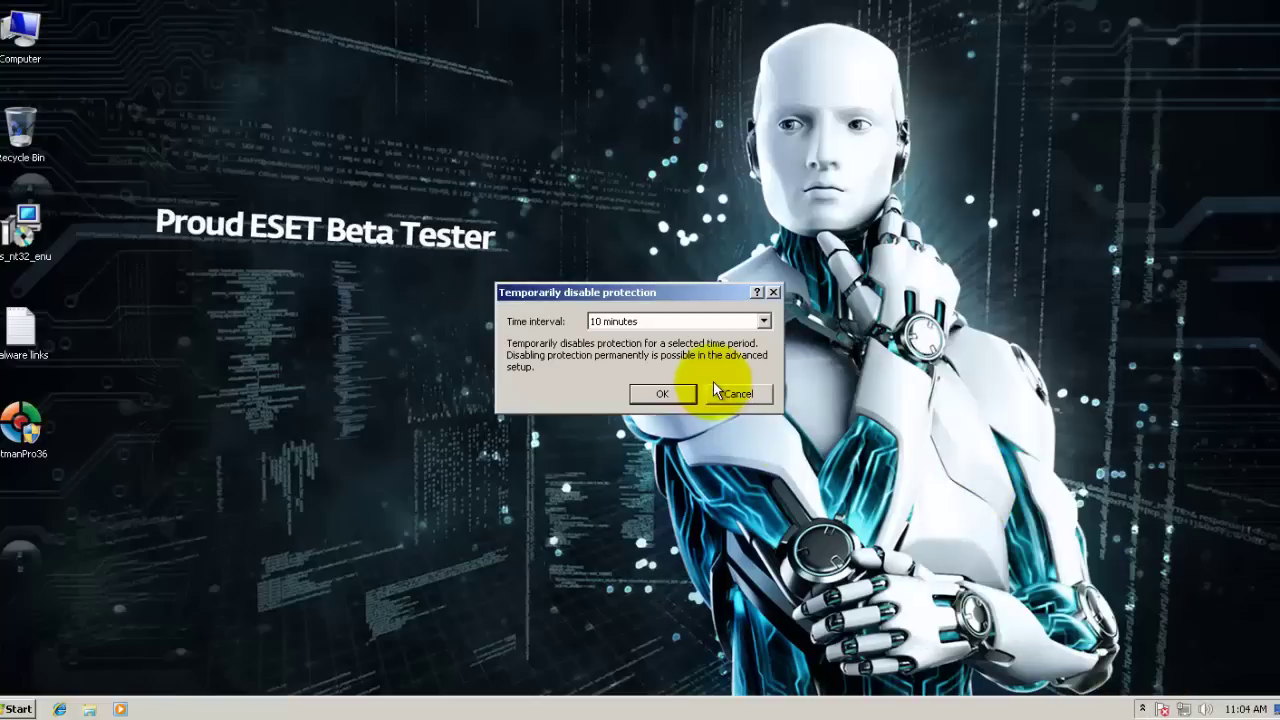
left_click(651, 319)
left_click(633, 376)
left_click(659, 394)
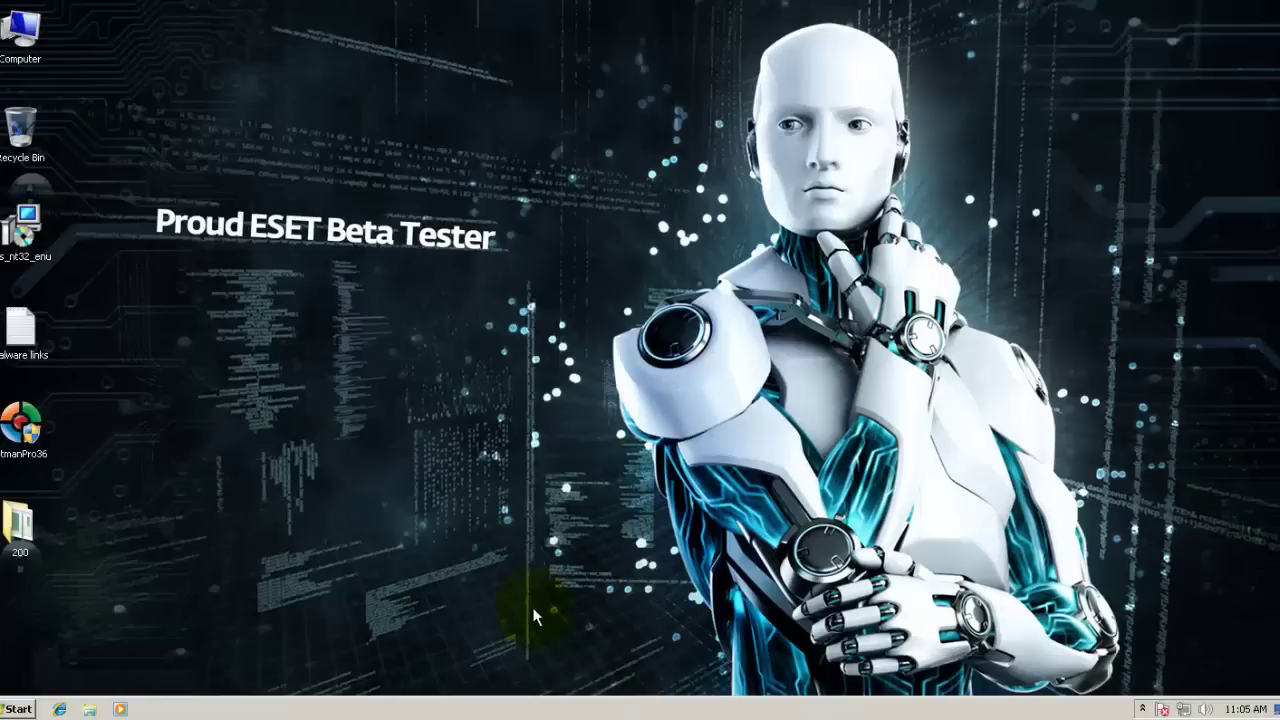
Step: Look through the malware samples in the desktop folder 200 and close the folder
double_click(20, 525)
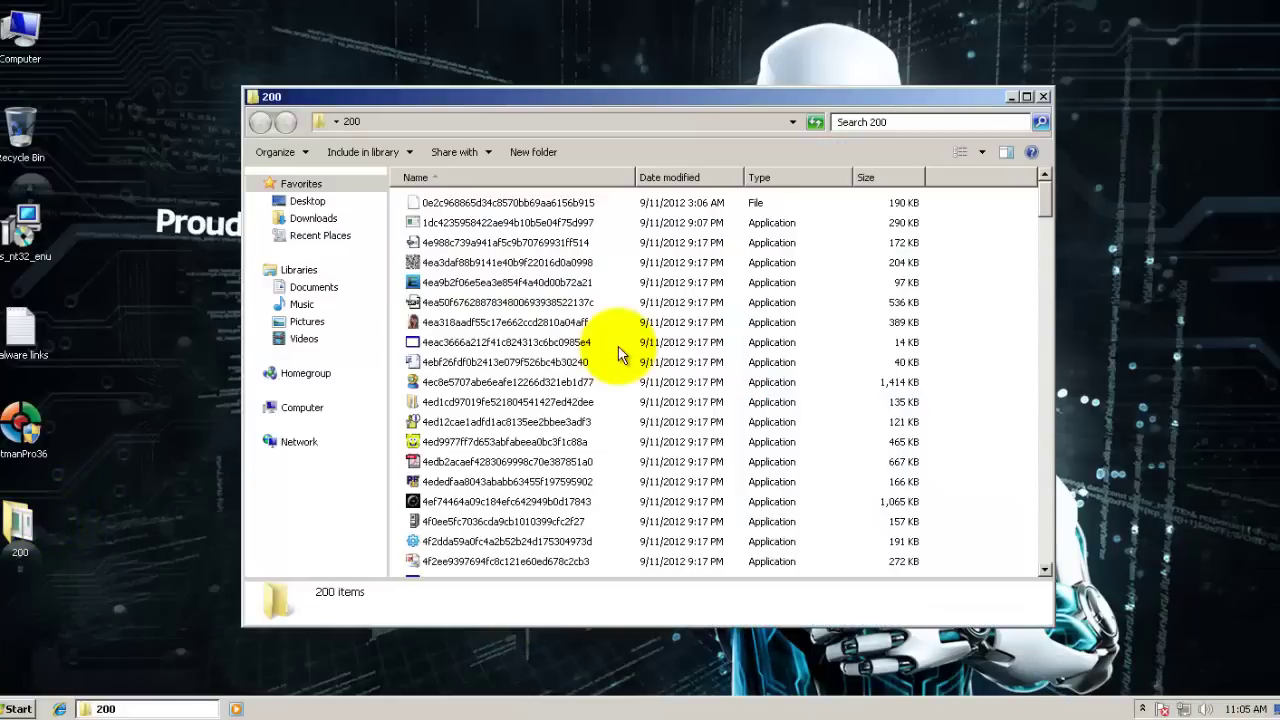
left_click_drag(1044, 195, 1023, 82)
left_click(1043, 96)
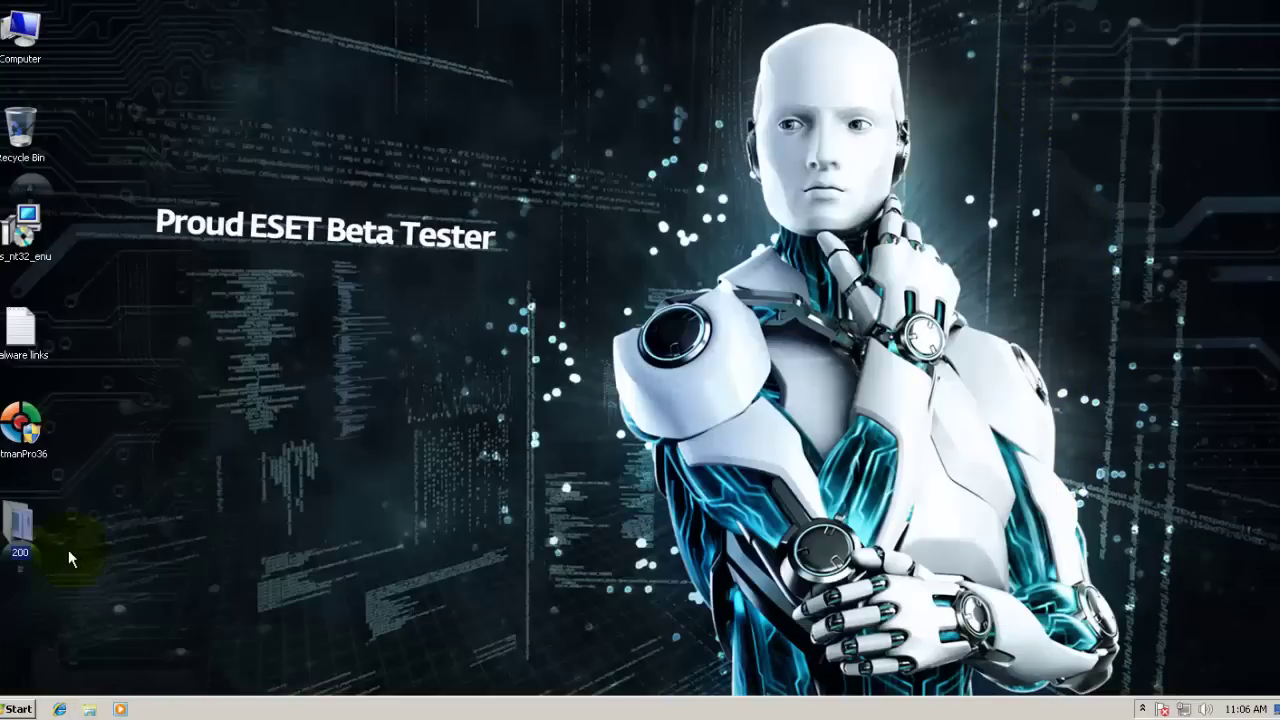
right_click(26, 522)
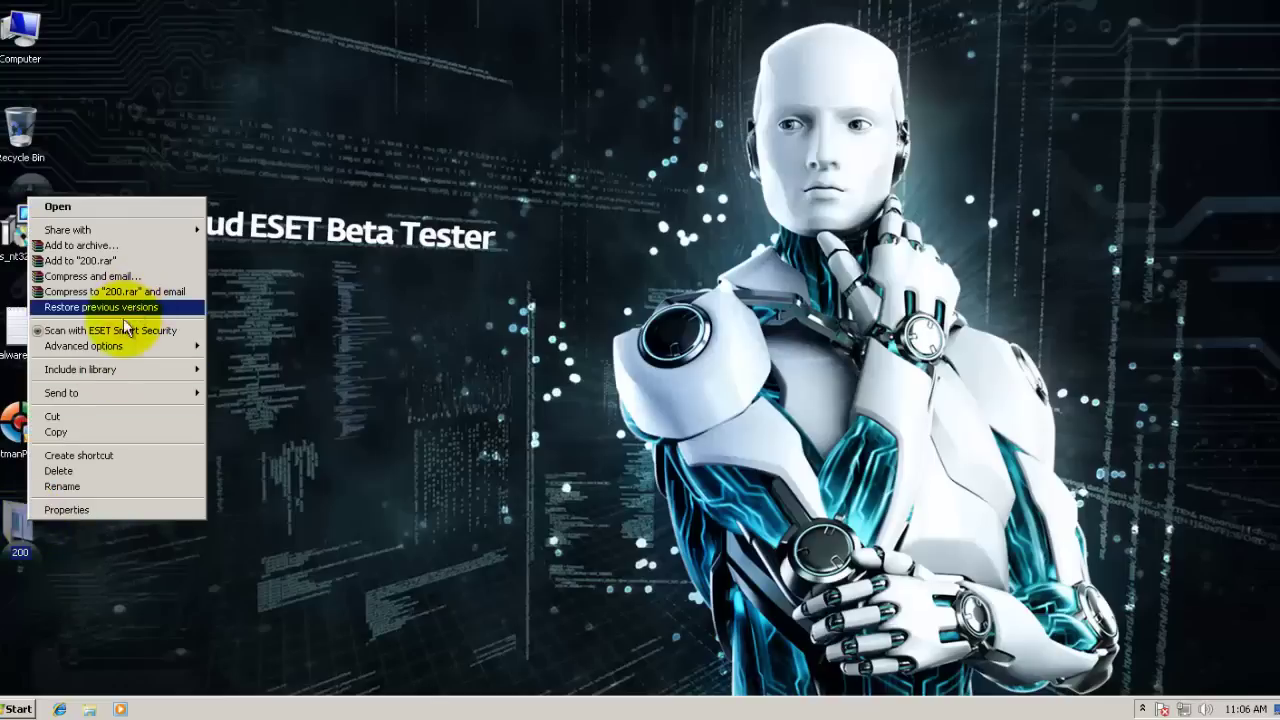
left_click(126, 330)
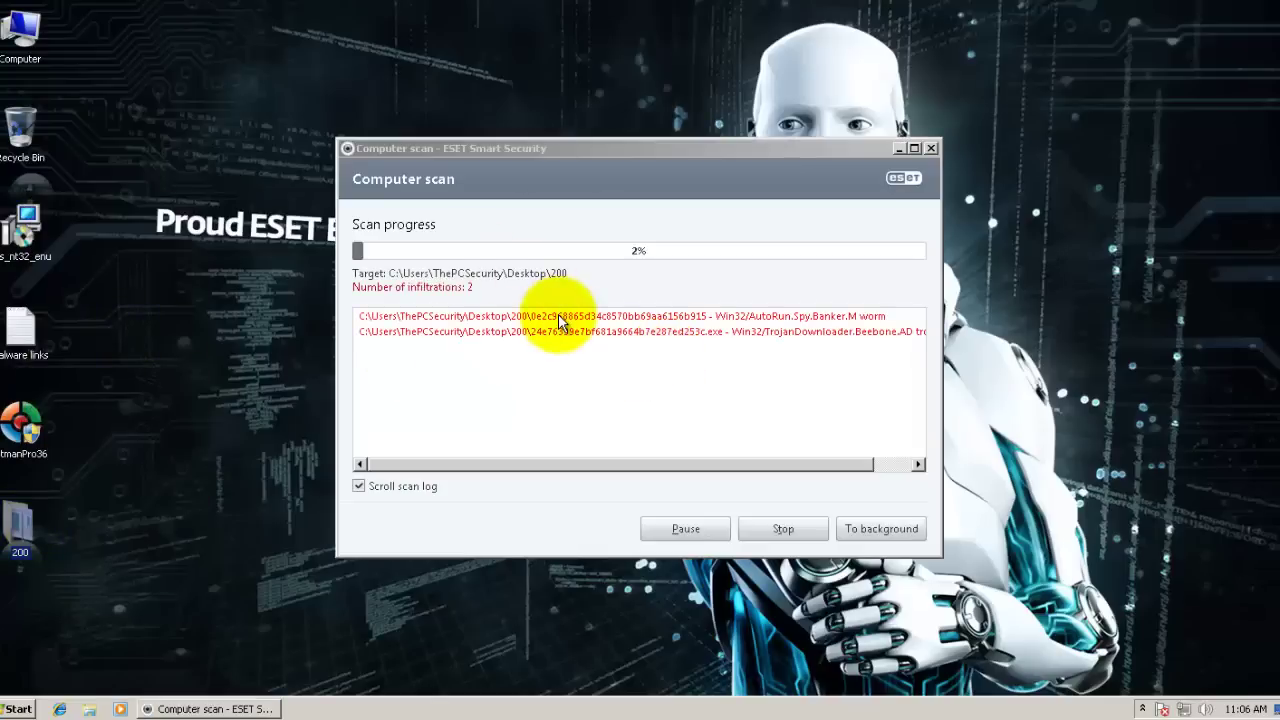
left_click(742, 528)
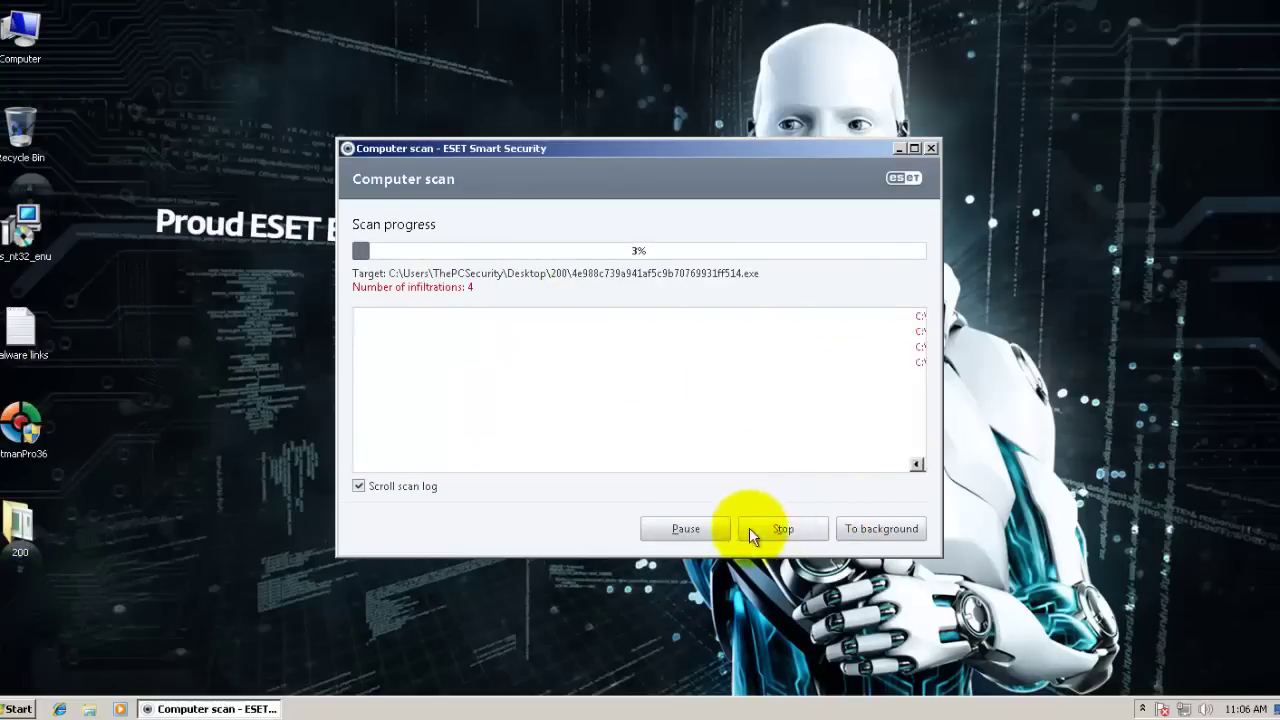
left_click(929, 148)
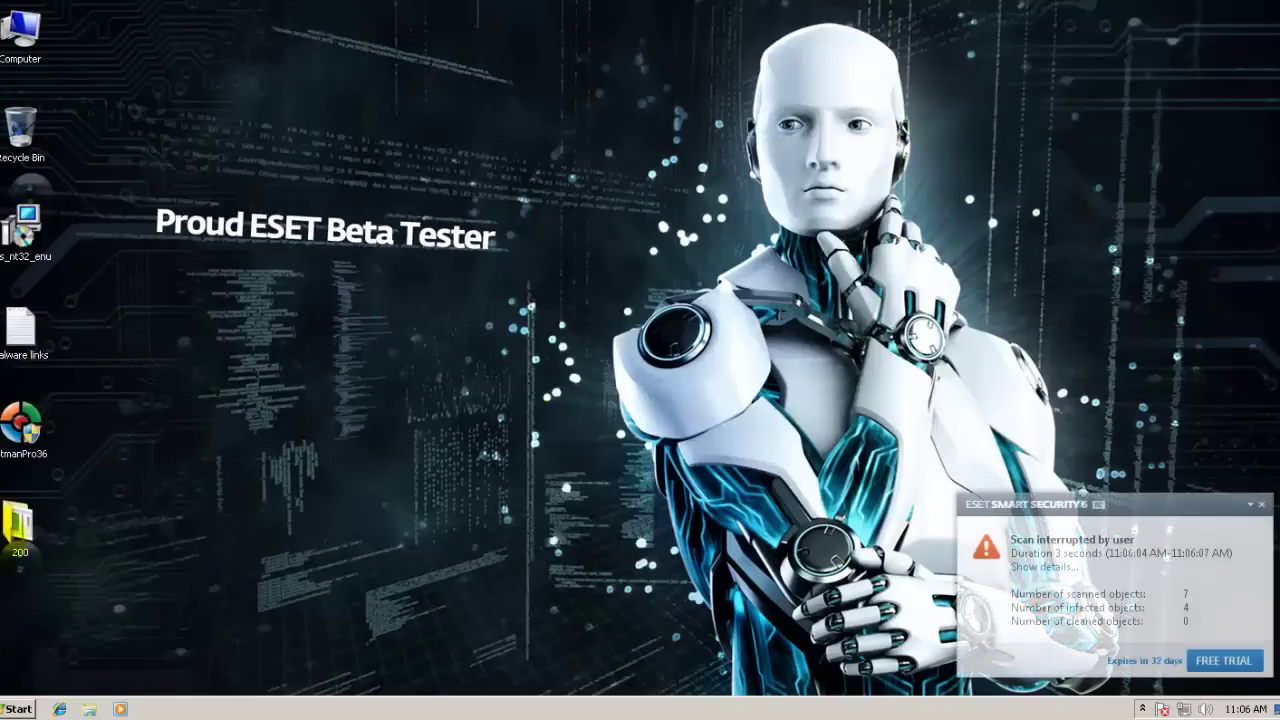
Step: Scan the desktop folder 200 with ESET's Clean files option, and close the alerts and the completed scan report
right_click(34, 533)
mouse_move(162, 360)
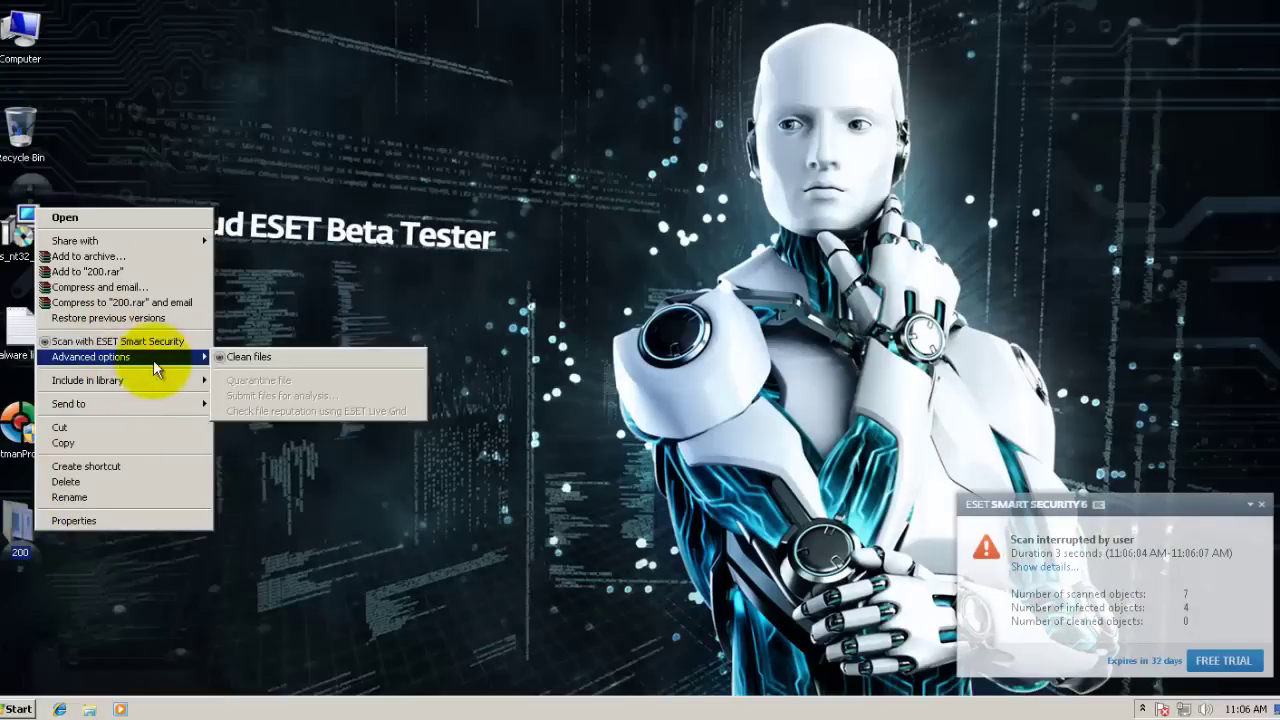
left_click(239, 356)
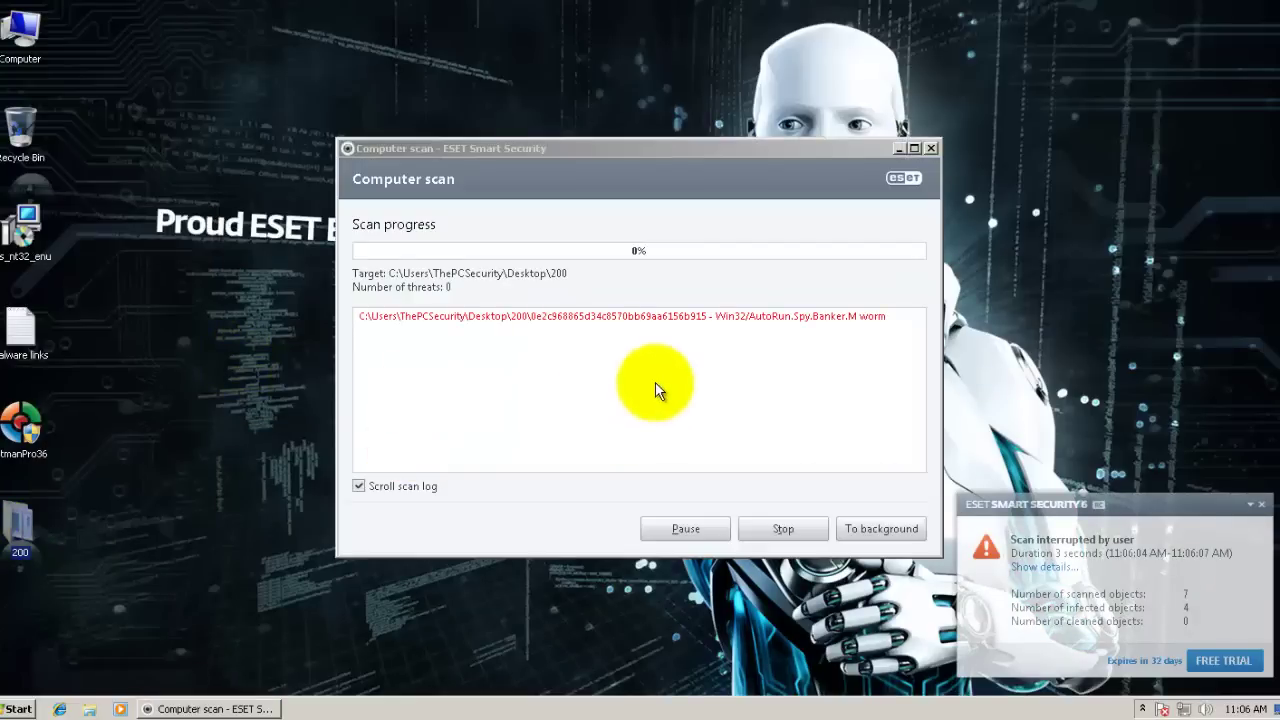
left_click(1260, 504)
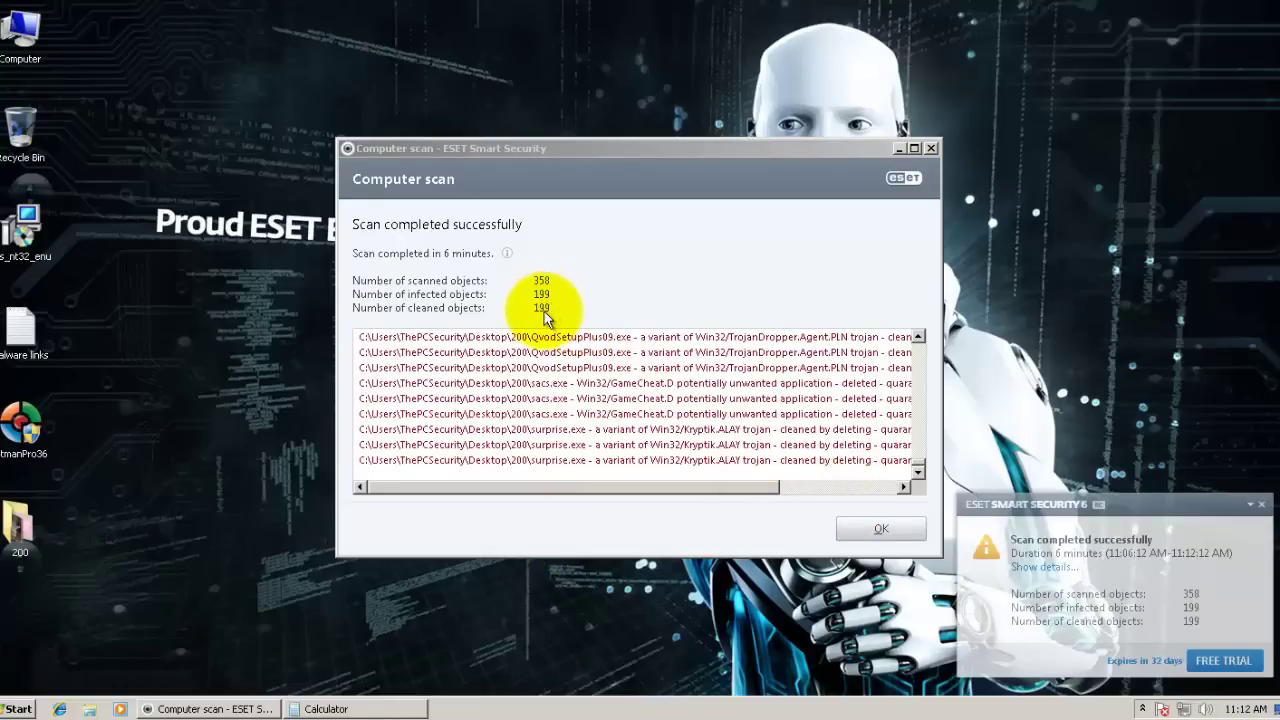
left_click(1261, 504)
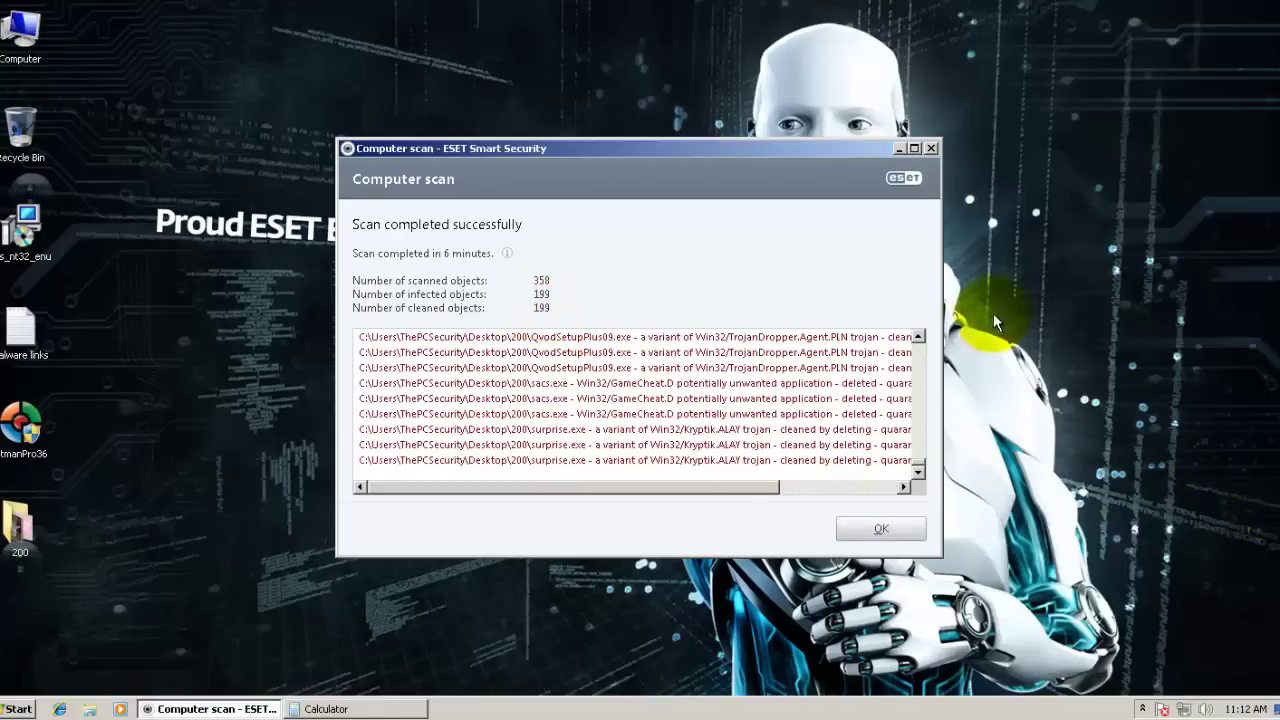
left_click(930, 149)
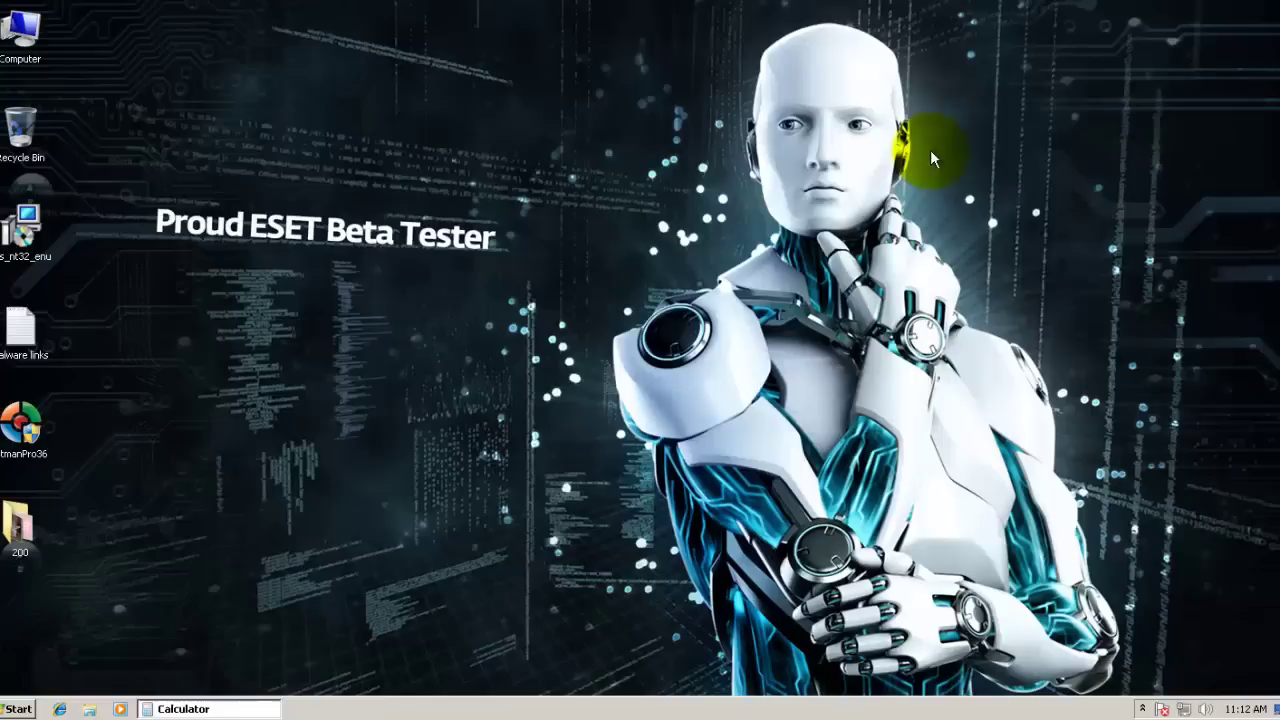
Step: Check how many items remain in the 200 folder and calculate the detection rate as (200-21)/200 in Calculator
double_click(20, 525)
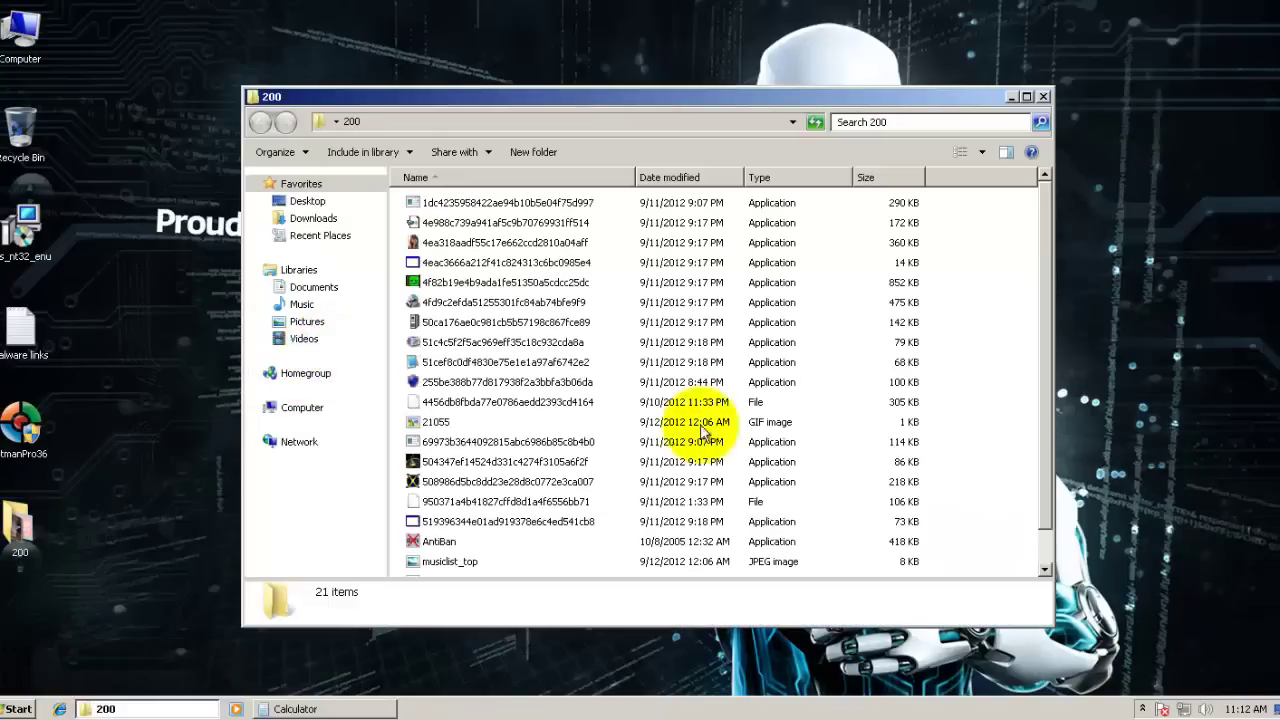
left_click(1043, 96)
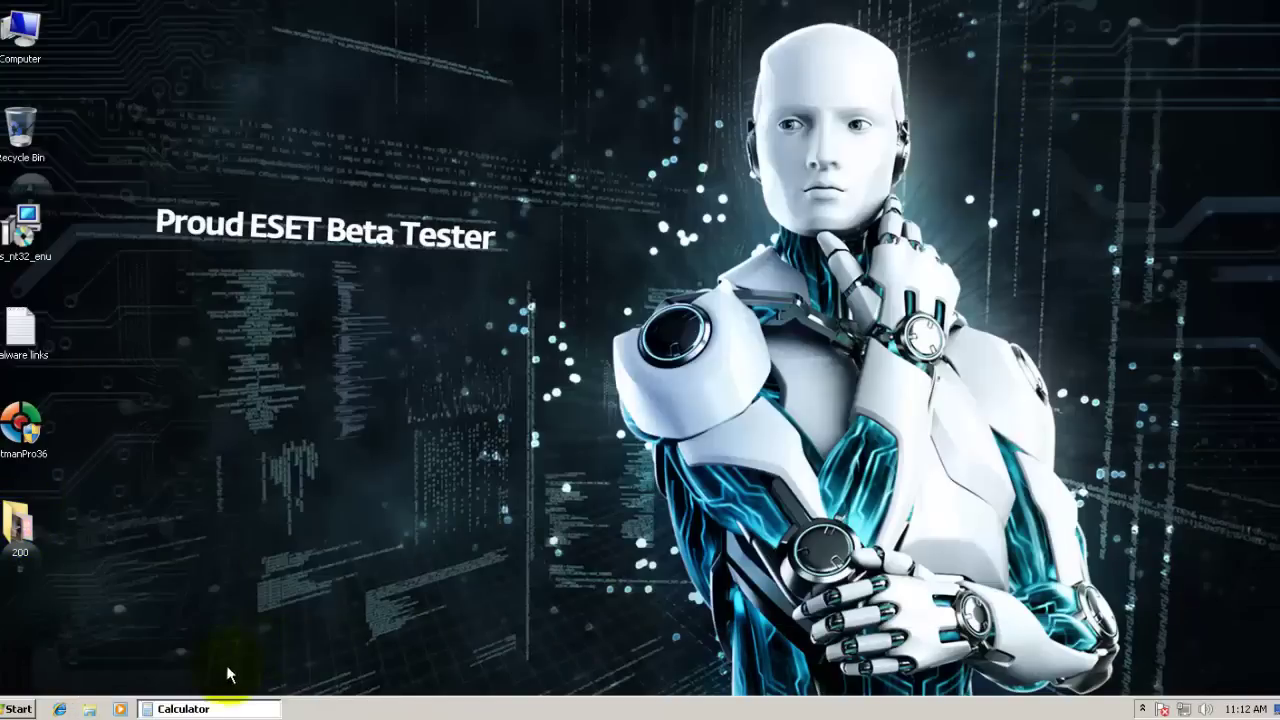
left_click(214, 707)
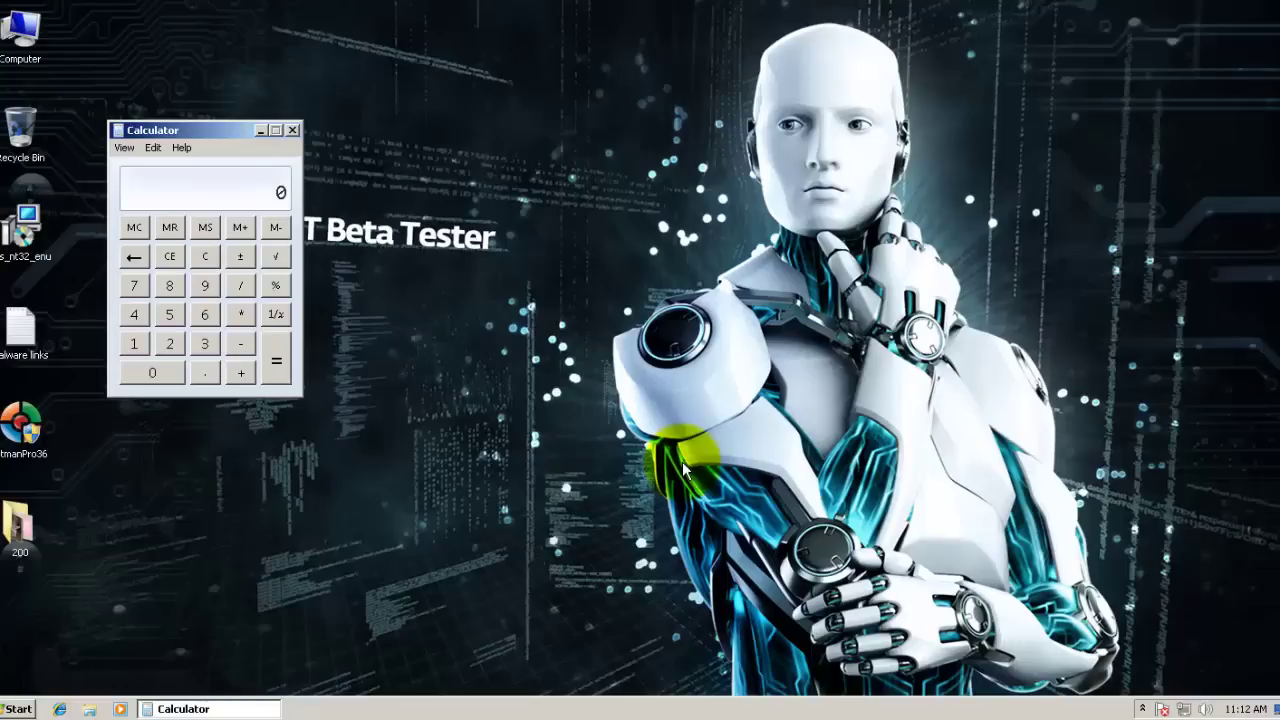
type("200-21")
type("/")
type("200")
key("Return")
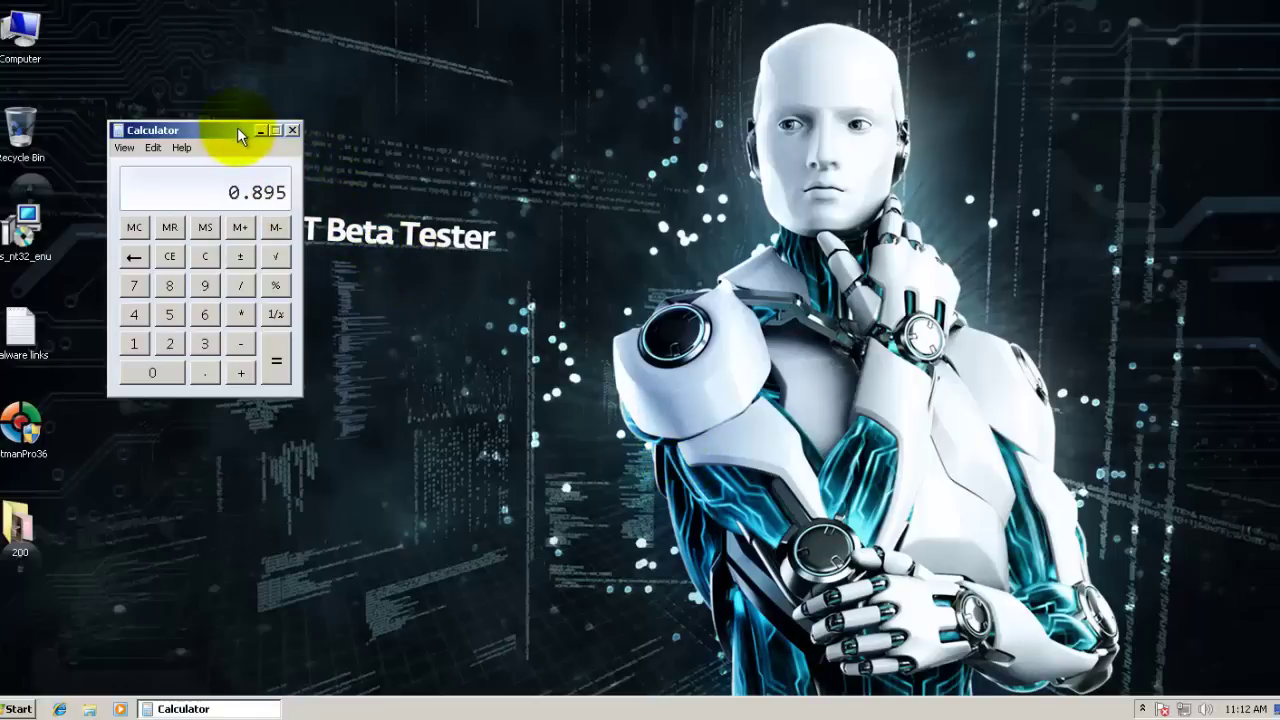
left_click_drag(246, 131, 332, 142)
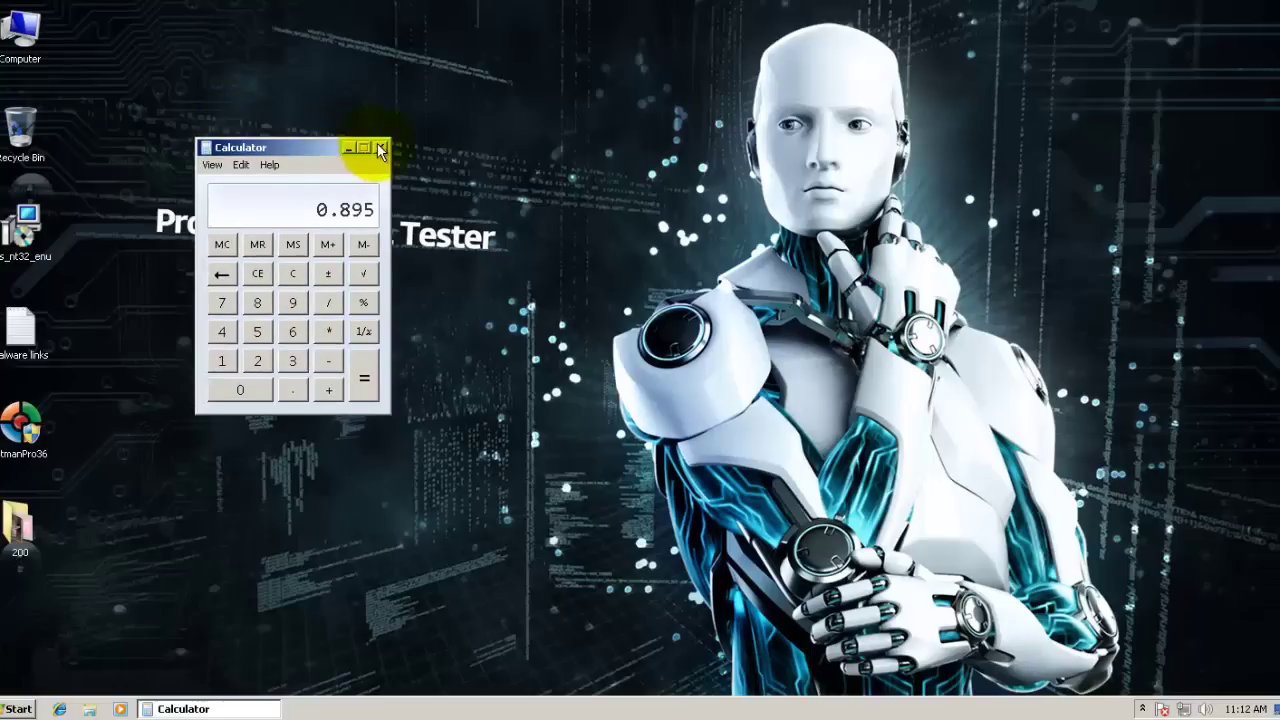
left_click(378, 141)
Step: Review the files left in the 200 folder after cleaning and close the folder
double_click(36, 522)
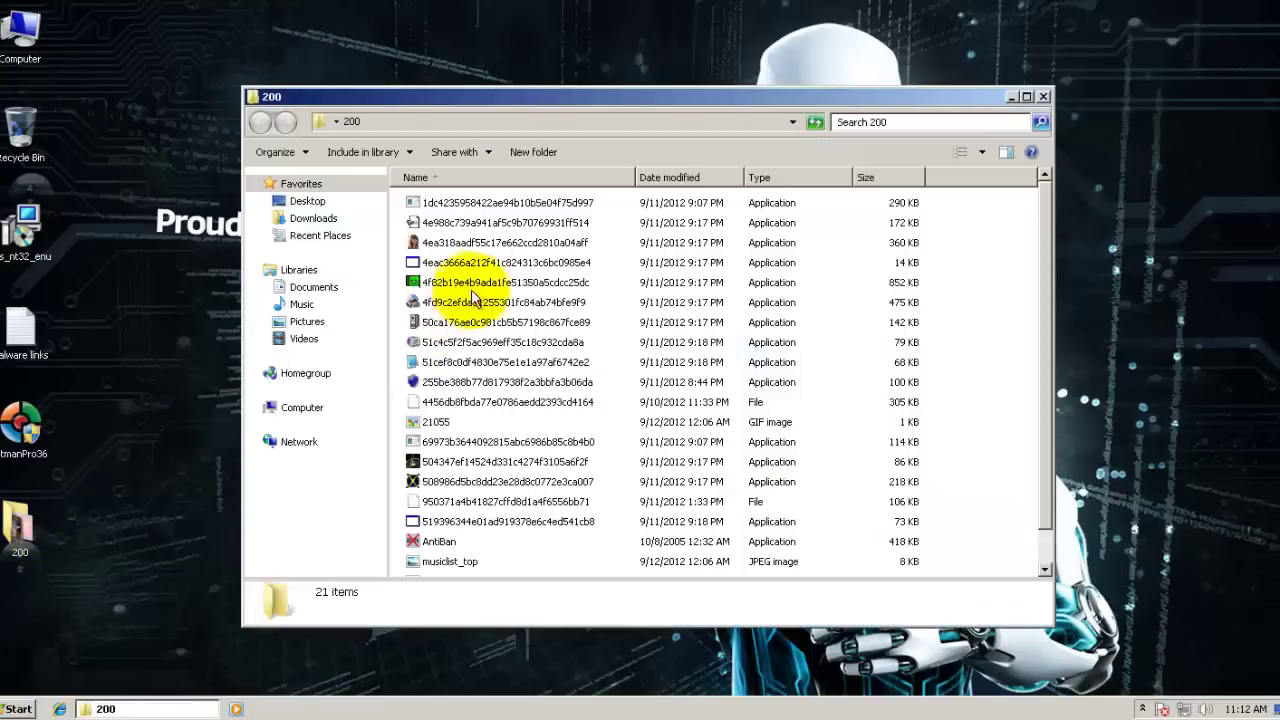
scroll(510, 290, "down", 1)
scroll(548, 330, "up", 1)
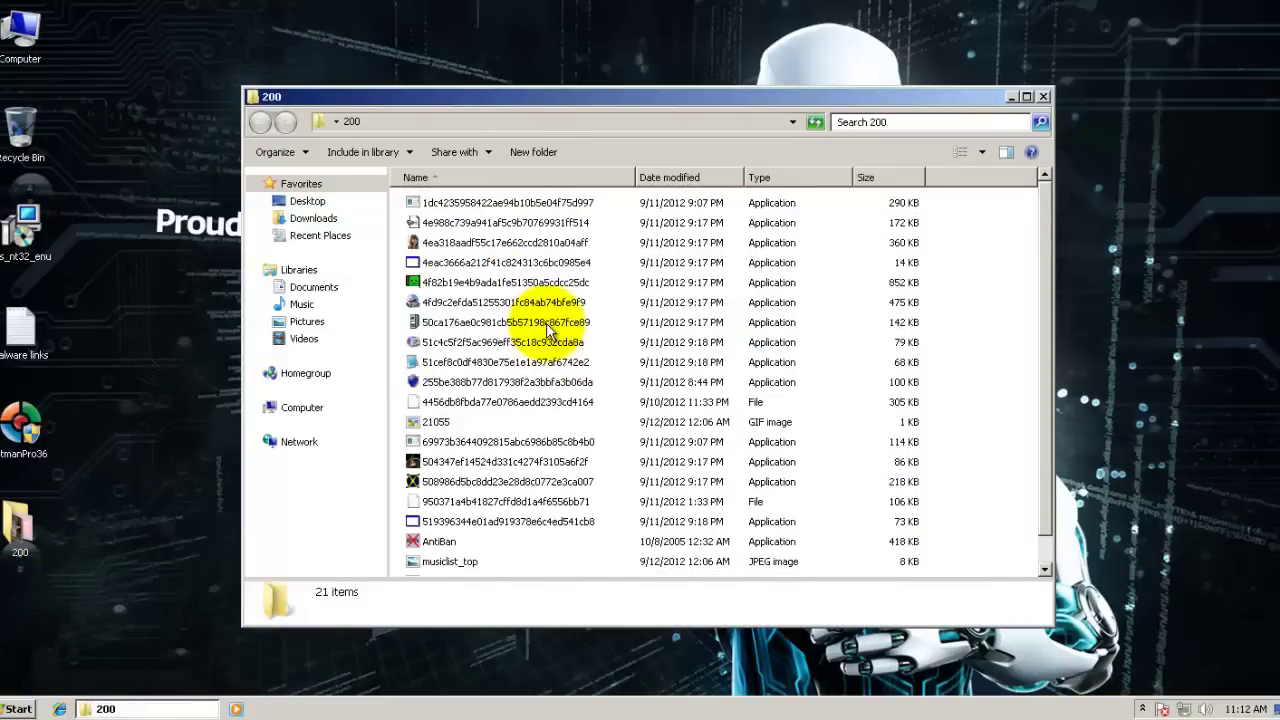
scroll(548, 330, "down", 1)
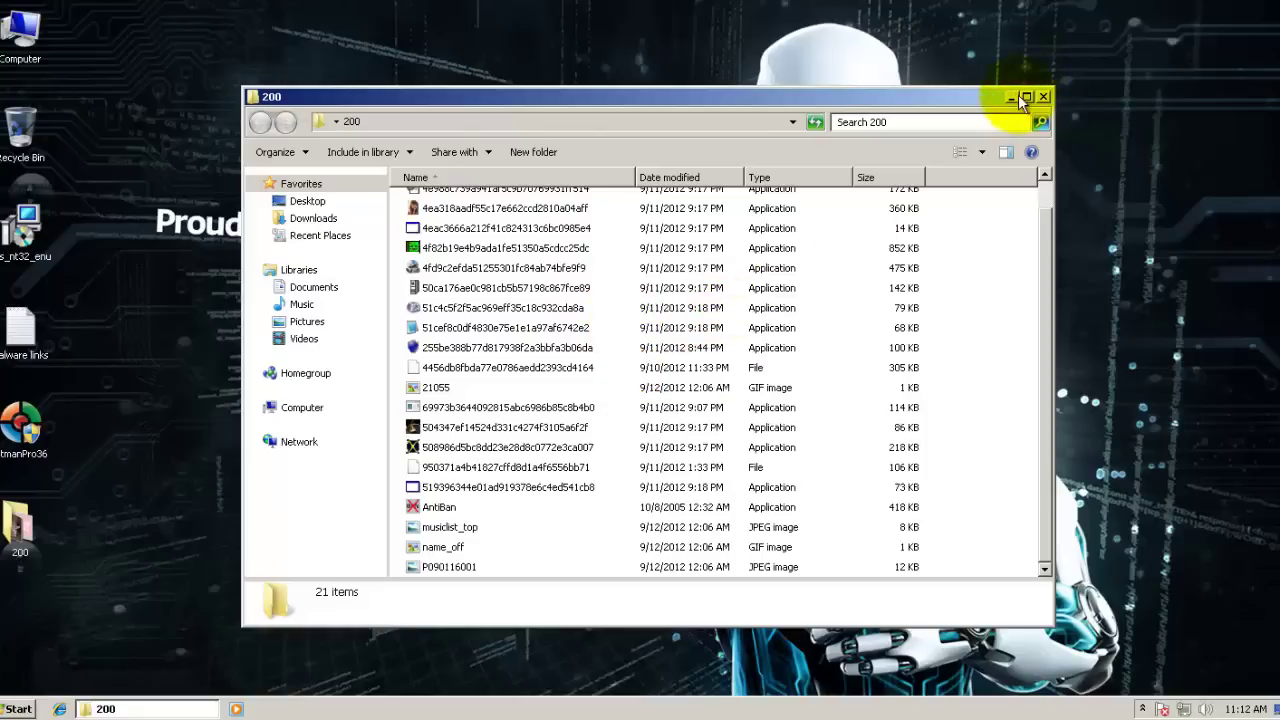
left_click(1045, 97)
Step: Switch to ESET Smart Security and enable Document protection in the Computer protection settings
left_click(1143, 709)
left_click(1131, 641)
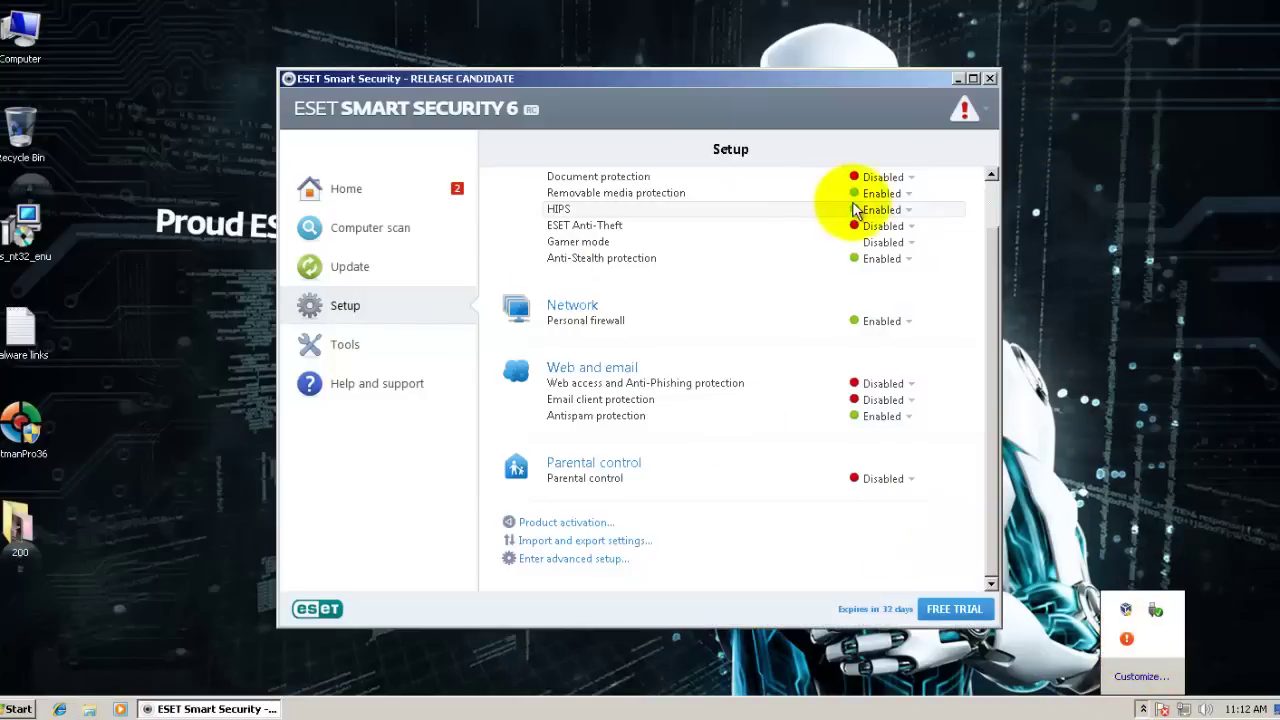
left_click(911, 187)
left_click(900, 194)
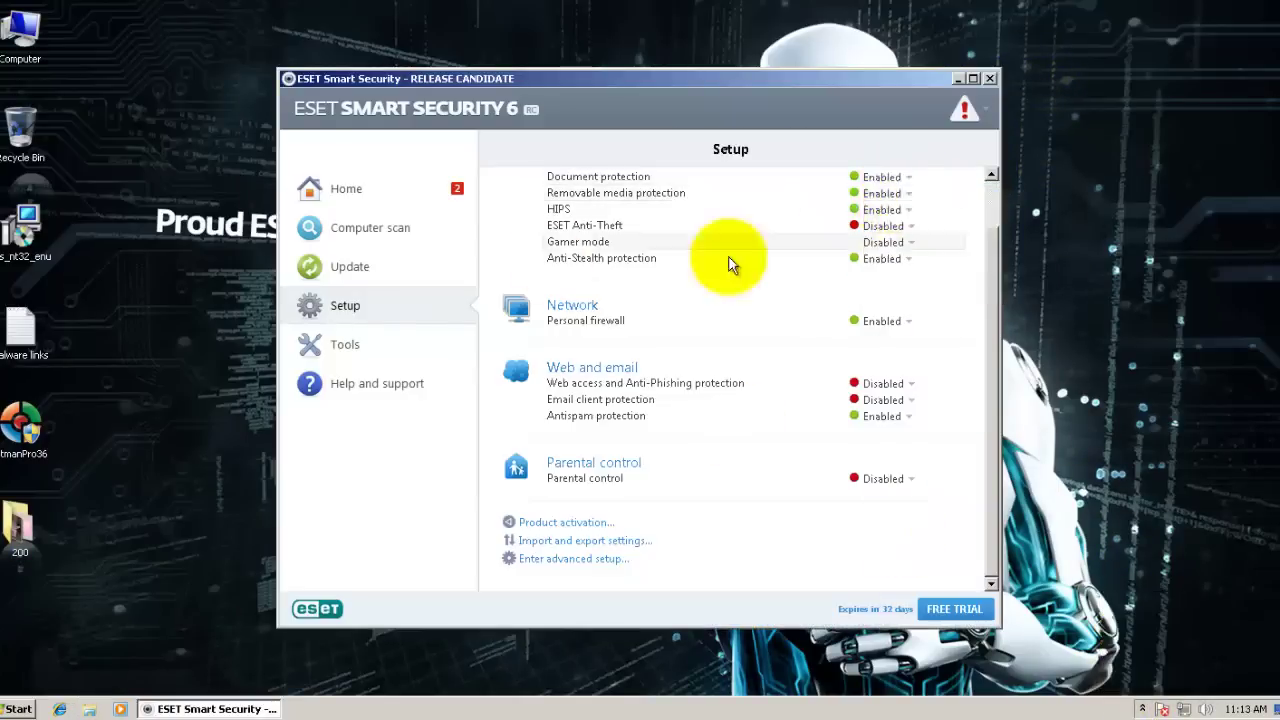
scroll(760, 240, "up", 2)
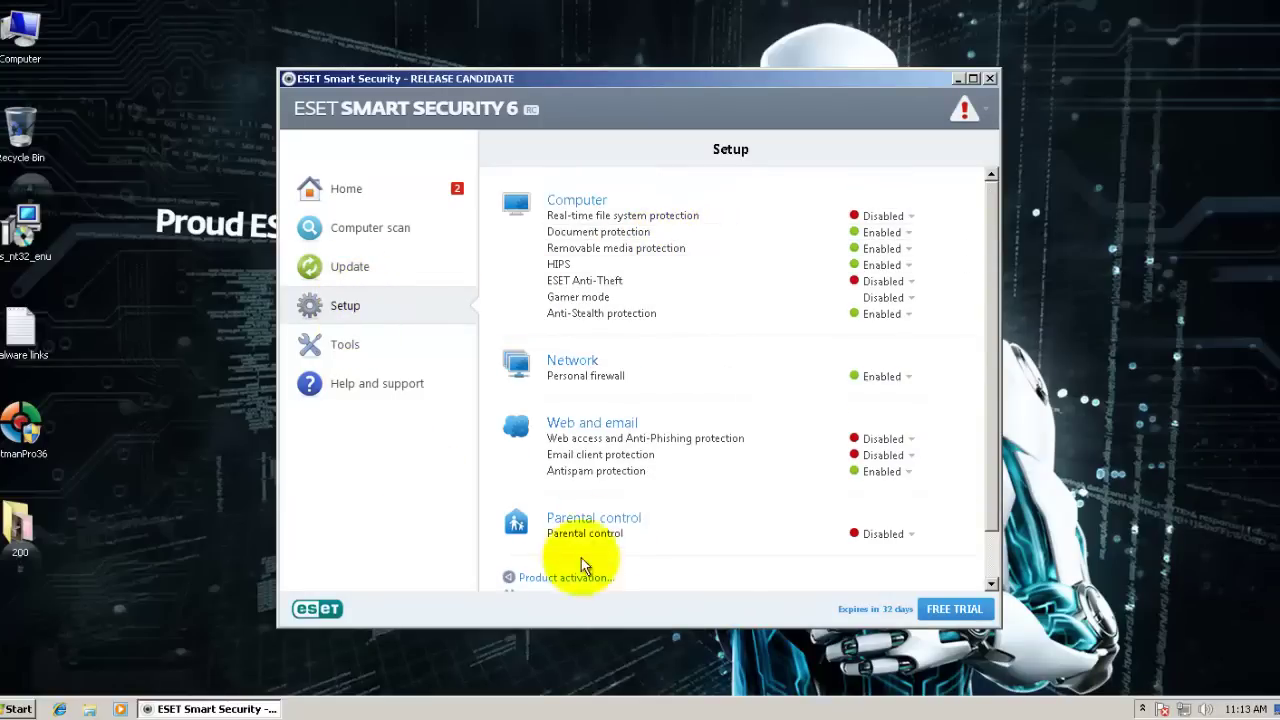
Step: Review the ThreatSense engine options of the Context menu scan profile in ESET's advanced setup, and close ESET
scroll(580, 530, "down", 2)
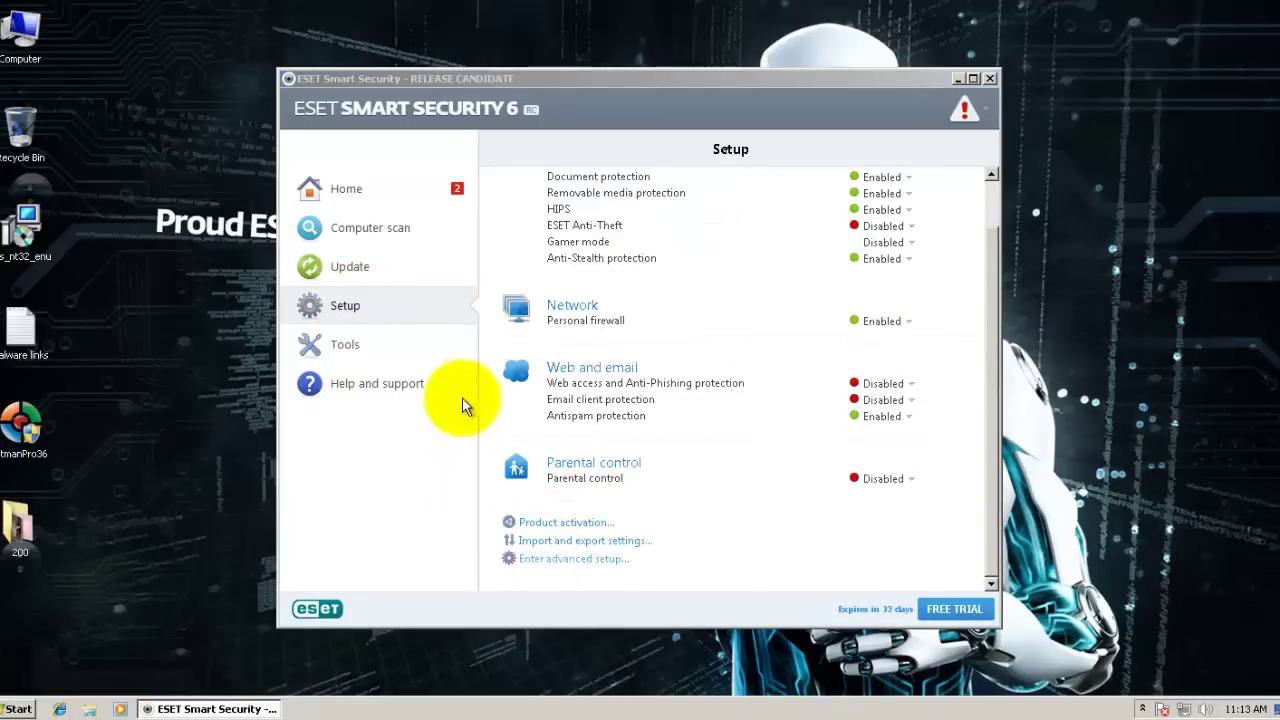
key("F5")
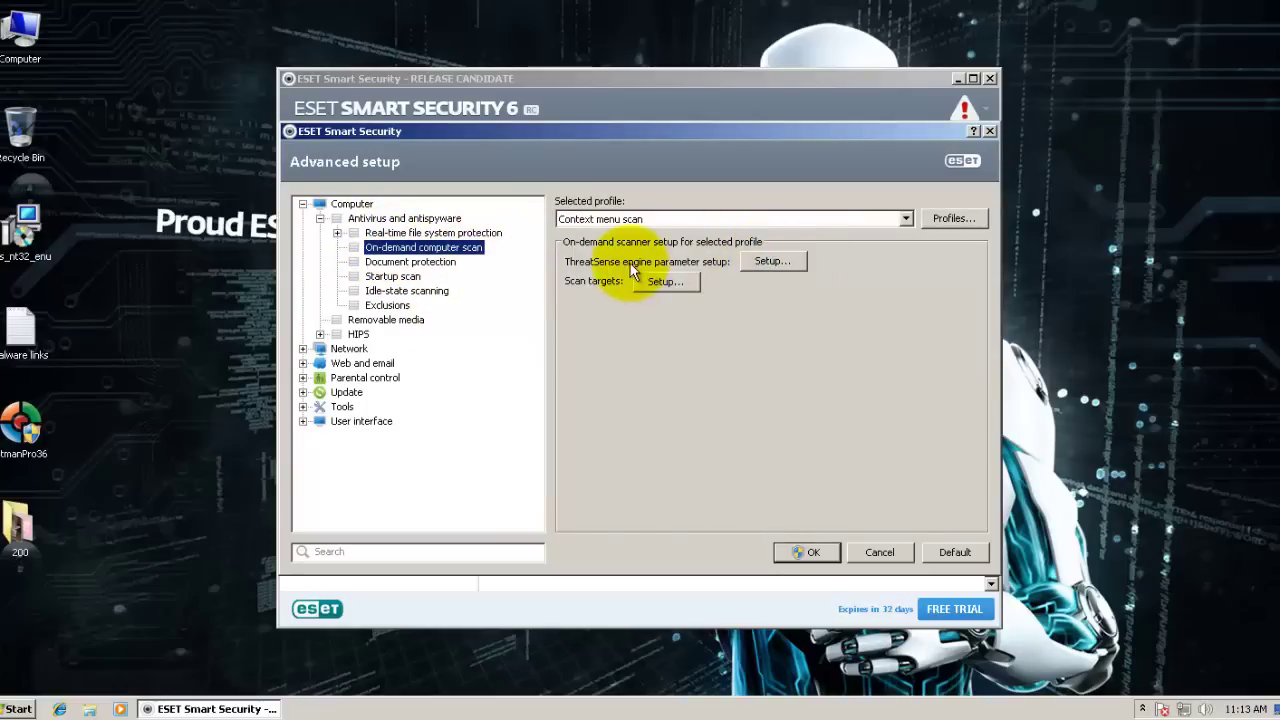
left_click(758, 264)
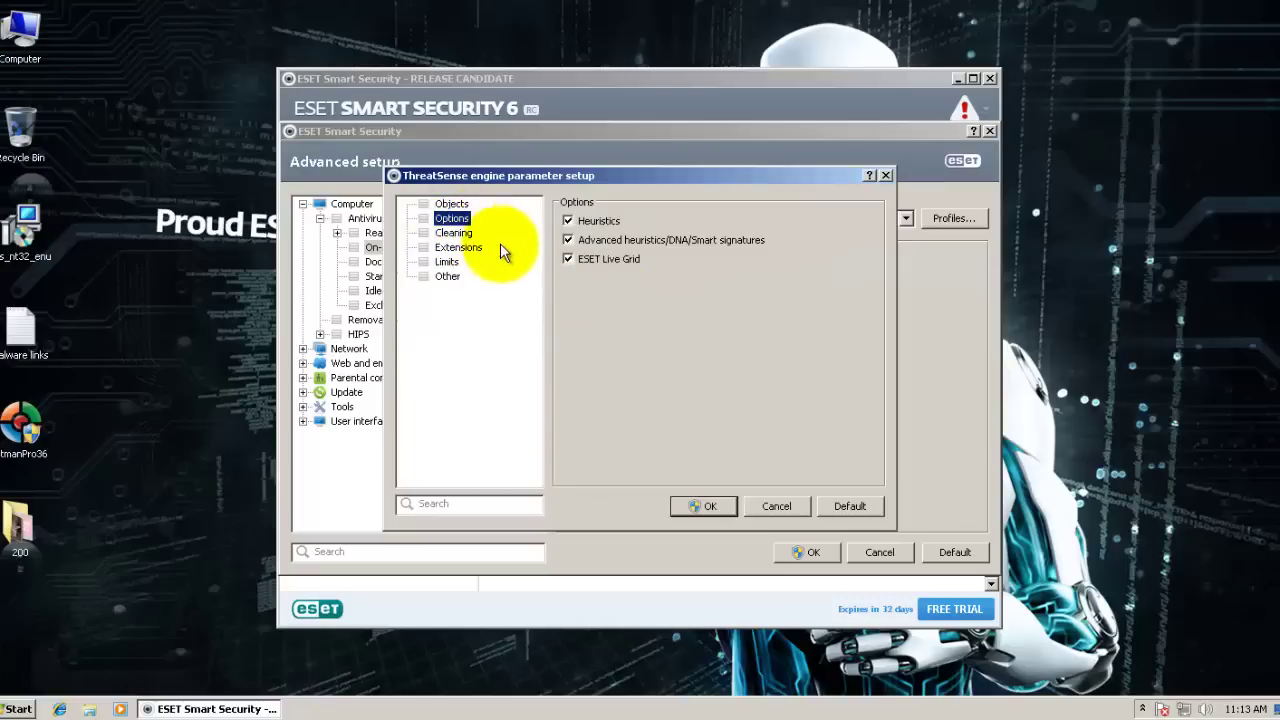
left_click(697, 509)
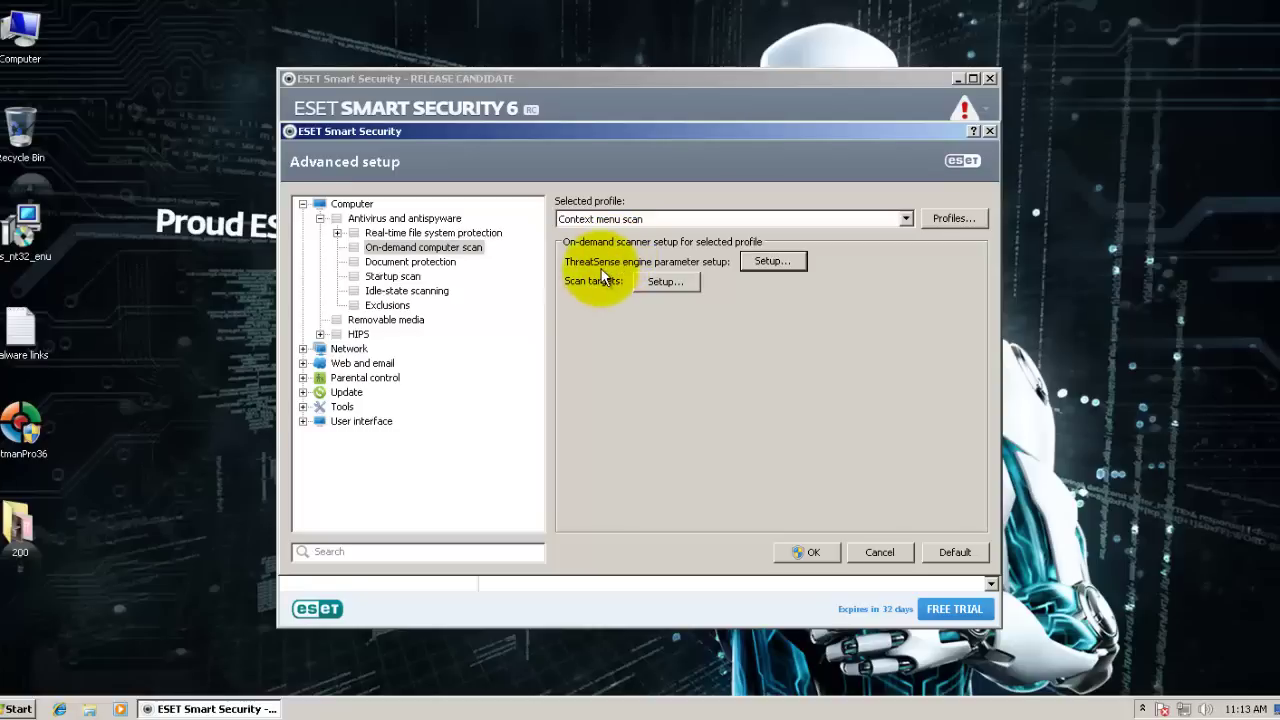
left_click(816, 549)
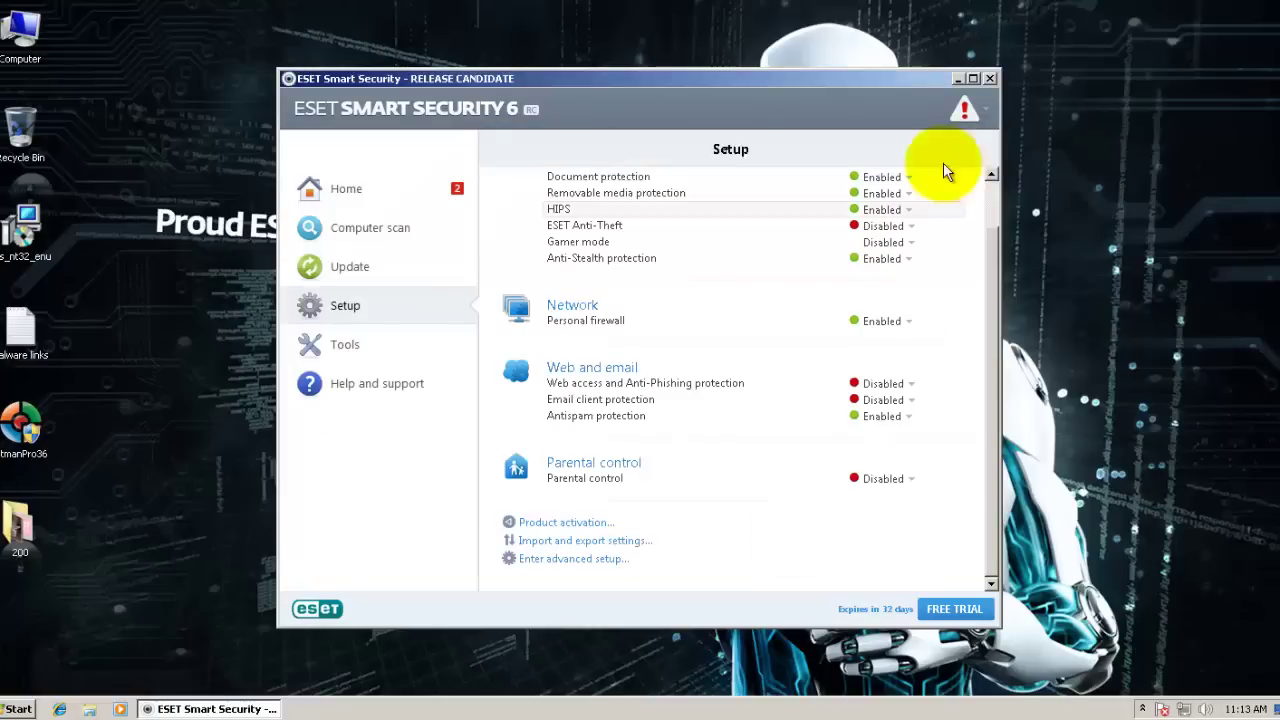
left_click(991, 76)
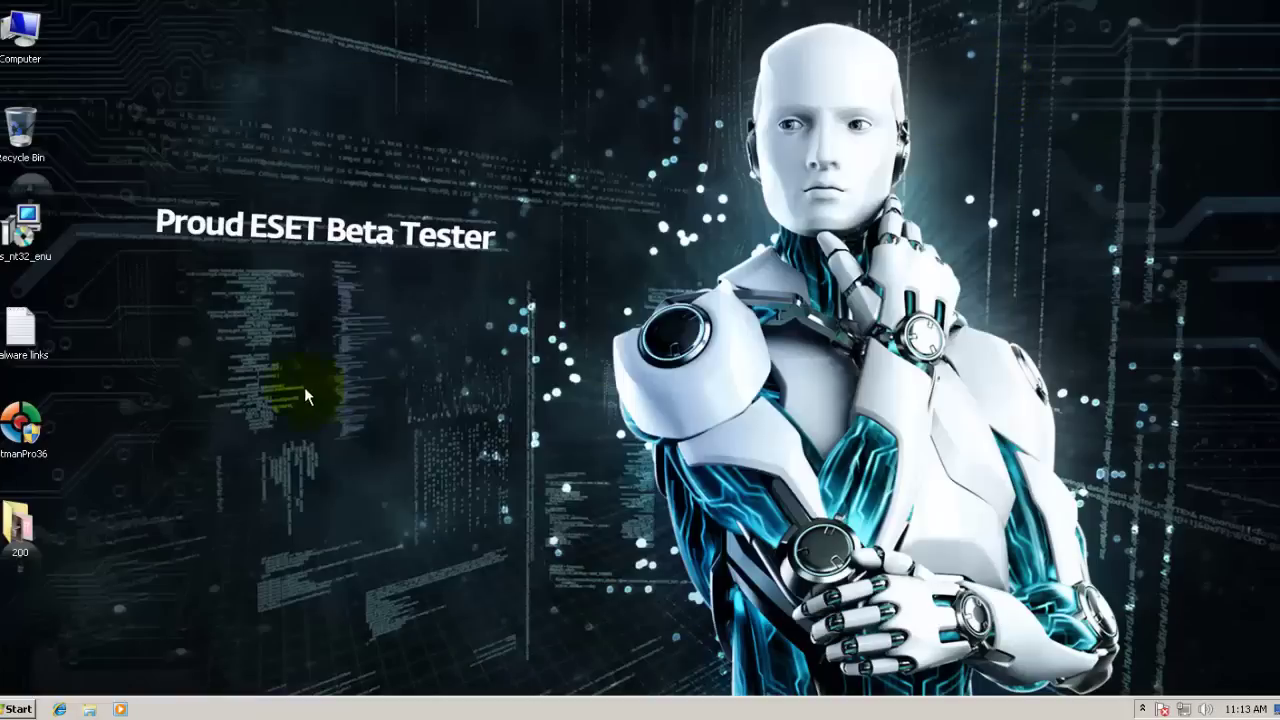
Step: Reopen the desktop folder 200 to examine the types of the remaining files, and close it
double_click(36, 521)
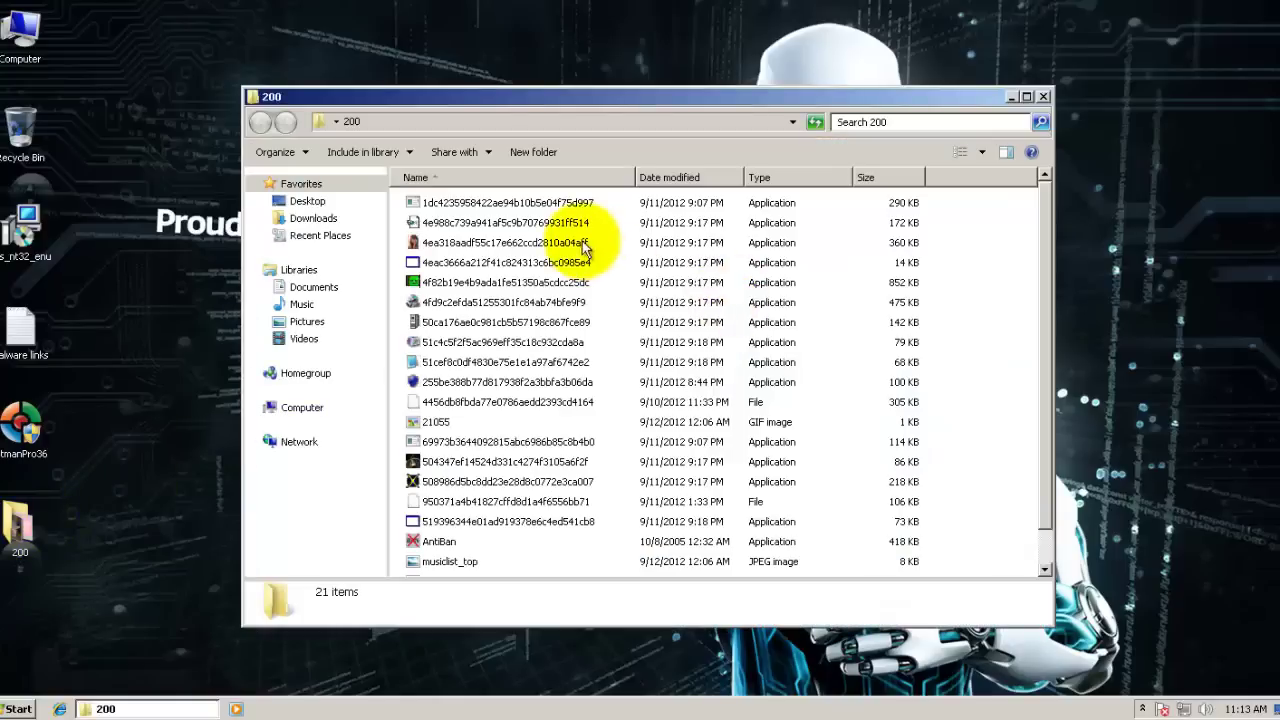
scroll(628, 247, "down", 1)
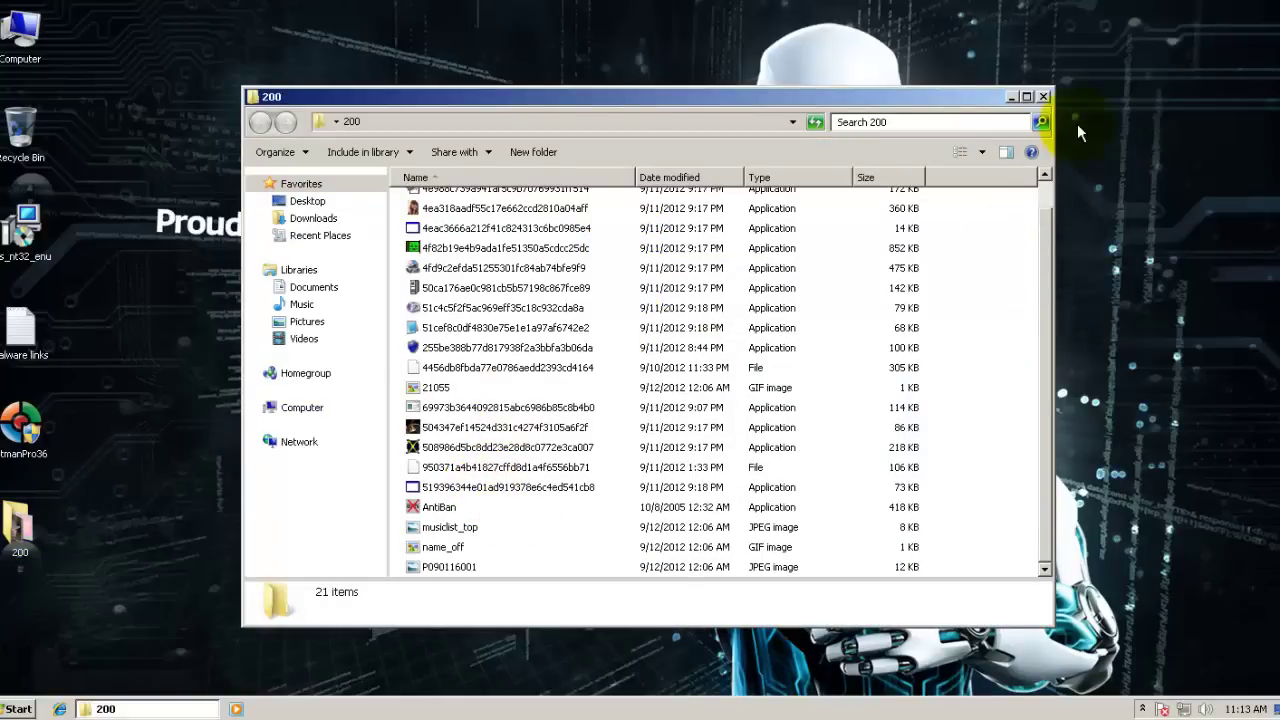
left_click(1043, 98)
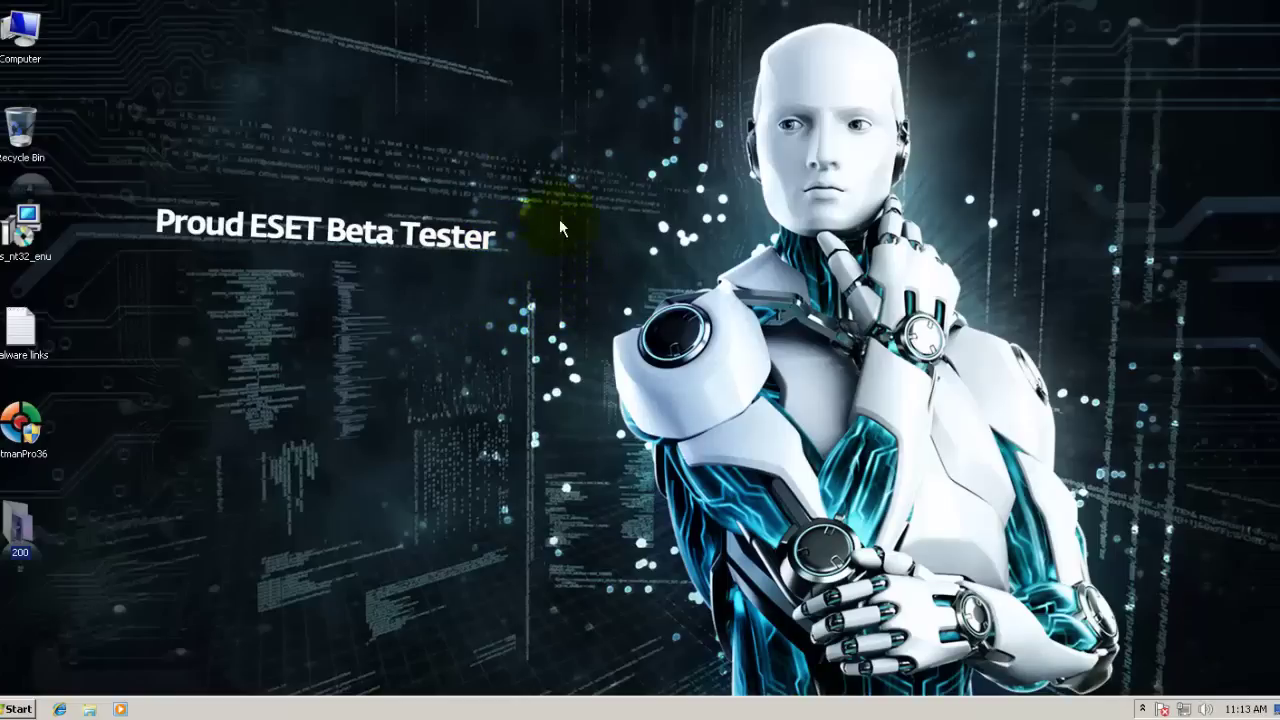
double_click(16, 530)
scroll(468, 340, "down", 1)
scroll(467, 340, "up", 1)
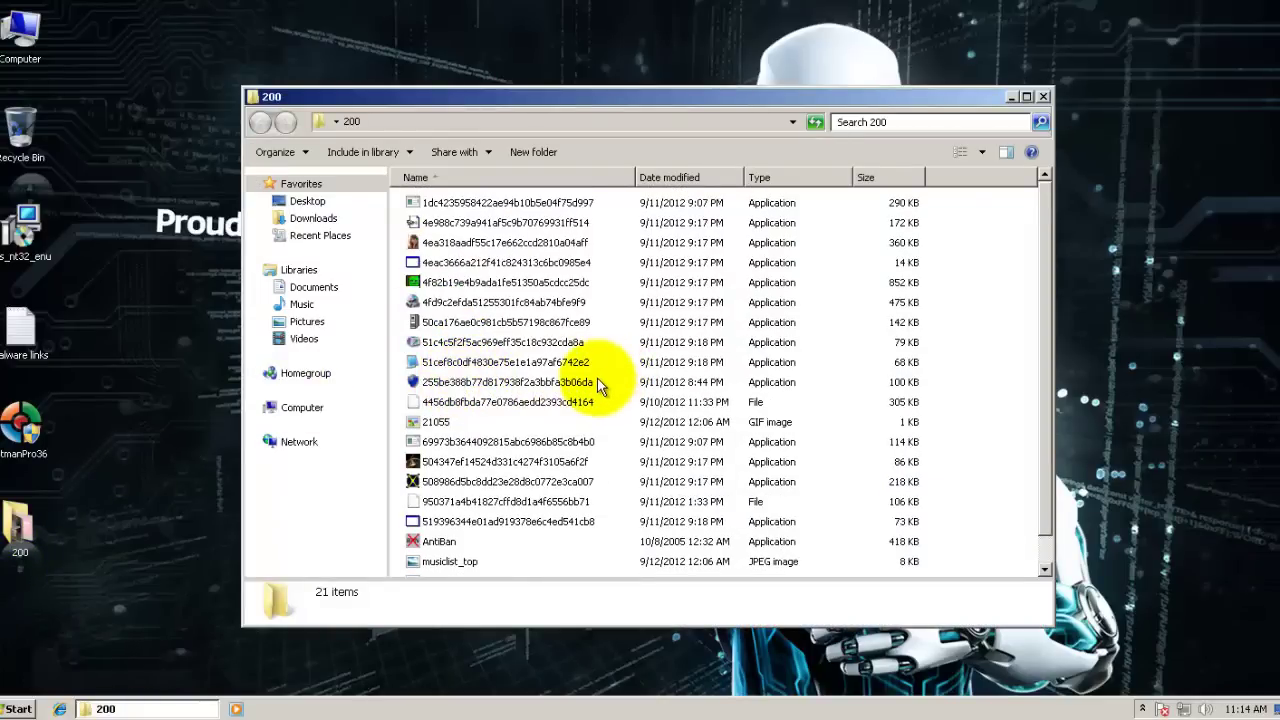
left_click(1043, 97)
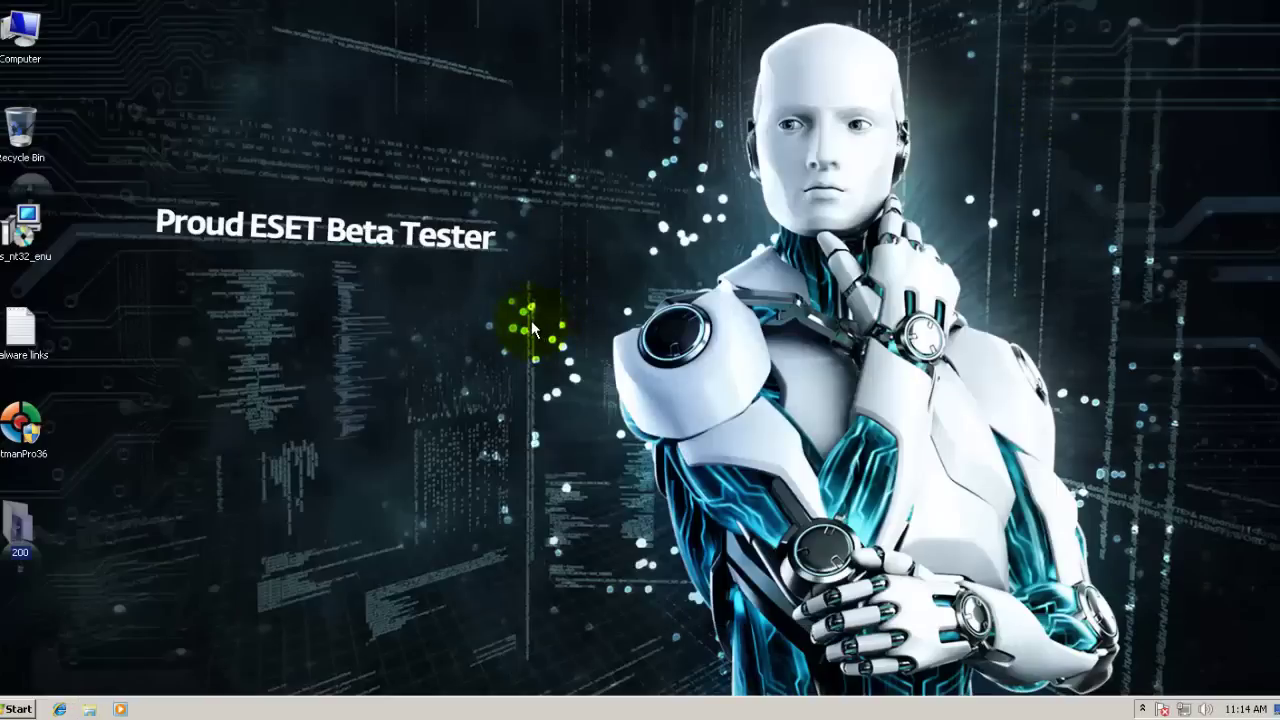